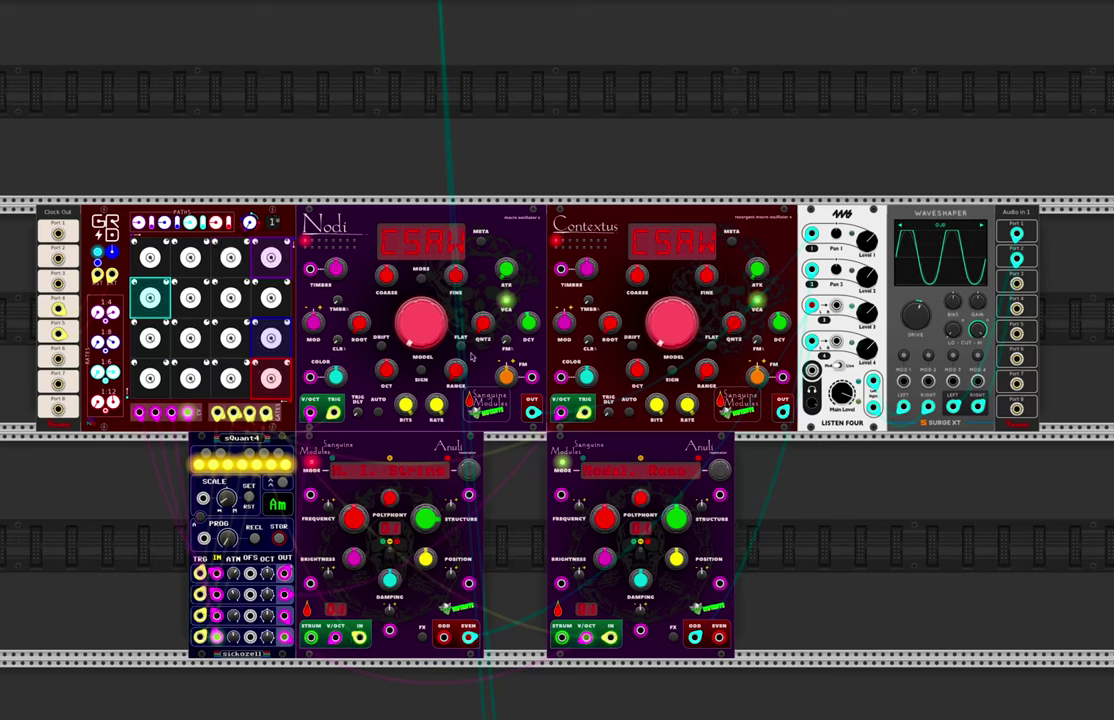
Run a cable from Nodi's OUT jack into Listen Four's first mixer input.
{"action": "left_click_drag", "start_coordinate": [811, 233], "coordinate": [531, 411]}
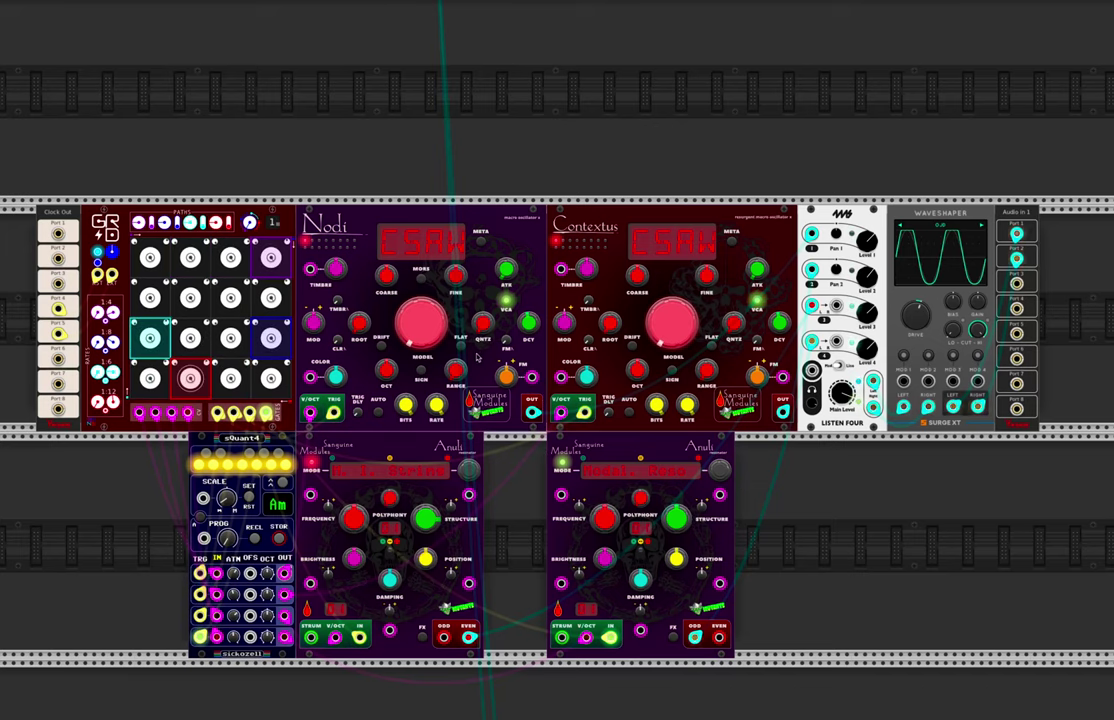
{"action": "scroll", "coordinate": [449, 342], "scroll_direction": "up", "scroll_amount": 2}
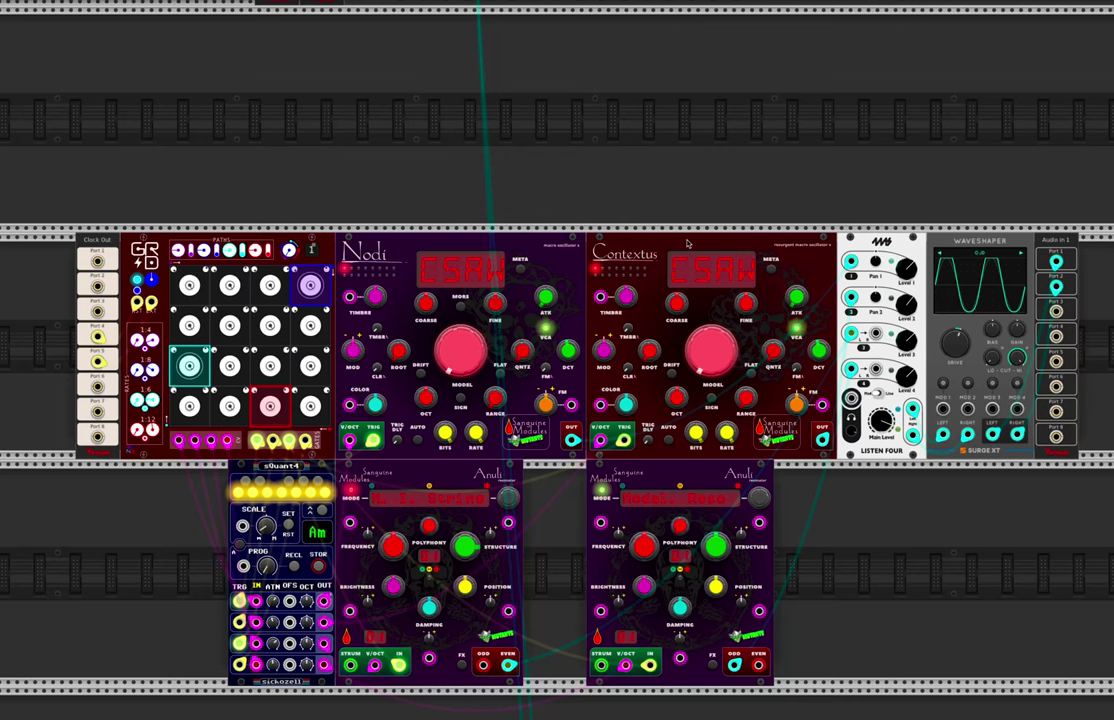
{"action": "scroll", "coordinate": [558, 251], "scroll_direction": "up", "scroll_amount": 5}
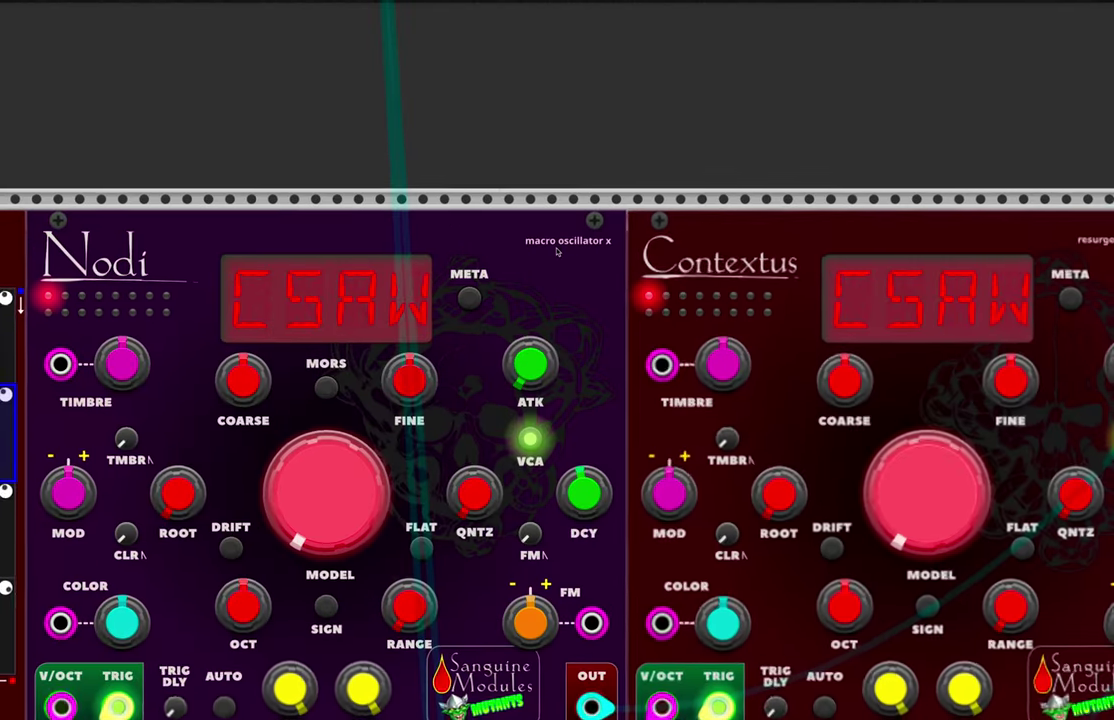
{"action": "scroll", "coordinate": [557, 252], "scroll_direction": "down", "scroll_amount": 1}
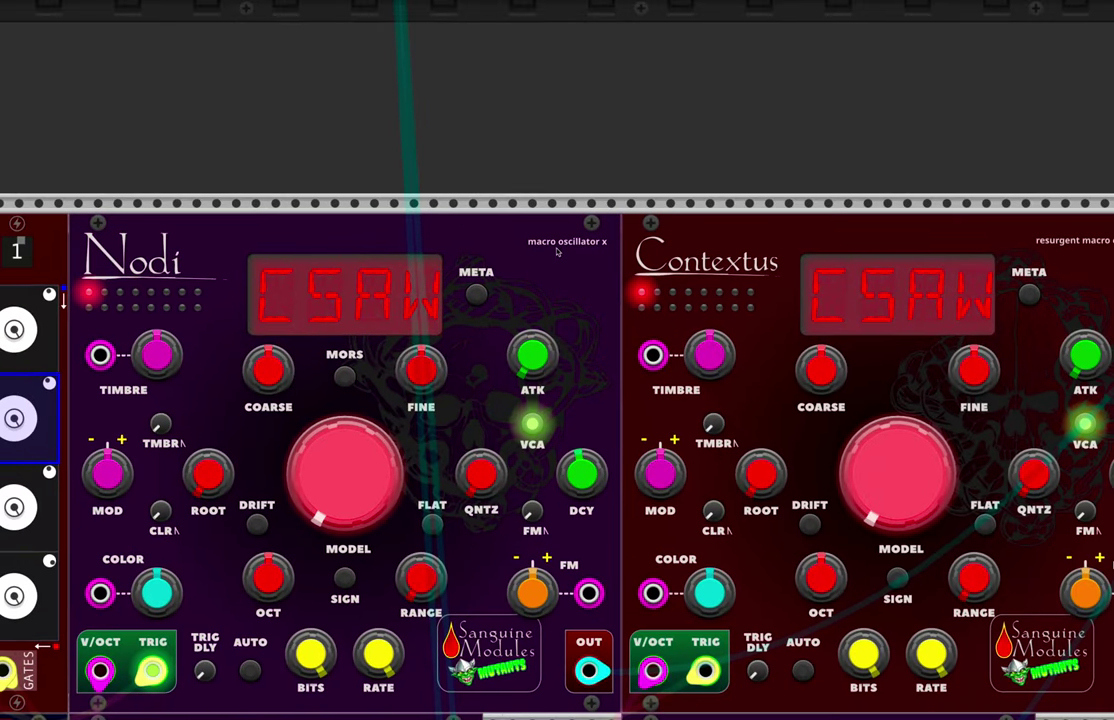
{"action": "scroll", "coordinate": [527, 324], "scroll_direction": "down", "scroll_amount": 2}
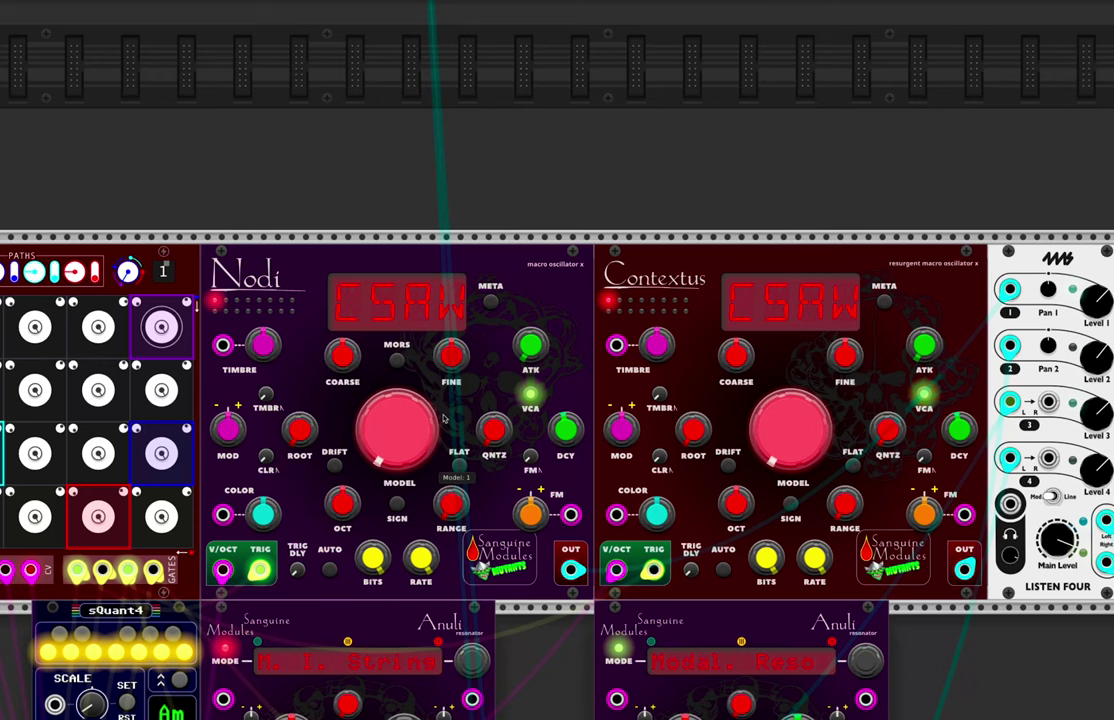
{"action": "scroll", "coordinate": [538, 488], "scroll_direction": "down", "scroll_amount": 3}
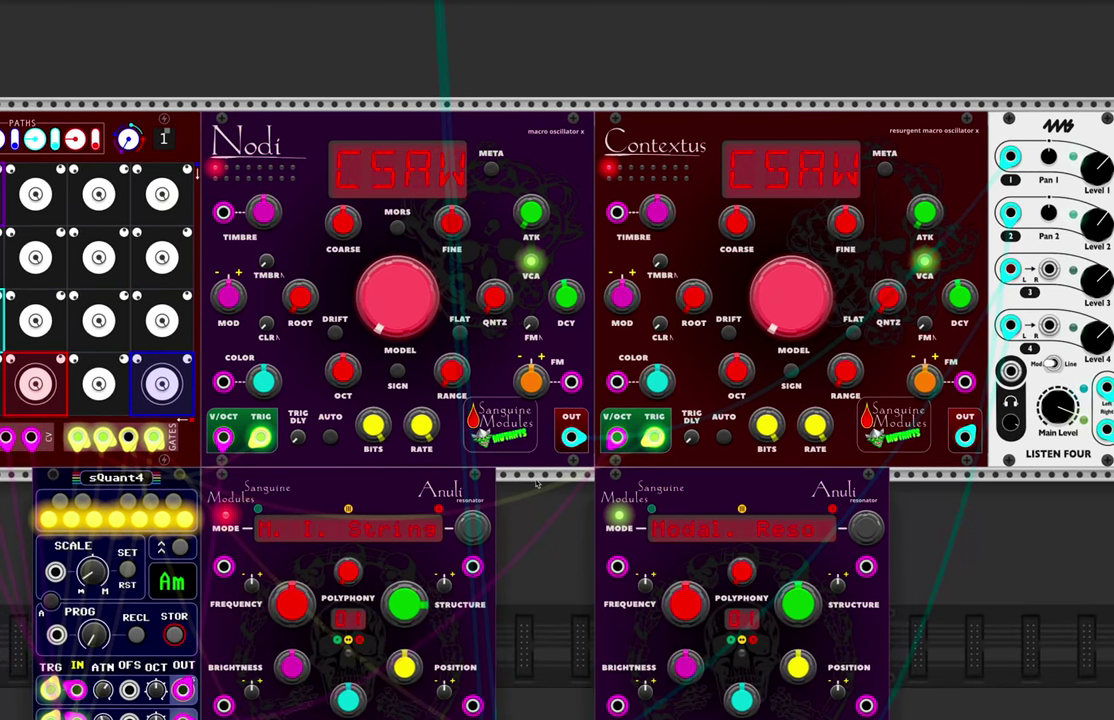
Patch a grid-sequencer CV output into sQuant4 IN 2 and apply the Am scale with SET.
{"action": "scroll", "coordinate": [600, 495], "scroll_direction": "down", "scroll_amount": 2}
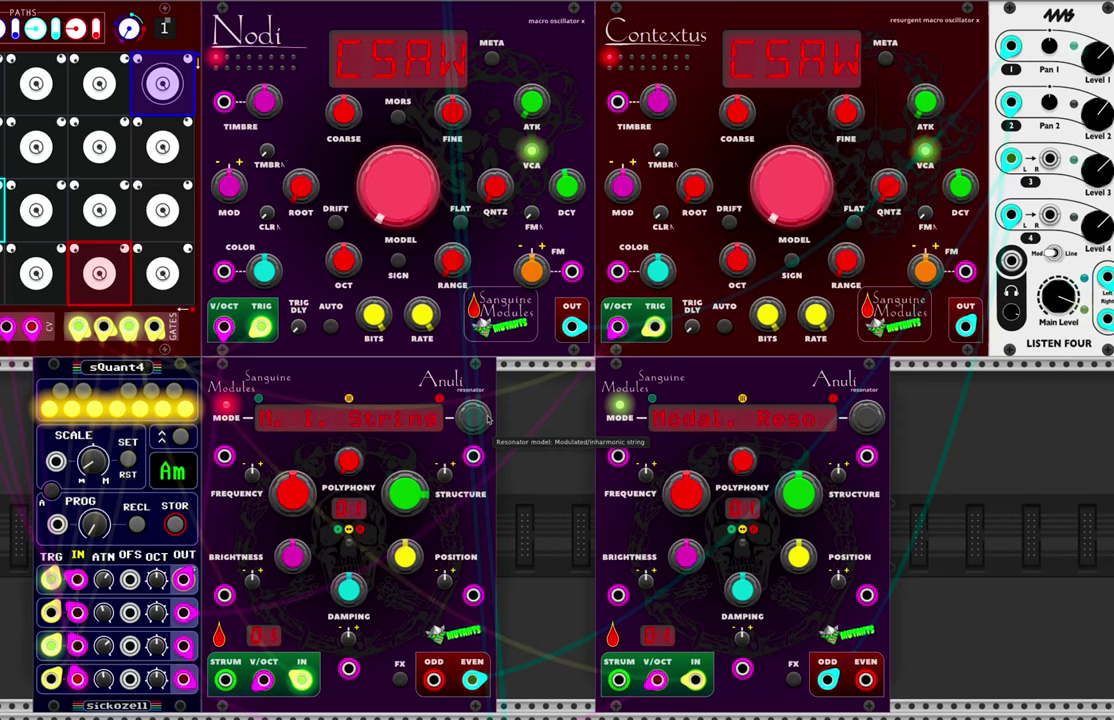
{"action": "scroll", "coordinate": [470, 415], "scroll_direction": "left", "scroll_amount": 1}
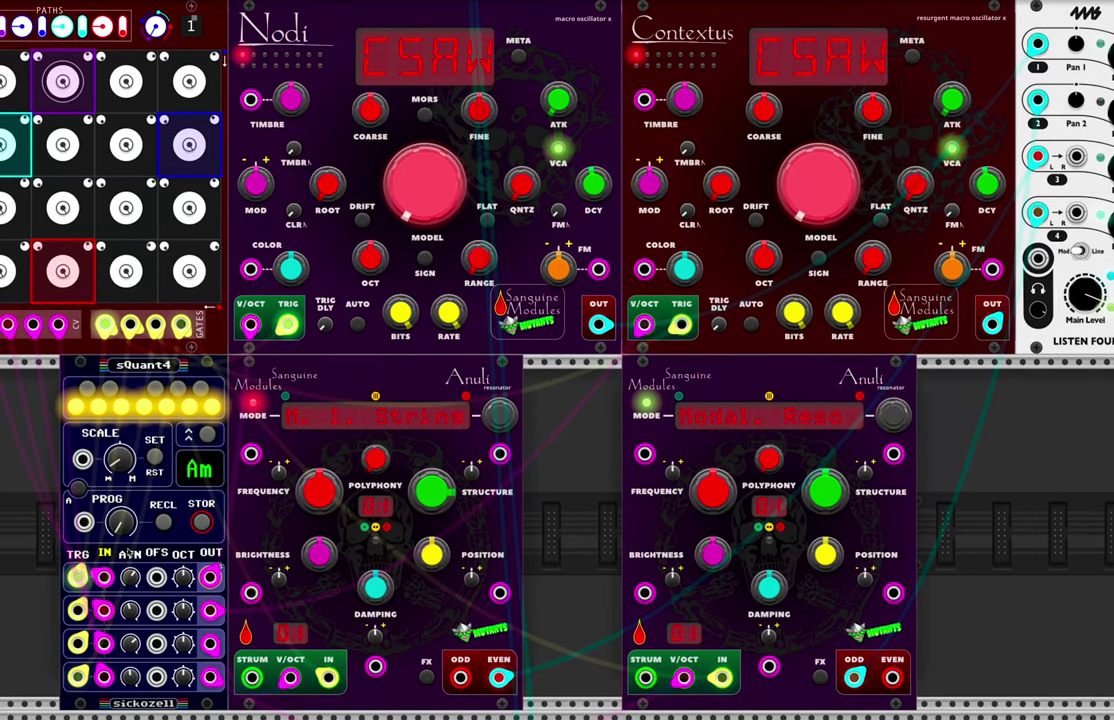
{"action": "scroll", "coordinate": [136, 563], "scroll_direction": "left", "scroll_amount": 4}
{"action": "scroll", "coordinate": [150, 540], "scroll_direction": "up", "scroll_amount": 1}
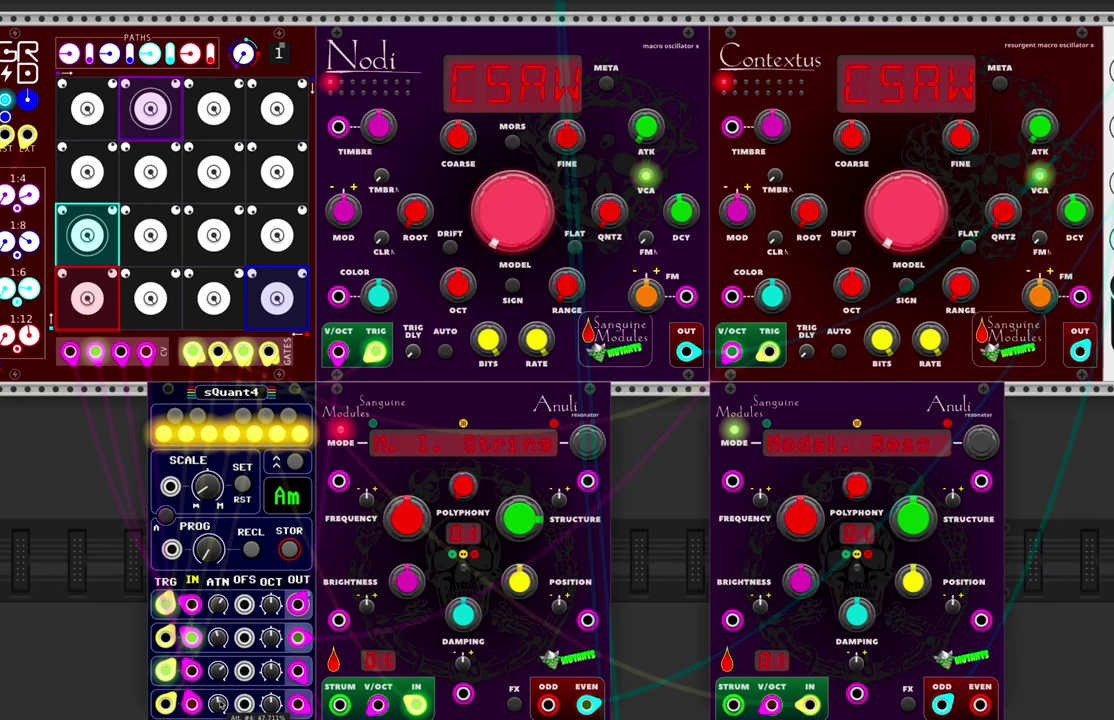
{"action": "left_click_drag", "start_coordinate": [95, 352], "coordinate": [191, 637]}
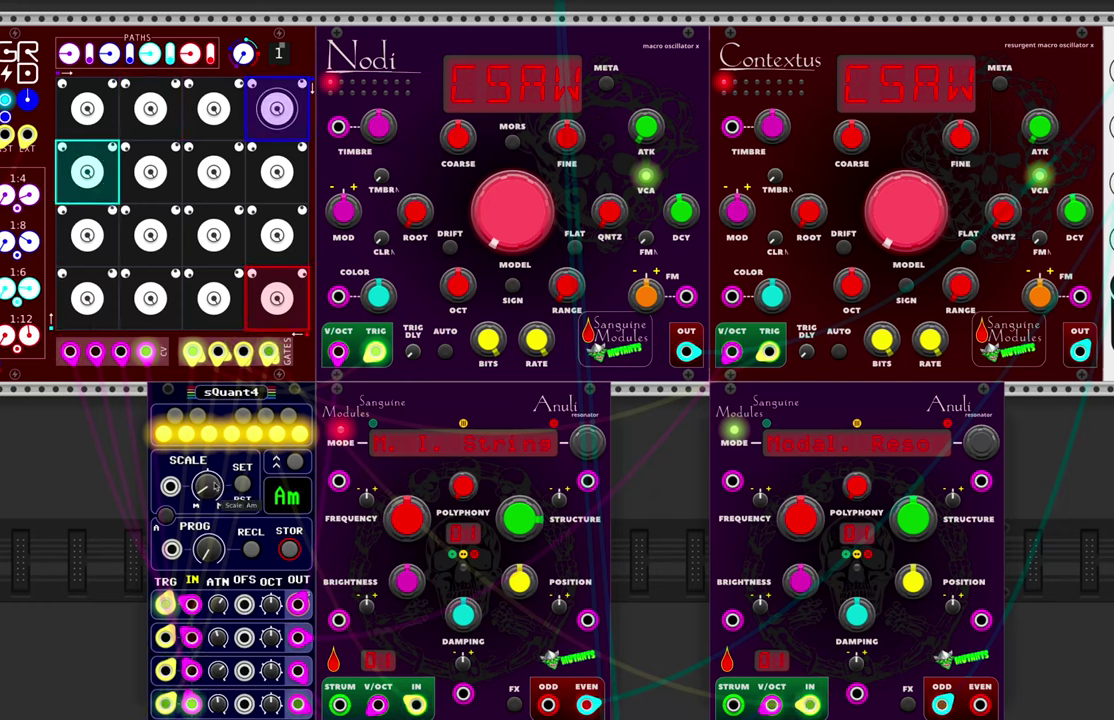
{"action": "left_click", "coordinate": [242, 482]}
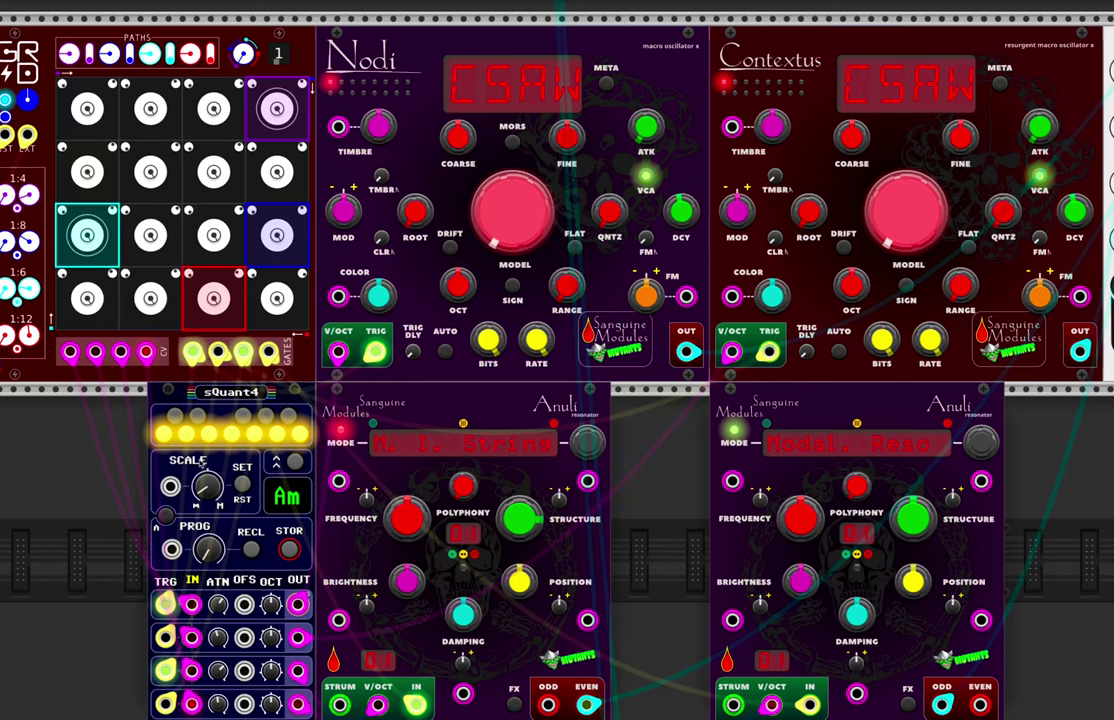
{"action": "scroll", "coordinate": [90, 386], "scroll_direction": "left", "scroll_amount": 1}
{"action": "scroll", "coordinate": [71, 384], "scroll_direction": "left", "scroll_amount": 1}
{"action": "scroll", "coordinate": [85, 447], "scroll_direction": "left", "scroll_amount": 1}
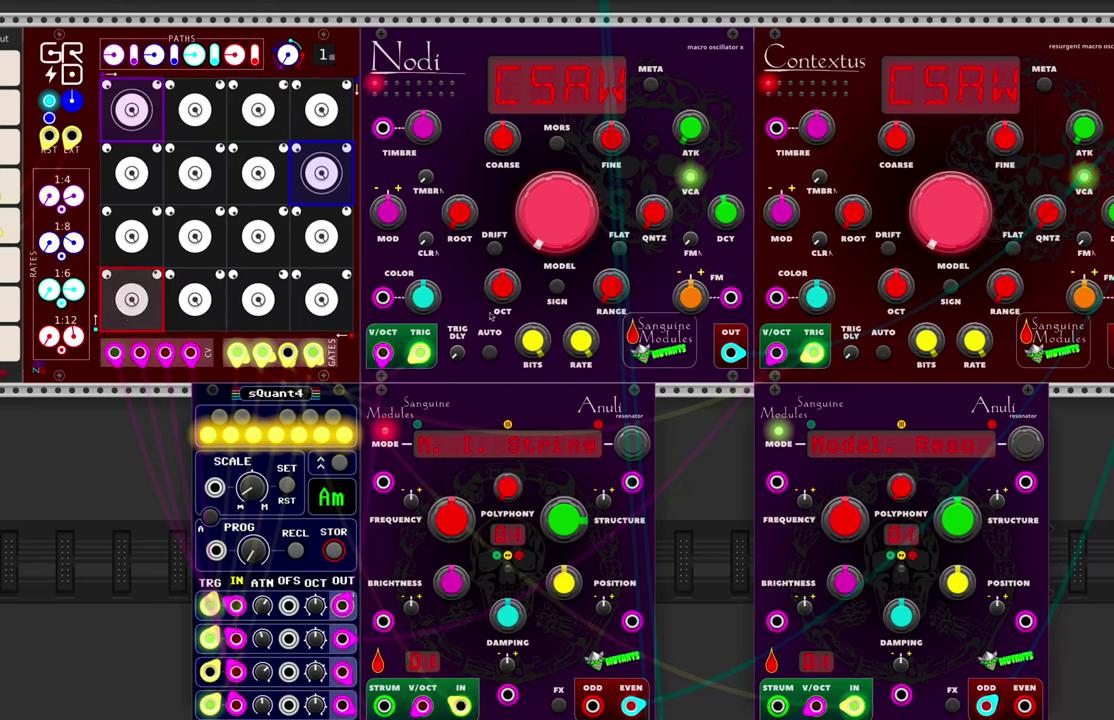
Patch Gates to Nodi TRIG, sQuant4 OUT 1 to Nodi V/OCT, and purple/red CVs into sQuant4.
{"action": "left_click_drag", "start_coordinate": [262, 352], "coordinate": [419, 353]}
{"action": "left_click_drag", "start_coordinate": [342, 605], "coordinate": [382, 352]}
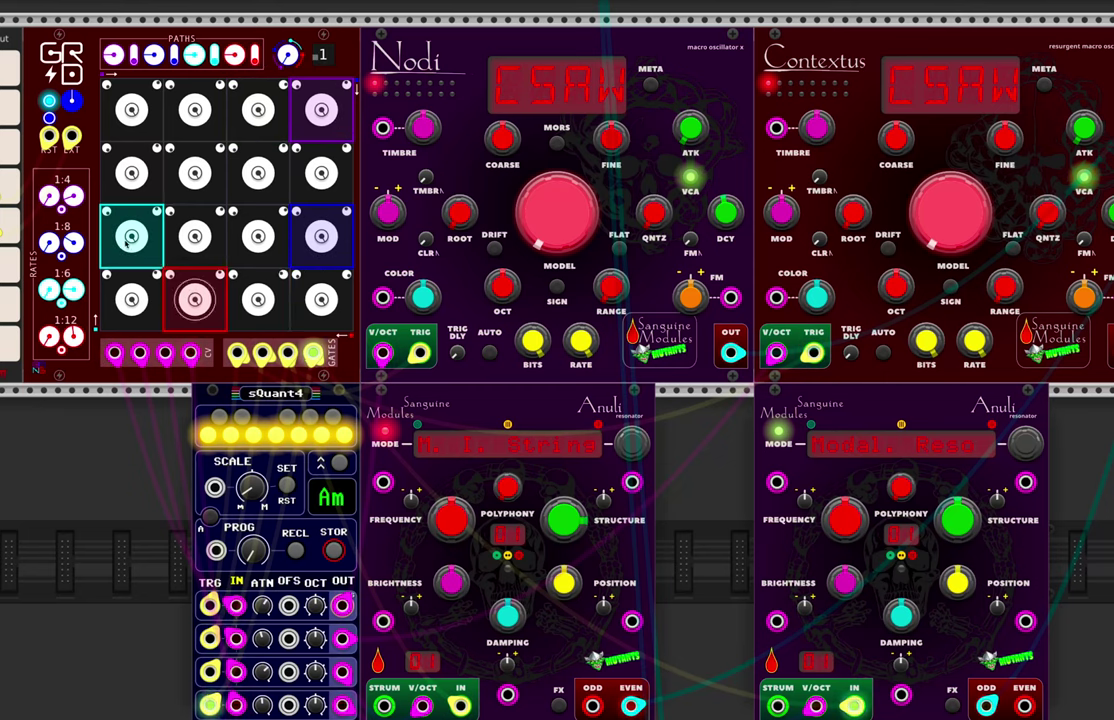
{"action": "left_click_drag", "start_coordinate": [236, 605], "coordinate": [114, 352]}
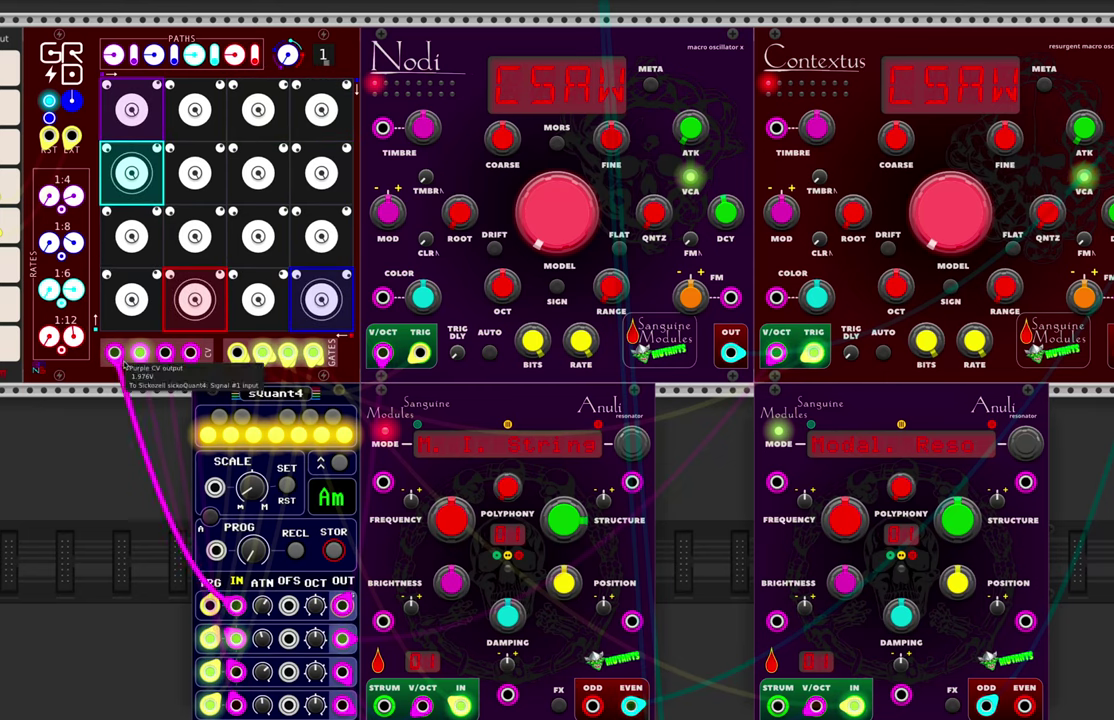
{"action": "left_click_drag", "start_coordinate": [236, 705], "coordinate": [190, 352]}
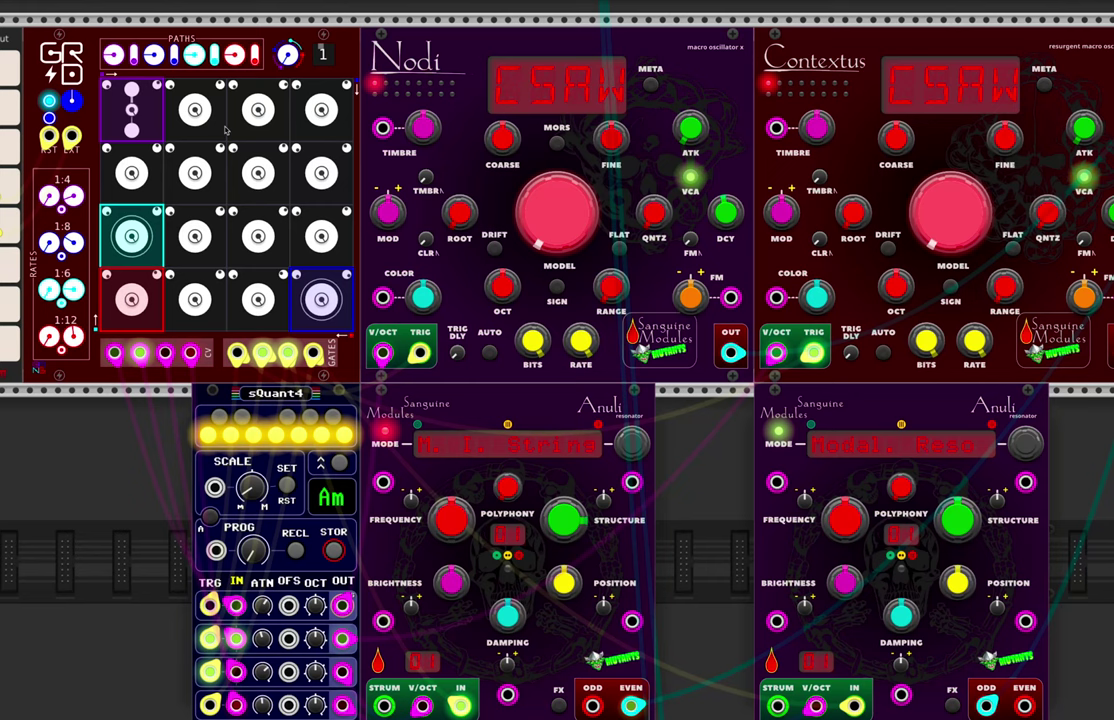
Turn several GRD cells into three-way branches and stars, with an up/down path at row 4, column 2.
{"action": "left_click", "coordinate": [258, 112]}
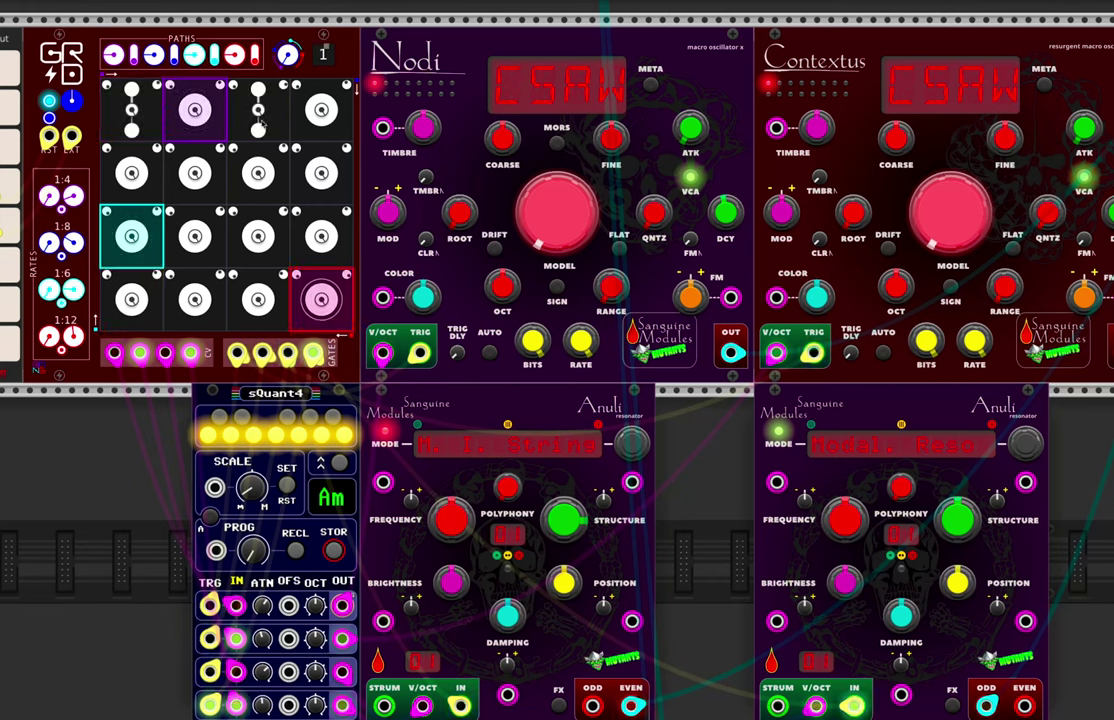
{"action": "left_click", "coordinate": [261, 124]}
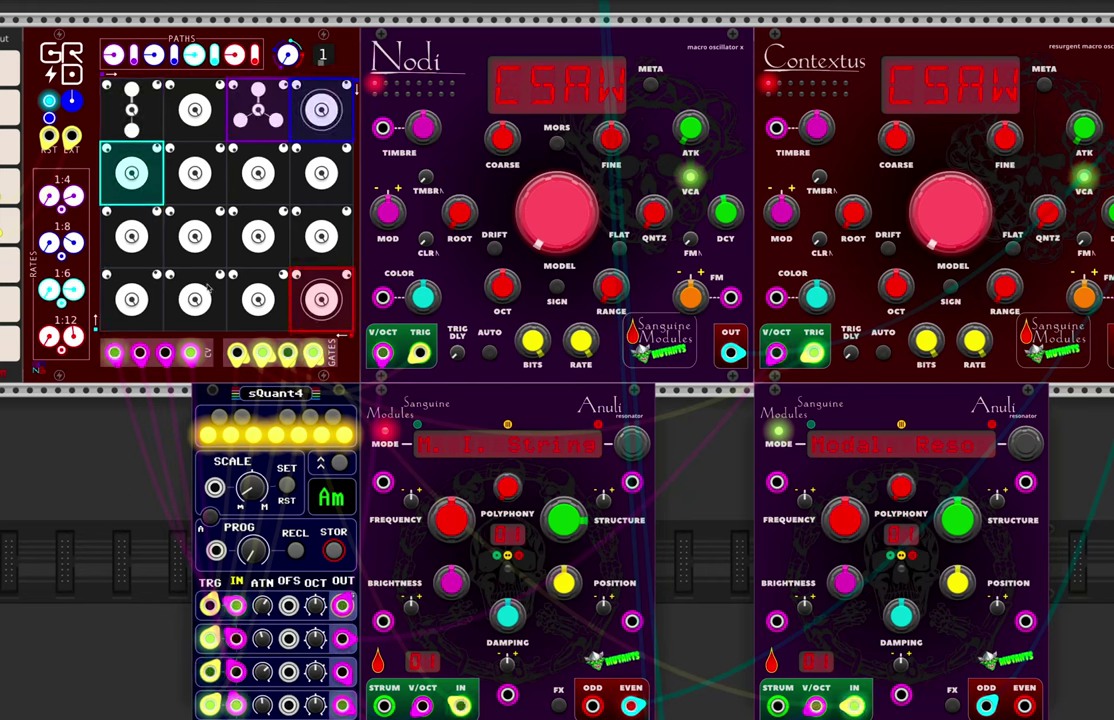
{"action": "left_click", "coordinate": [200, 240]}
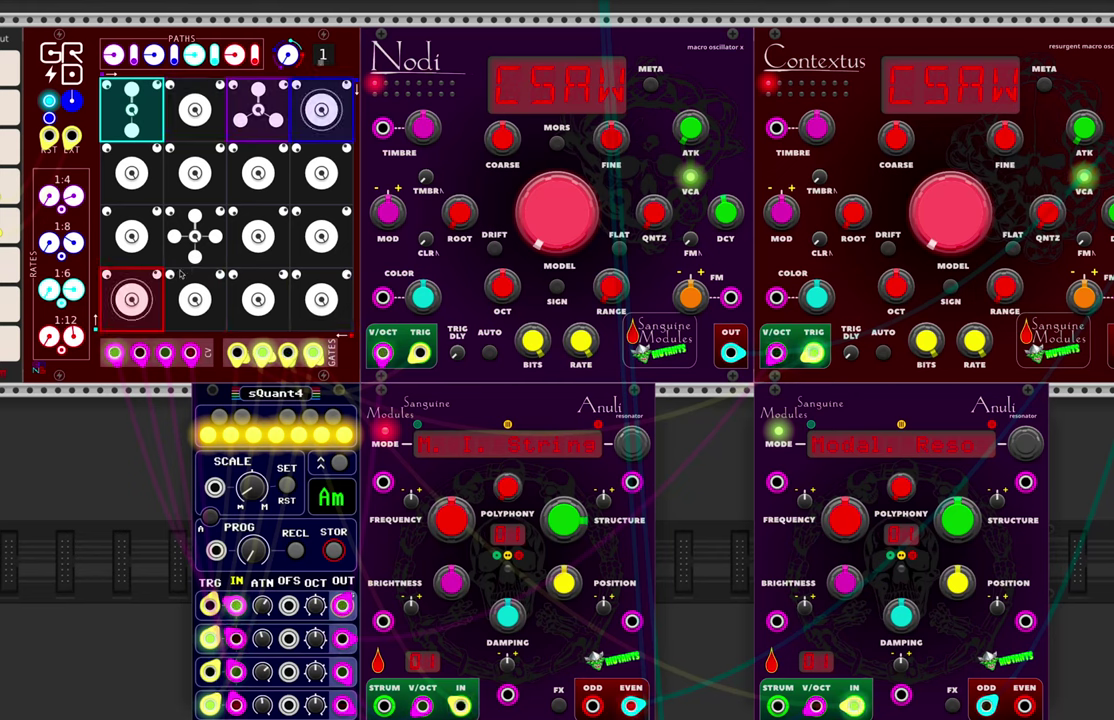
{"action": "left_click", "coordinate": [131, 299]}
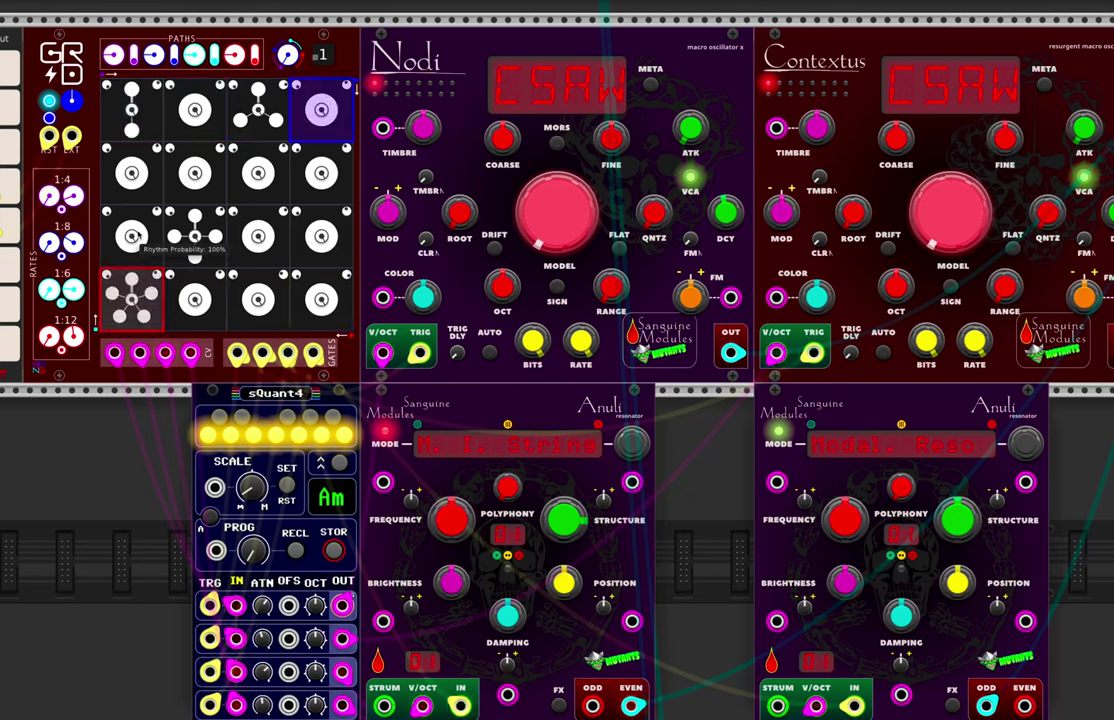
{"action": "left_click", "coordinate": [256, 175]}
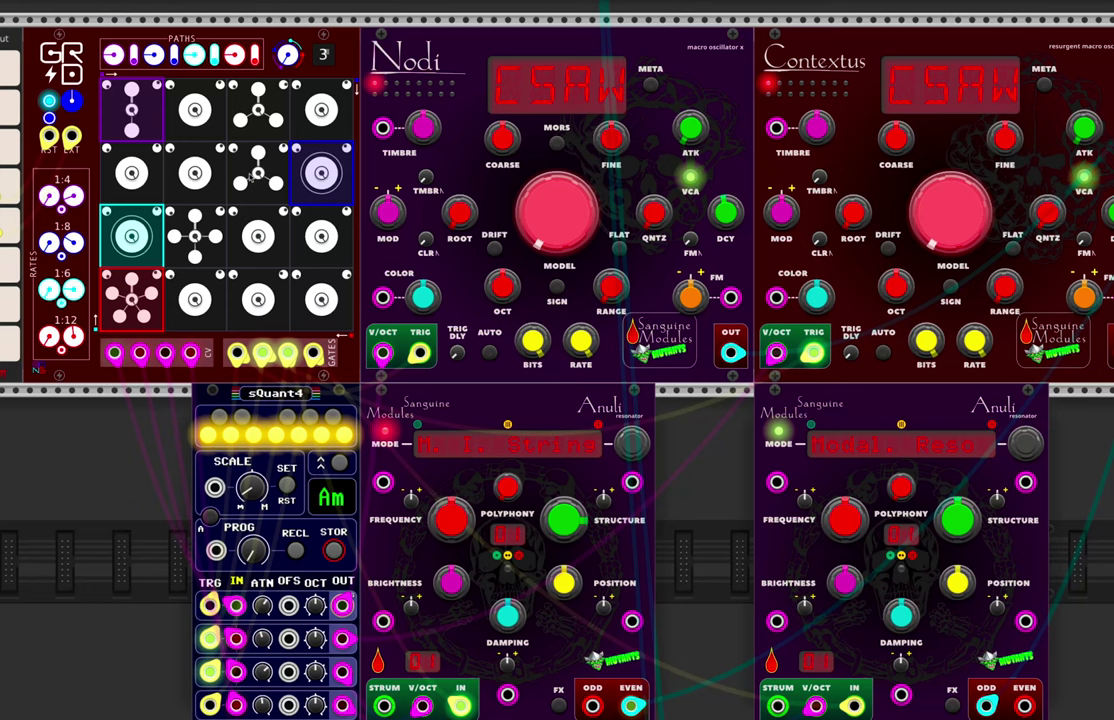
{"action": "left_click", "coordinate": [328, 250]}
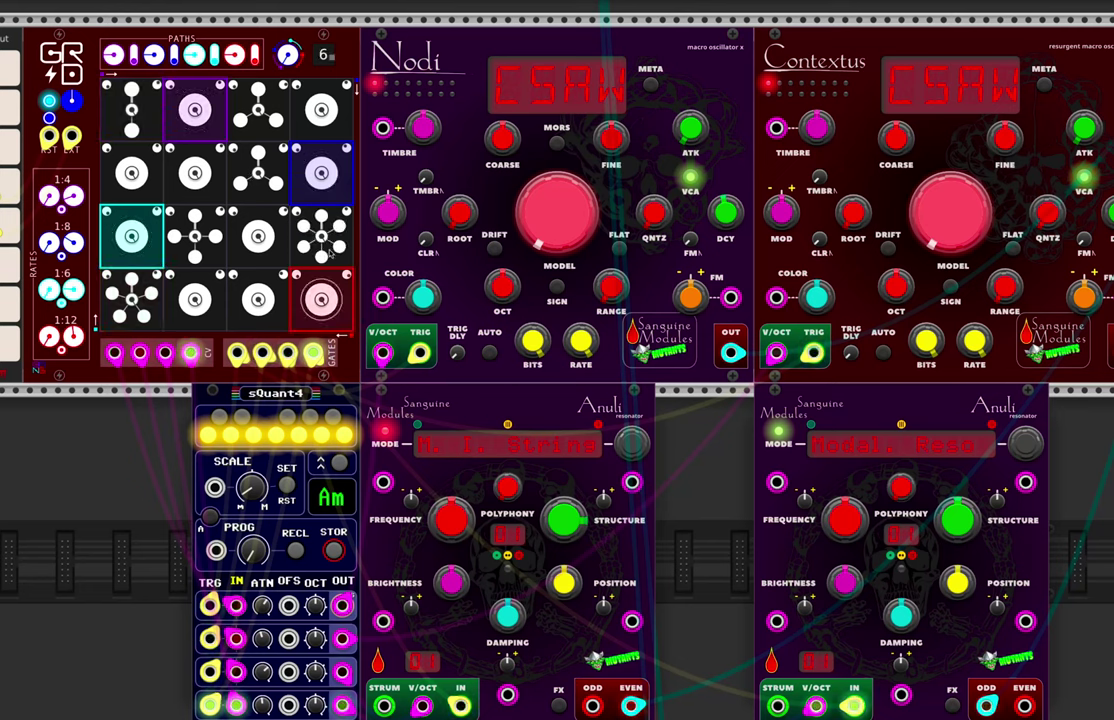
{"action": "left_click", "coordinate": [259, 306]}
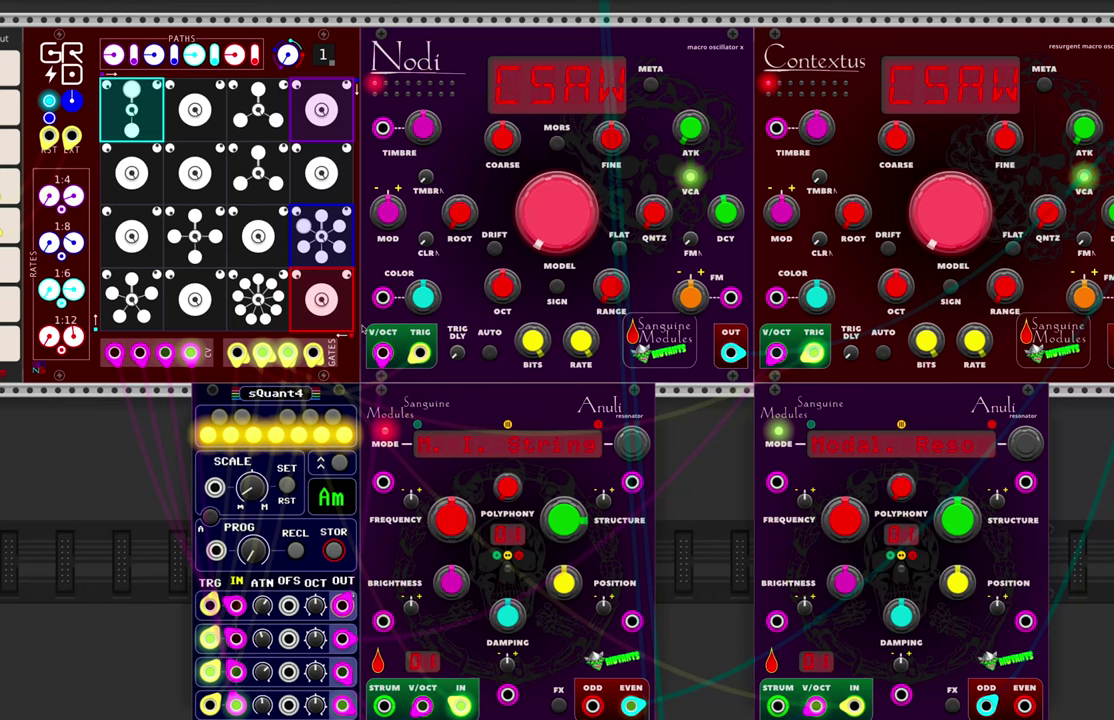
{"action": "left_click", "coordinate": [185, 300]}
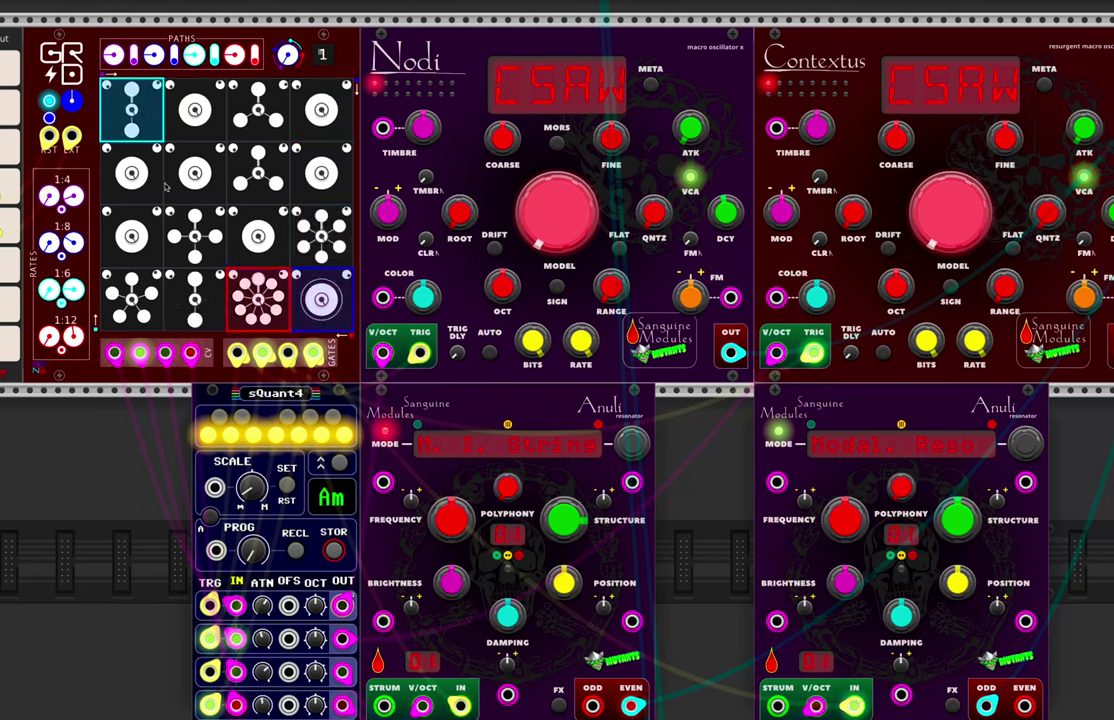
{"action": "left_click", "coordinate": [195, 108]}
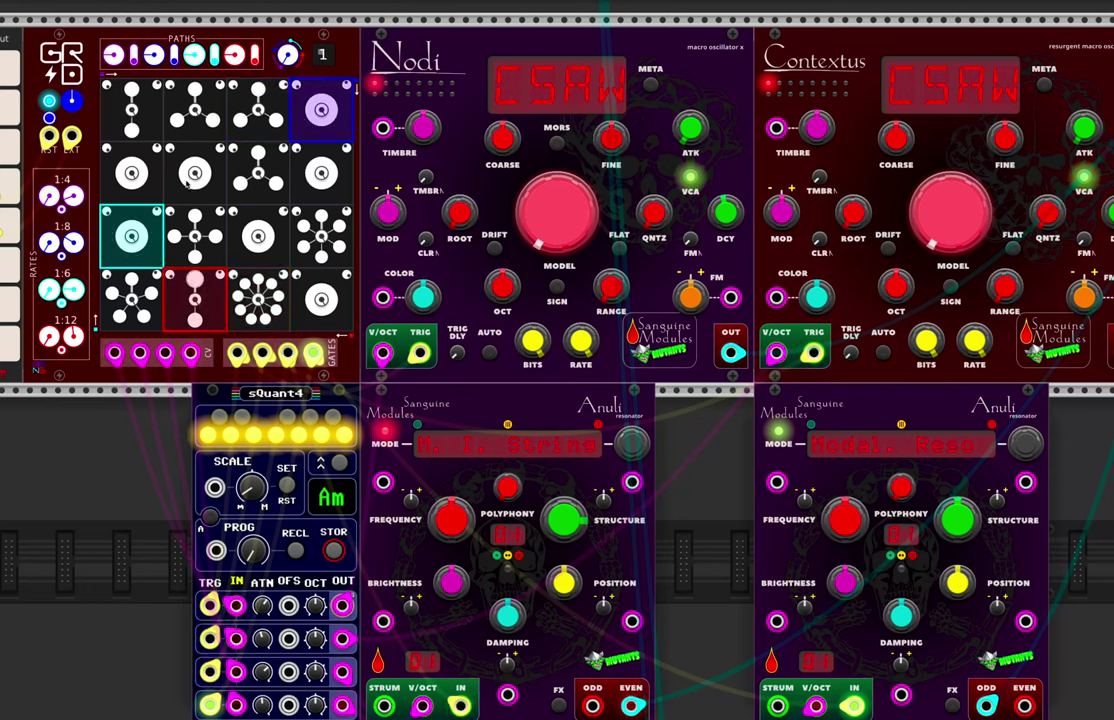
Add a three-way branch at row 2, column 2 and slow the purple path rate to 1:3.
{"action": "left_click", "coordinate": [190, 174]}
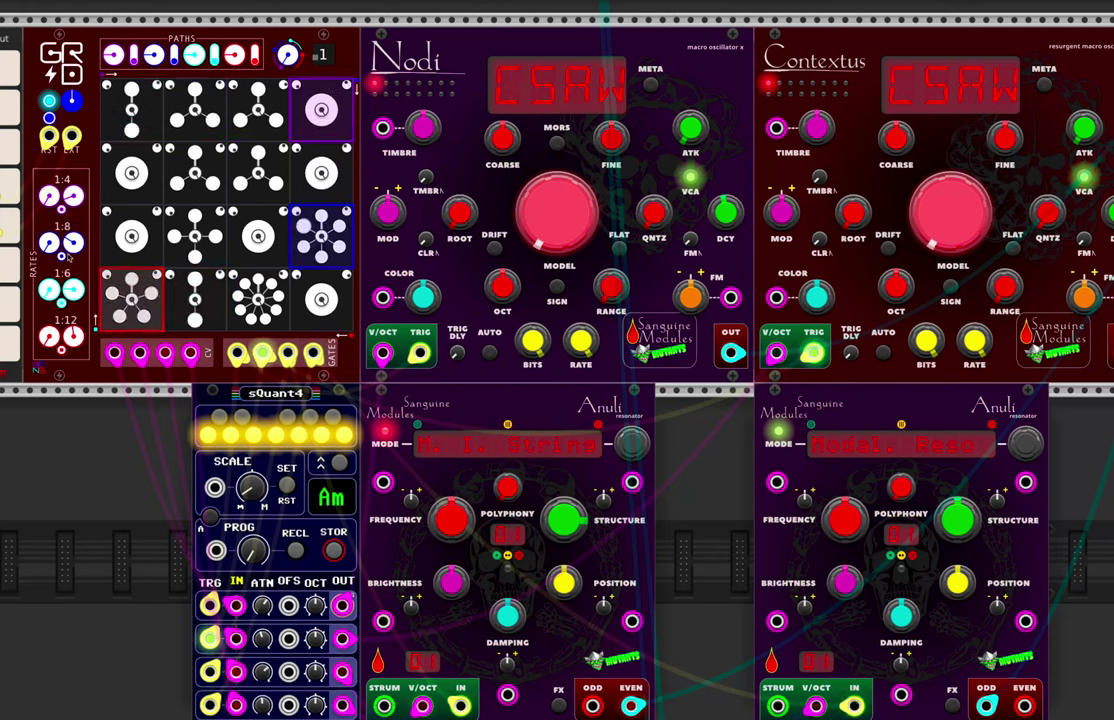
{"action": "left_click_drag", "start_coordinate": [72, 196], "coordinate": [73, 343]}
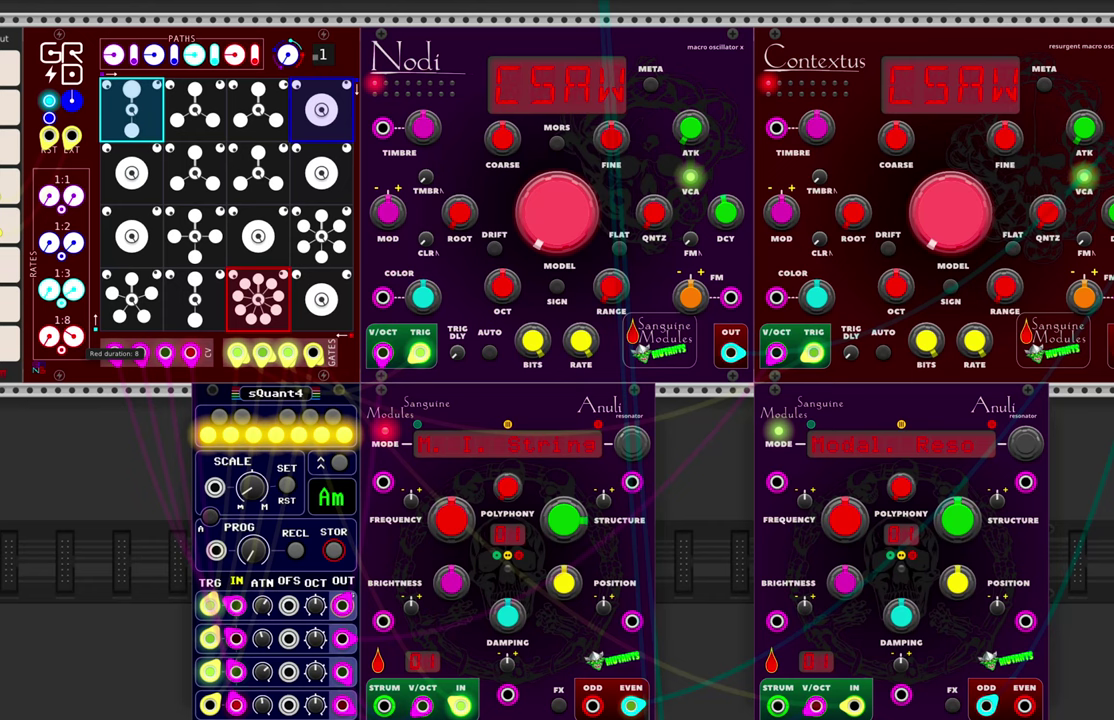
{"action": "left_click_drag", "start_coordinate": [73, 199], "coordinate": [73, 207]}
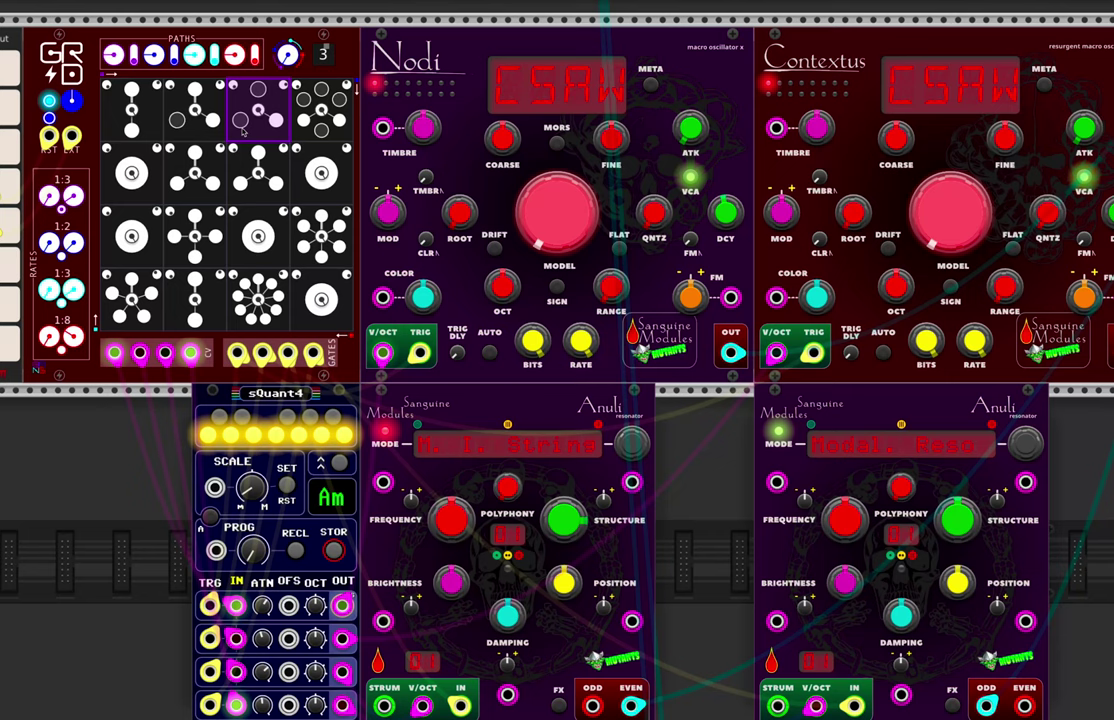
Change the patterns of three grid cells in the top two rows.
{"action": "left_click", "coordinate": [137, 187]}
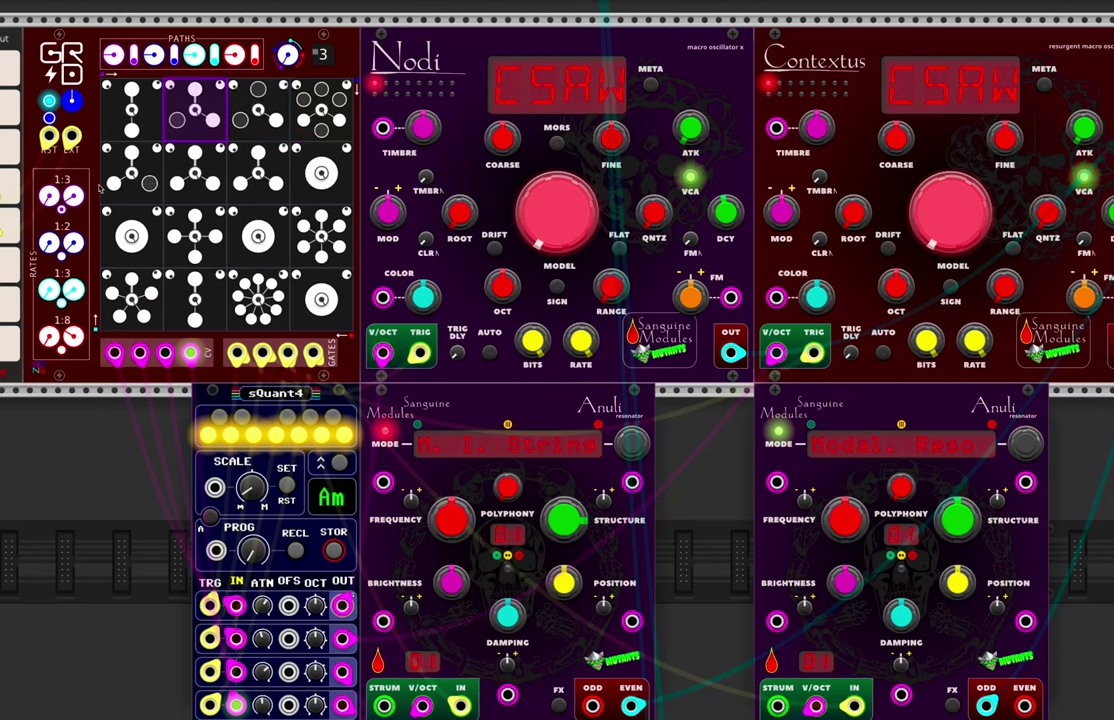
{"action": "left_click", "coordinate": [195, 165]}
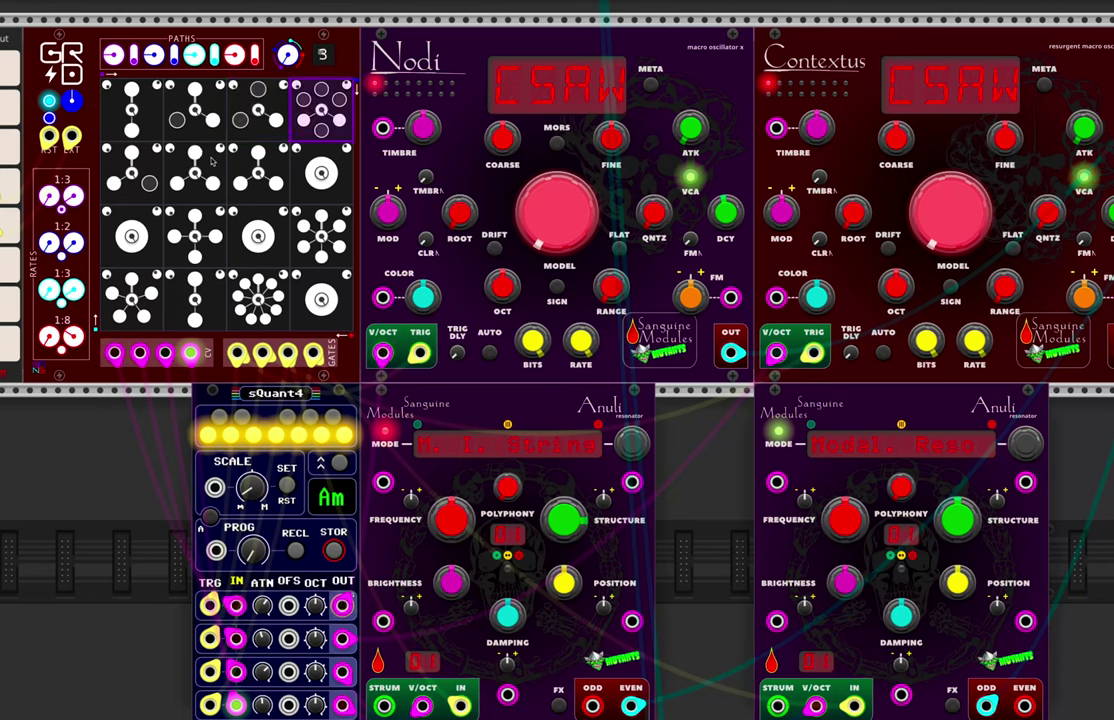
{"action": "left_click", "coordinate": [195, 158]}
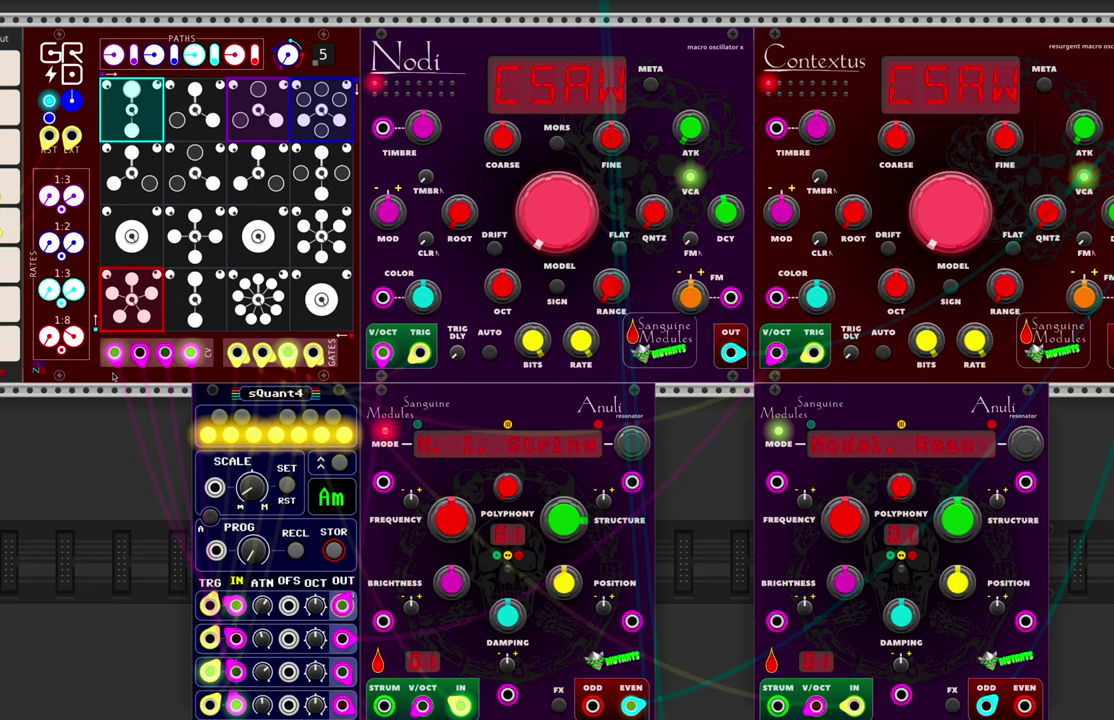
Re-enable the red path and set the aqua path rate to 1:4.
{"action": "left_click", "coordinate": [61, 351]}
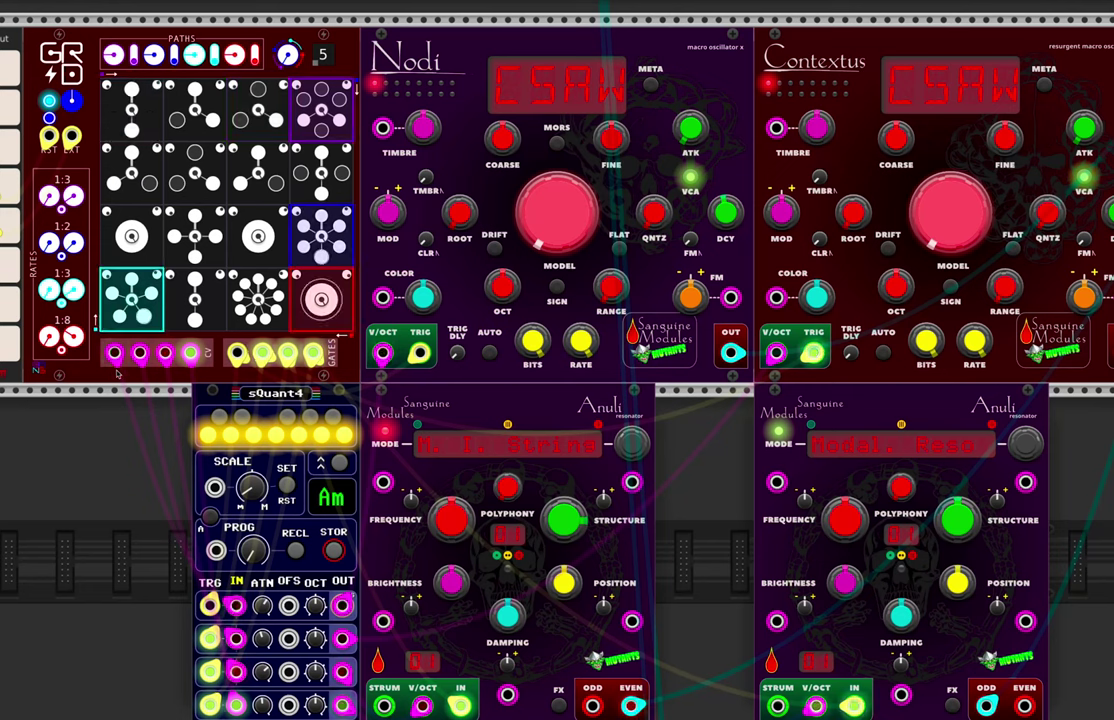
{"action": "left_click_drag", "start_coordinate": [114, 352], "coordinate": [206, 577]}
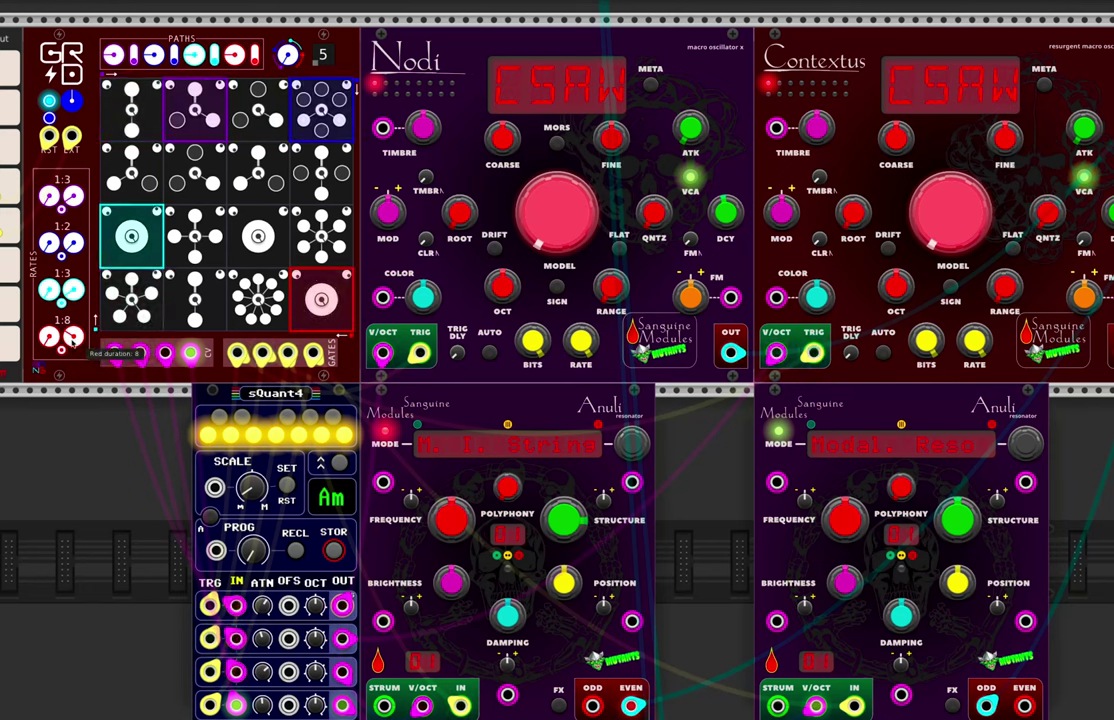
{"action": "left_click_drag", "start_coordinate": [74, 292], "coordinate": [74, 286]}
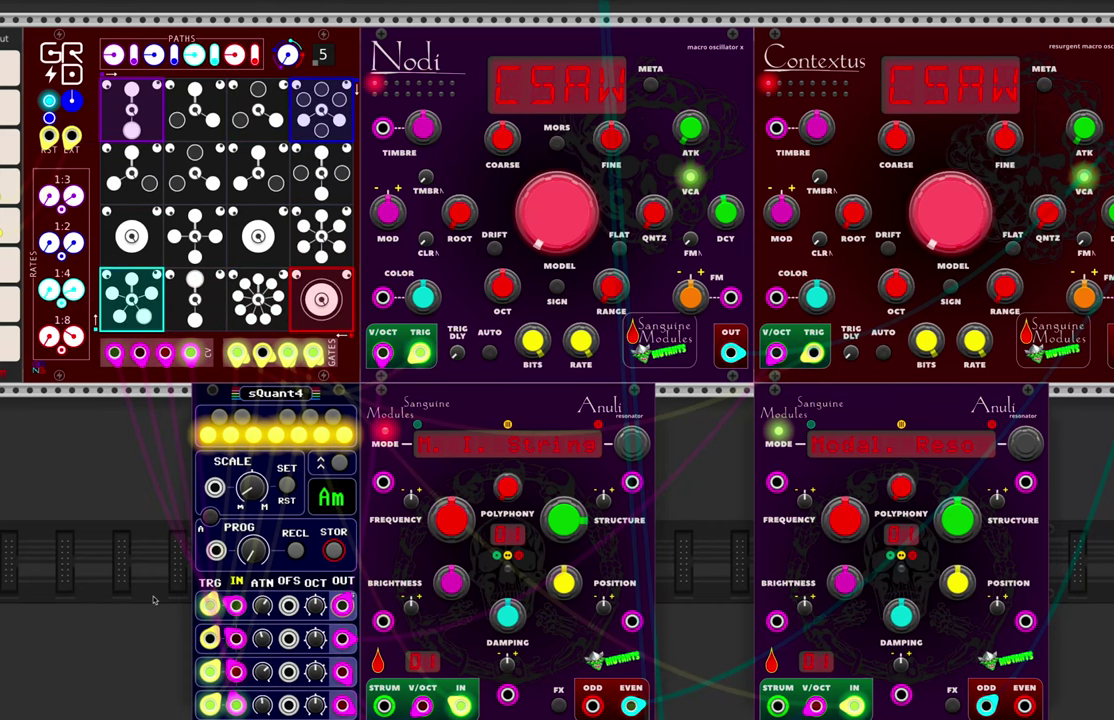
{"action": "scroll", "coordinate": [153, 600], "scroll_direction": "down", "scroll_amount": 3}
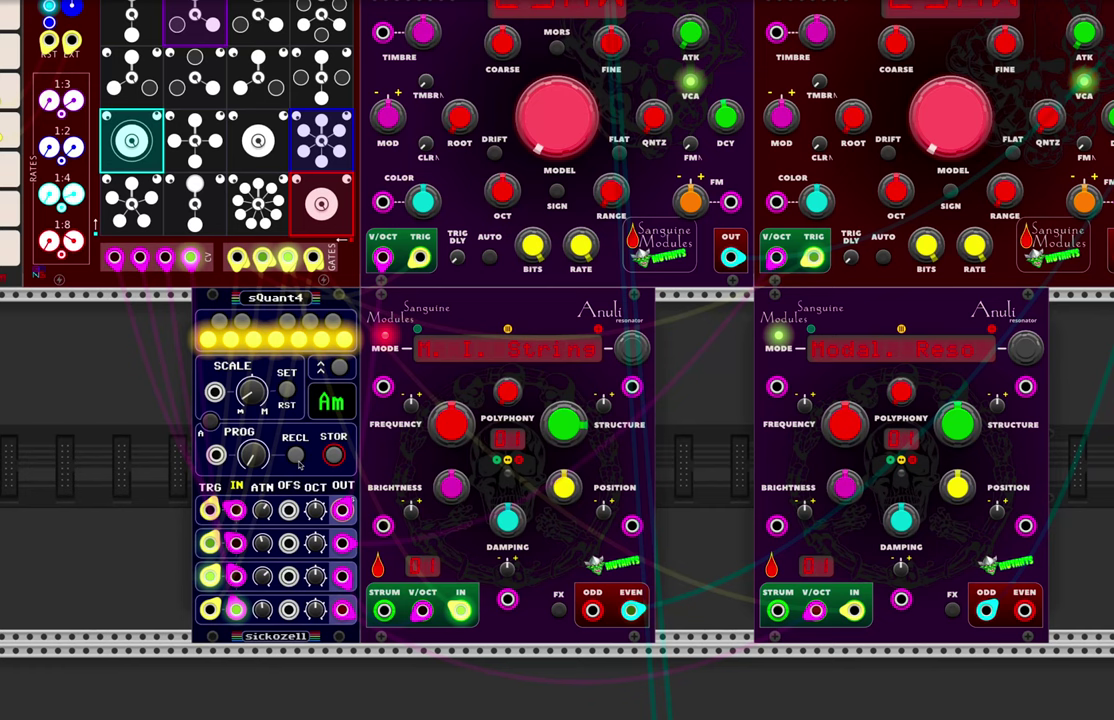
{"action": "scroll", "coordinate": [305, 452], "scroll_direction": "up", "scroll_amount": 2}
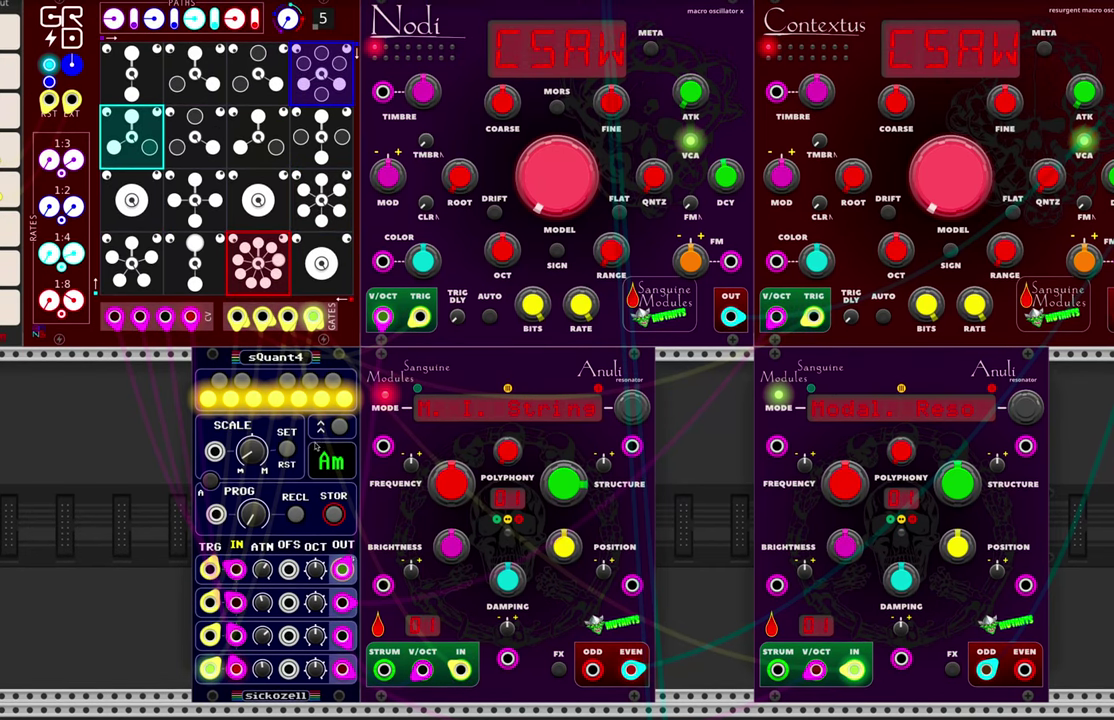
{"action": "scroll", "coordinate": [381, 362], "scroll_direction": "up", "scroll_amount": 6}
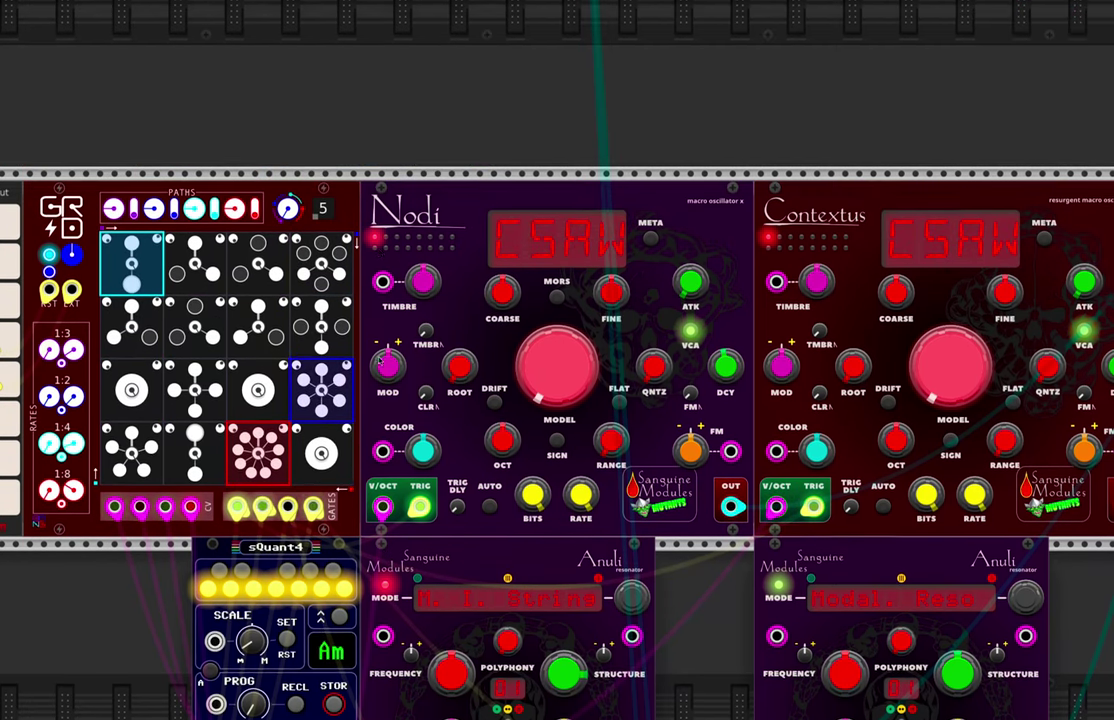
{"action": "scroll", "coordinate": [379, 359], "scroll_direction": "up", "scroll_amount": 10}
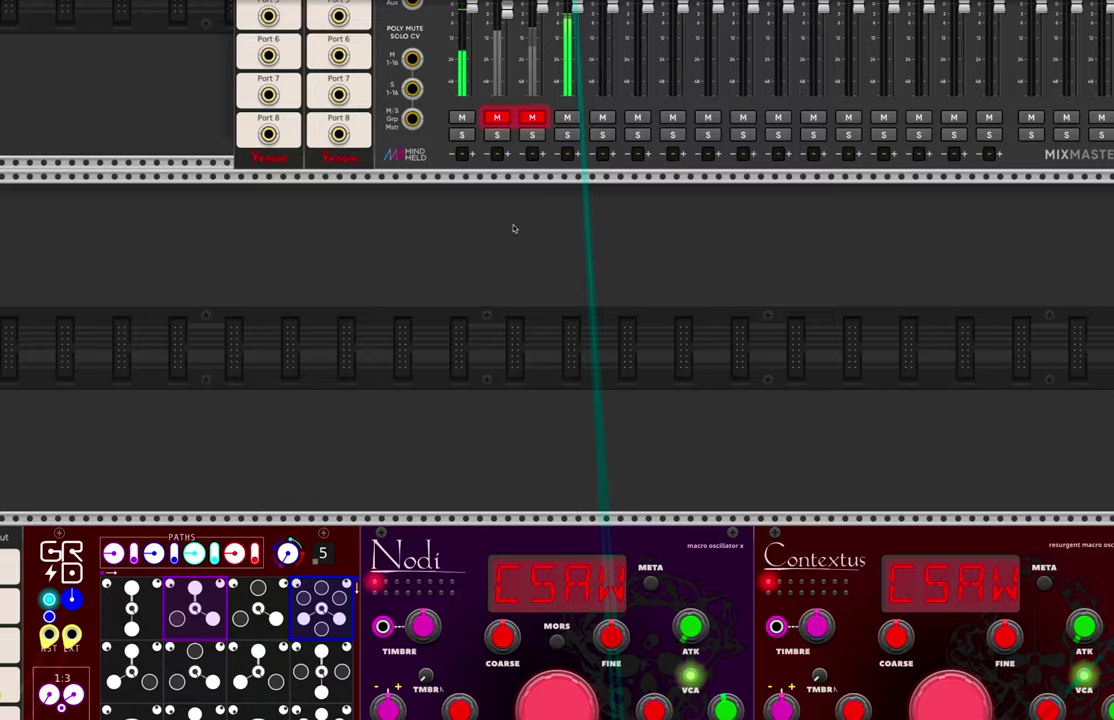
{"action": "scroll", "coordinate": [428, 348], "scroll_direction": "down", "scroll_amount": 3}
{"action": "scroll", "coordinate": [380, 400], "scroll_direction": "down", "scroll_amount": 6}
{"action": "scroll", "coordinate": [320, 450], "scroll_direction": "down", "scroll_amount": 4}
{"action": "scroll", "coordinate": [272, 487], "scroll_direction": "down", "scroll_amount": 1}
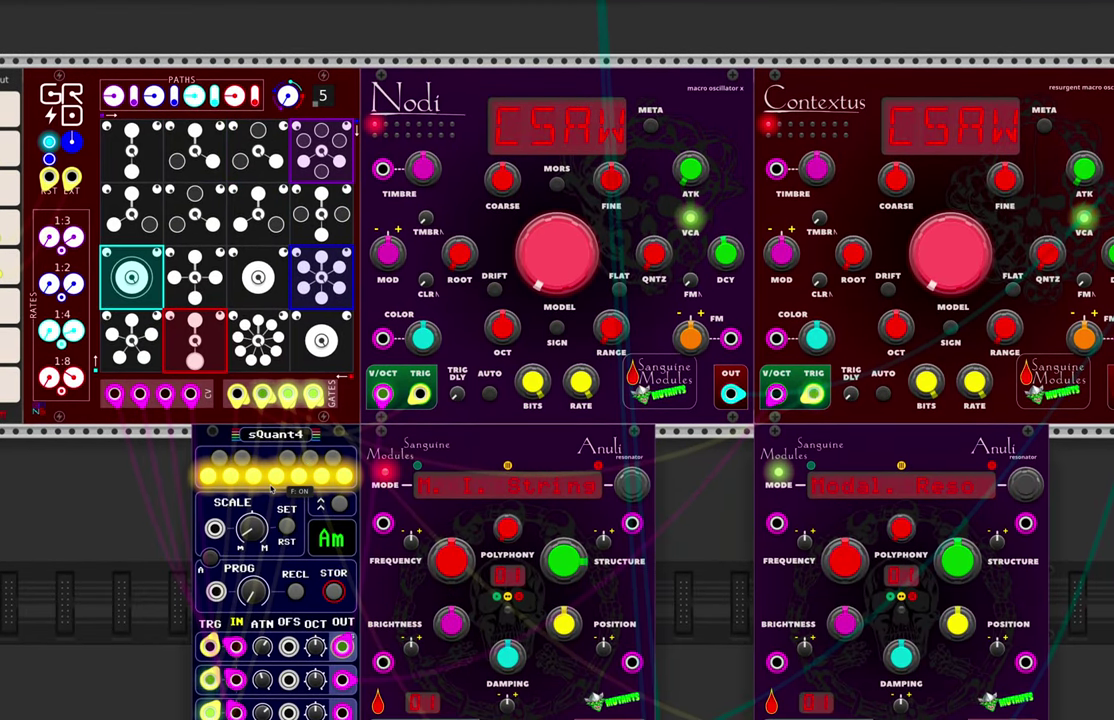
{"action": "scroll", "coordinate": [260, 500], "scroll_direction": "down", "scroll_amount": 1}
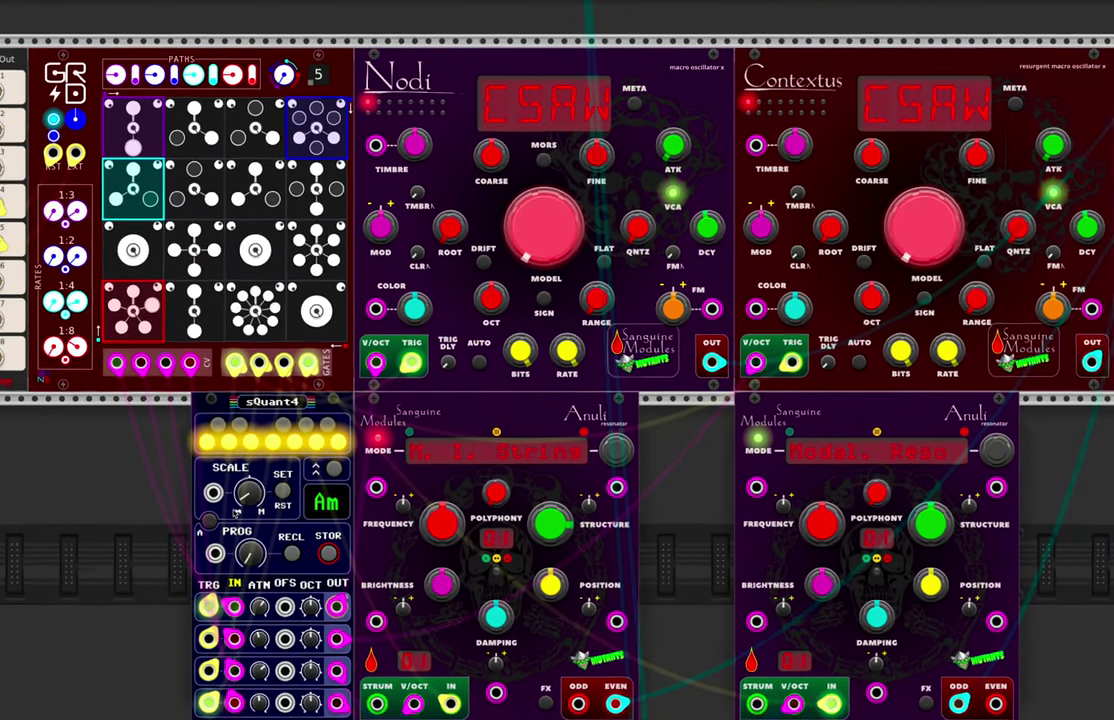
Move Contextus and Nodi off CSAW (Nodi to ZPKF), with Contextus timbre ~77% and Nodi's ~29%.
{"action": "scroll", "coordinate": [236, 512], "scroll_direction": "down", "scroll_amount": 2}
{"action": "scroll", "coordinate": [240, 540], "scroll_direction": "down", "scroll_amount": 2}
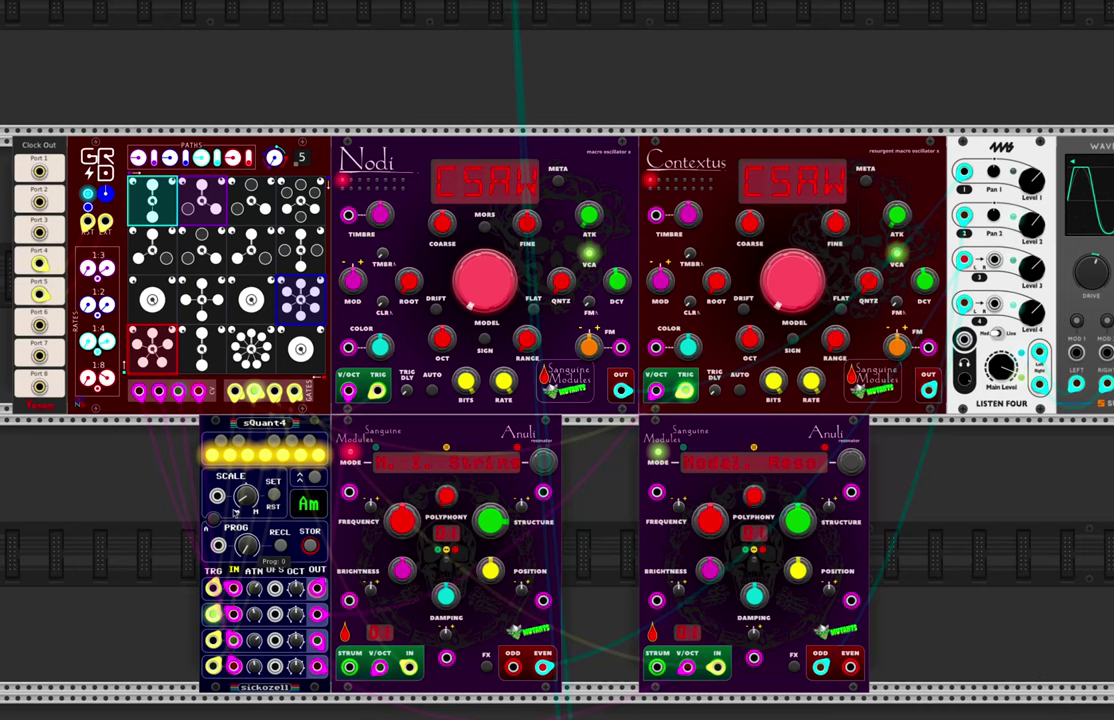
{"action": "scroll", "coordinate": [236, 510], "scroll_direction": "right", "scroll_amount": 1}
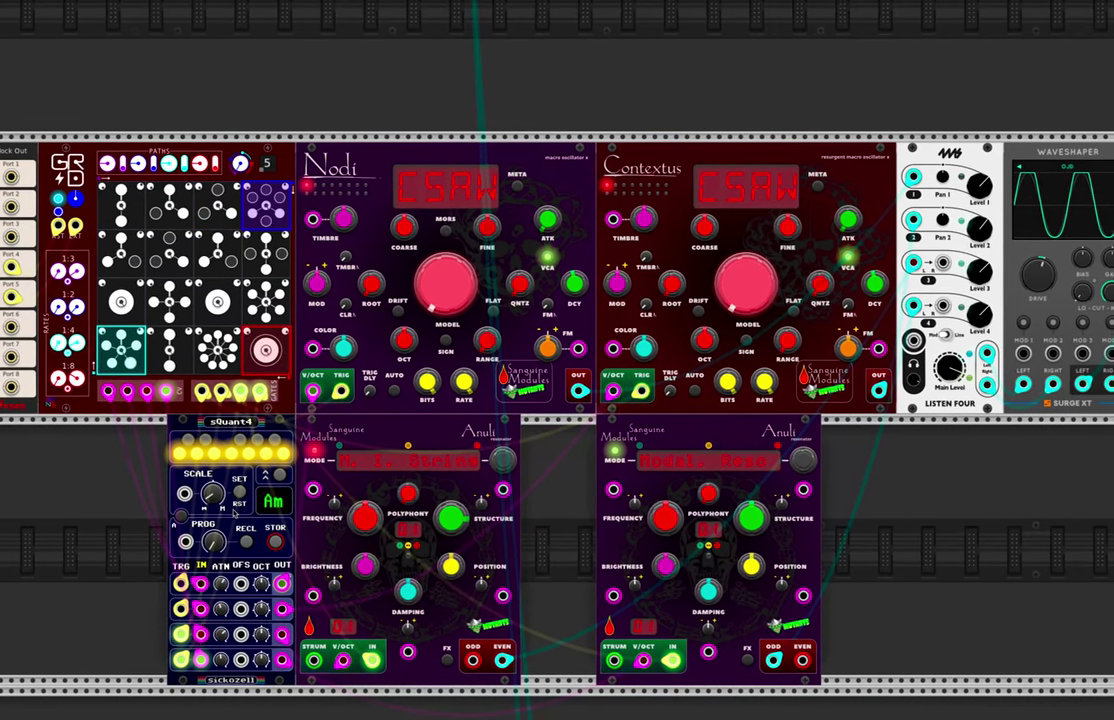
{"action": "scroll", "coordinate": [236, 510], "scroll_direction": "right", "scroll_amount": 1}
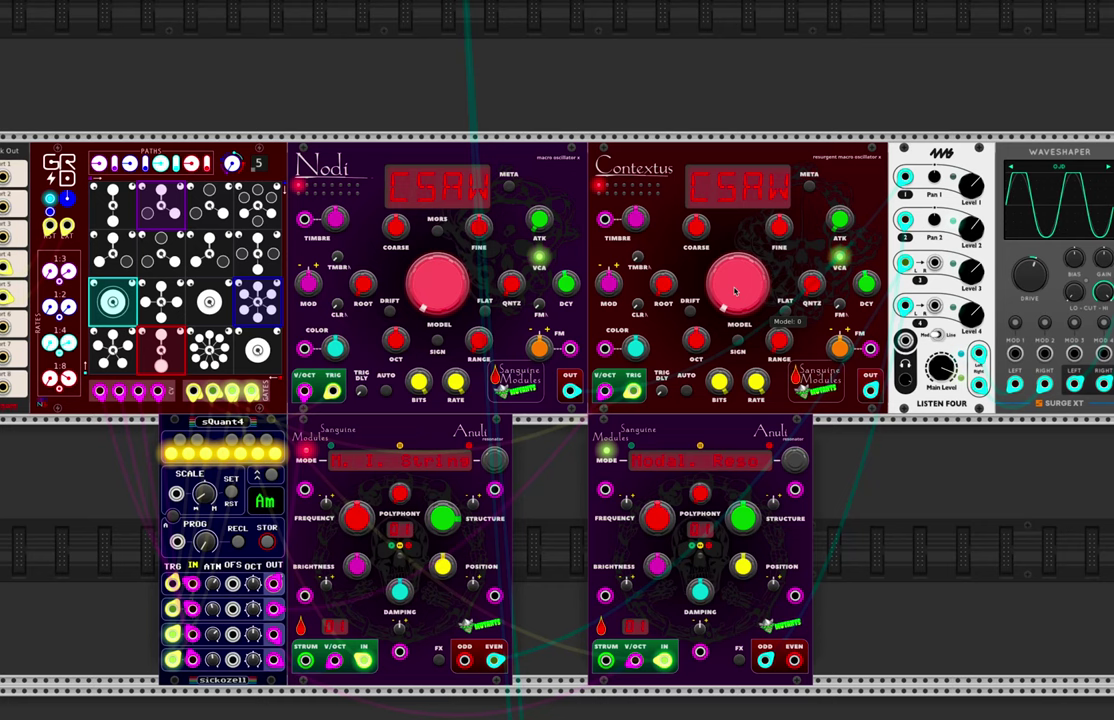
{"action": "mouse_move", "coordinate": [740, 290]}
{"action": "left_mouse_down"}
{"action": "mouse_move", "coordinate": [738, 276]}
{"action": "mouse_move", "coordinate": [722, 290]}
{"action": "left_mouse_up"}
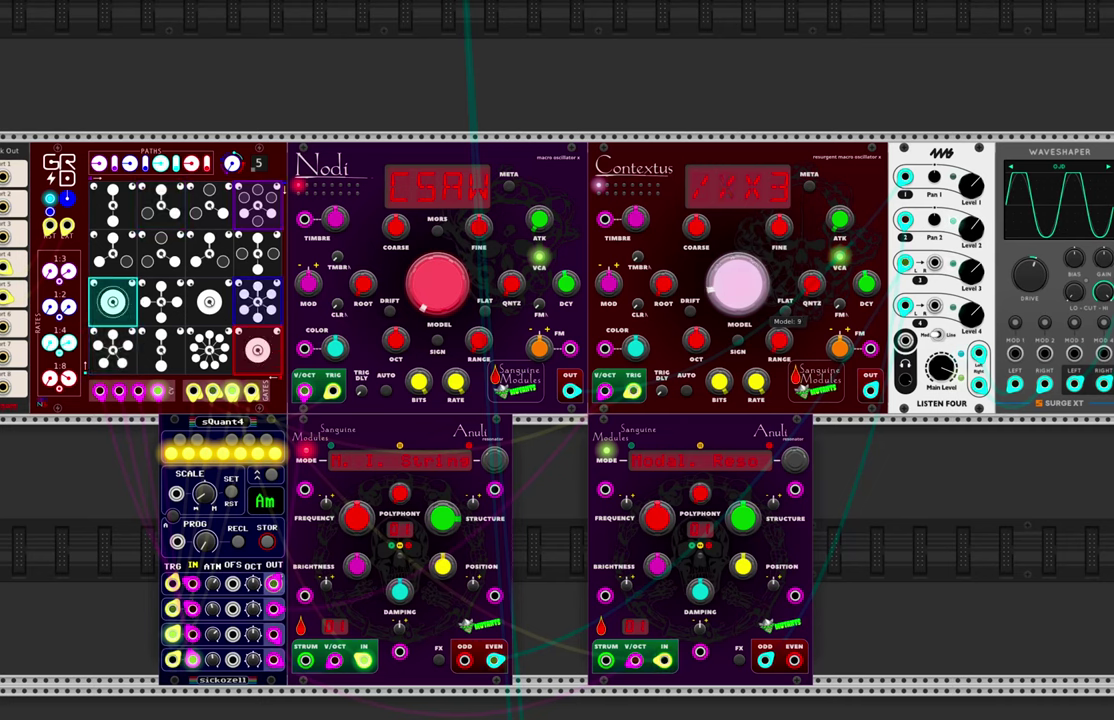
{"action": "left_click_drag", "start_coordinate": [636, 218], "coordinate": [636, 196]}
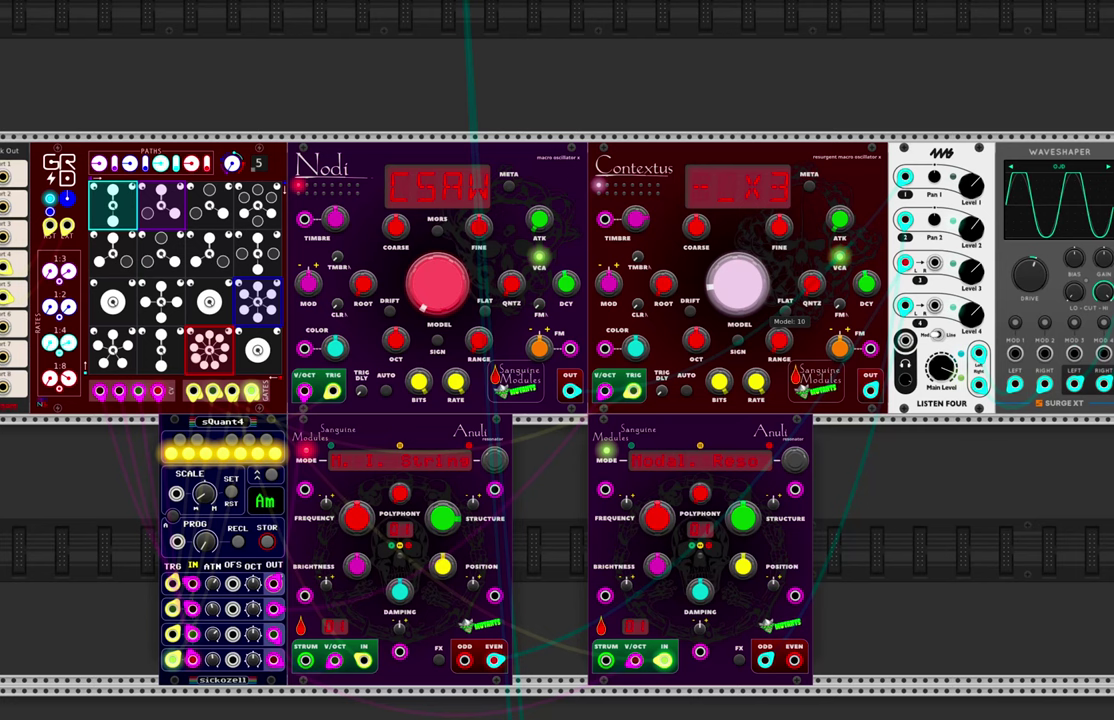
{"action": "left_click_drag", "start_coordinate": [636, 218], "coordinate": [631, 233]}
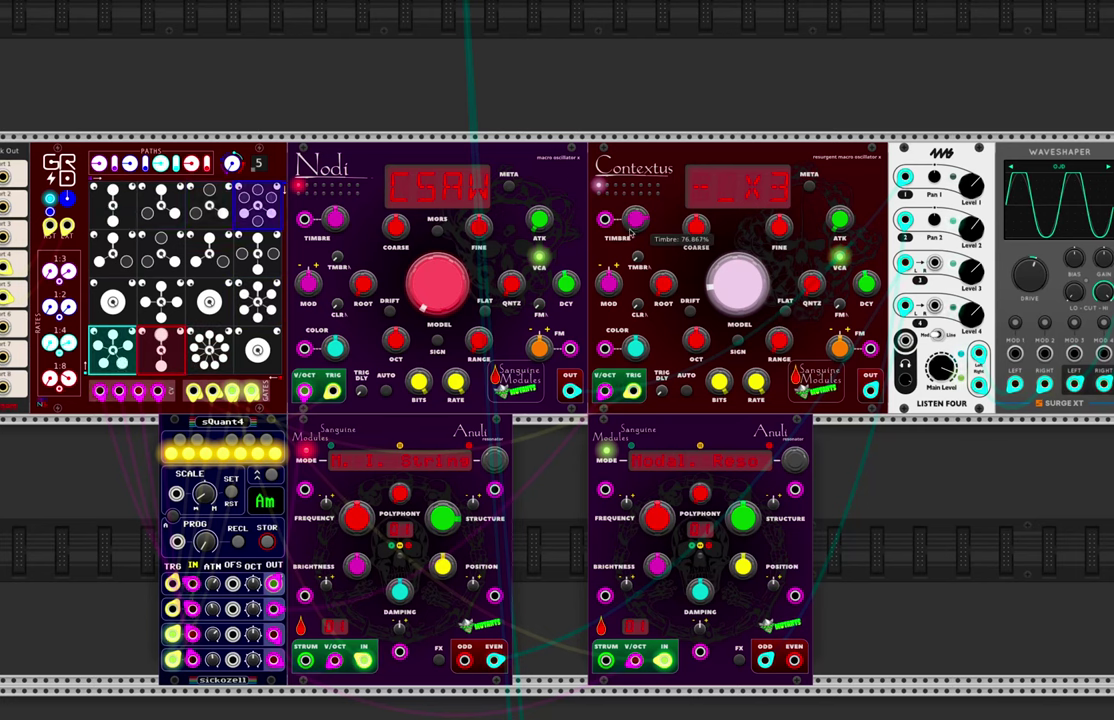
{"action": "mouse_move", "coordinate": [436, 284]}
{"action": "left_mouse_down"}
{"action": "mouse_move", "coordinate": [448, 315]}
{"action": "mouse_move", "coordinate": [436, 278]}
{"action": "left_mouse_up"}
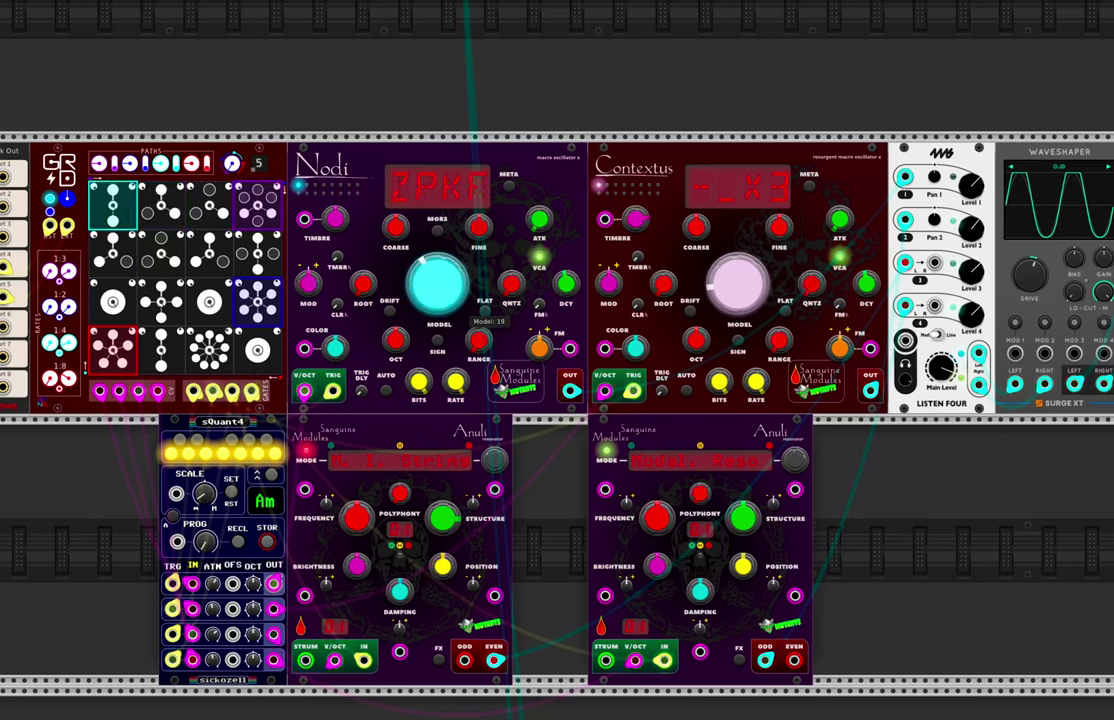
{"action": "left_click_drag", "start_coordinate": [335, 218], "coordinate": [335, 222]}
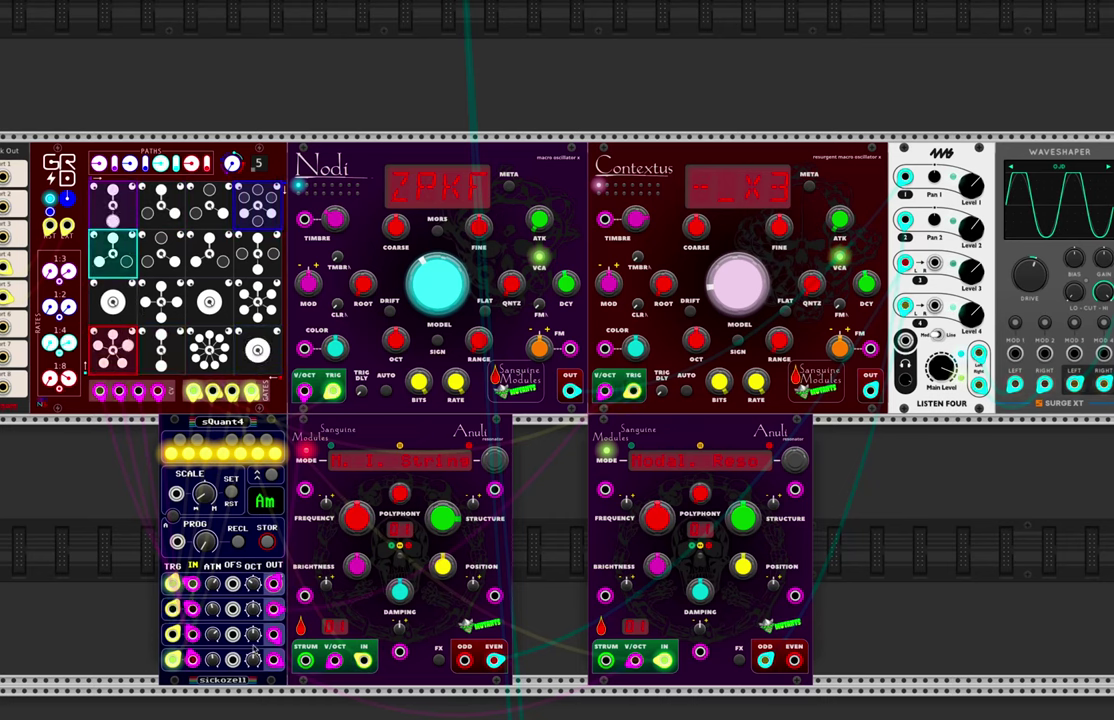
Cable sQuant4 OUT to Nodi V/OCT, set the fourth OCT to +1, and raise right Anuli's Structure.
{"action": "left_click_drag", "start_coordinate": [304, 390], "coordinate": [270, 590]}
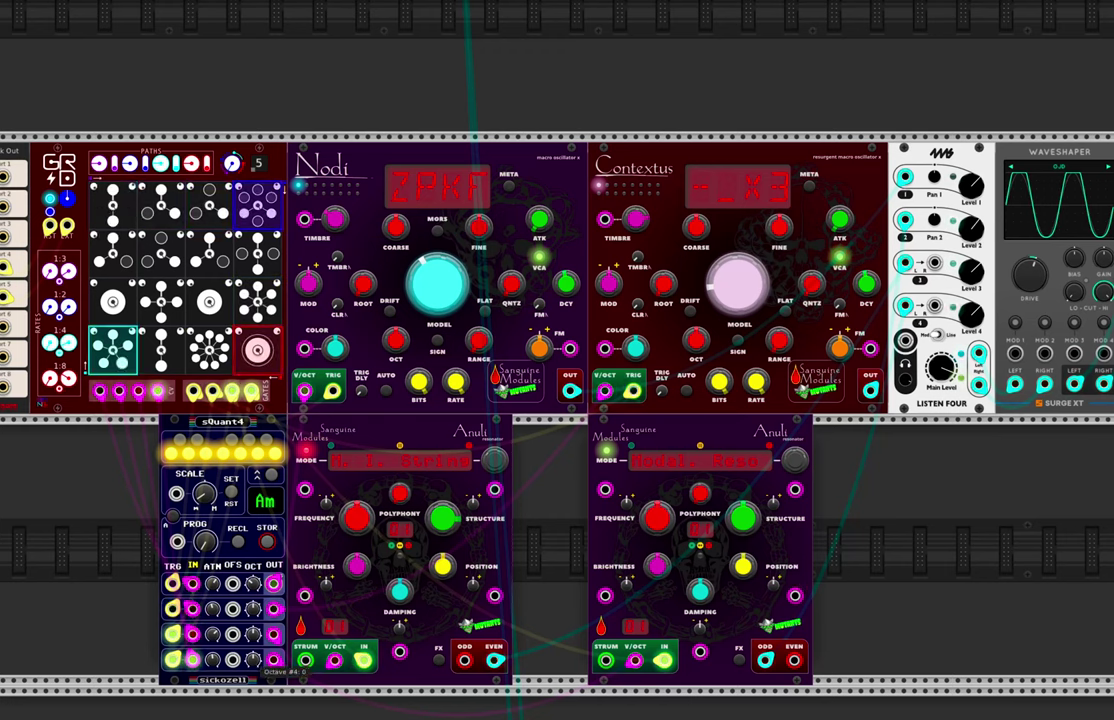
{"action": "left_click_drag", "start_coordinate": [254, 660], "coordinate": [254, 652]}
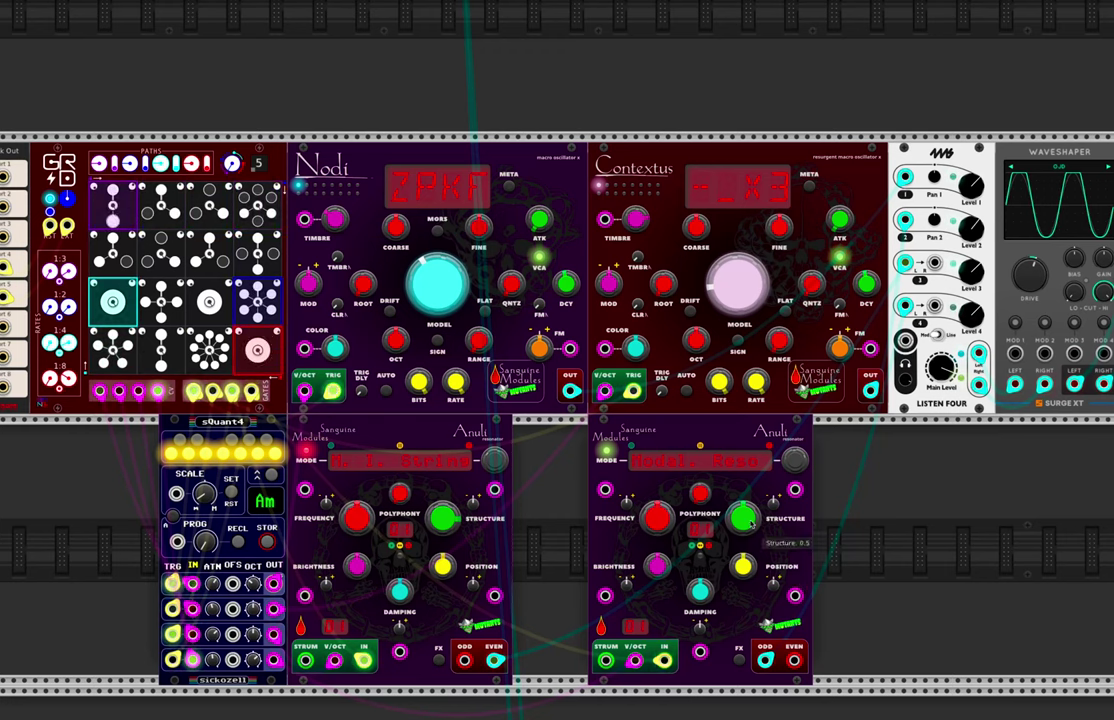
{"action": "mouse_move", "coordinate": [742, 517]}
{"action": "left_mouse_down"}
{"action": "mouse_move", "coordinate": [742, 500]}
{"action": "mouse_move", "coordinate": [742, 527]}
{"action": "mouse_move", "coordinate": [742, 515]}
{"action": "left_mouse_up"}
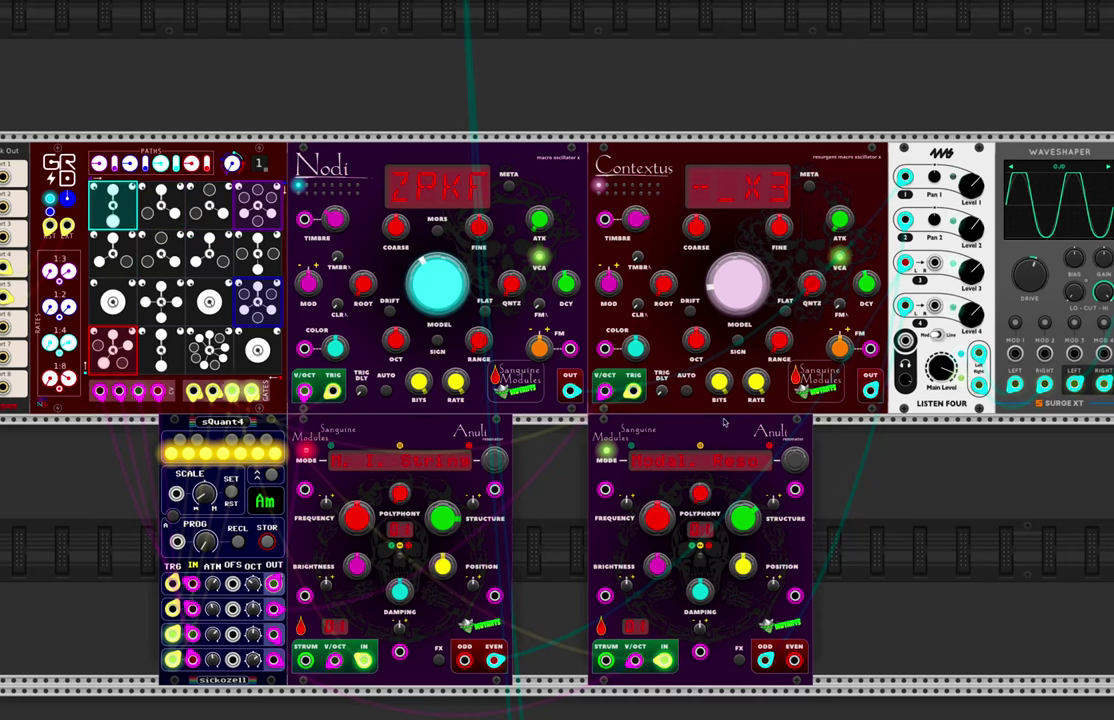
Scroll through the rack to the ADDR-SEQ voice row with the VCO, LFO, VCA, VCF and Jorus.
{"action": "scroll", "coordinate": [845, 460], "scroll_direction": "down", "scroll_amount": 2}
{"action": "scroll", "coordinate": [845, 460], "scroll_direction": "right", "scroll_amount": 1}
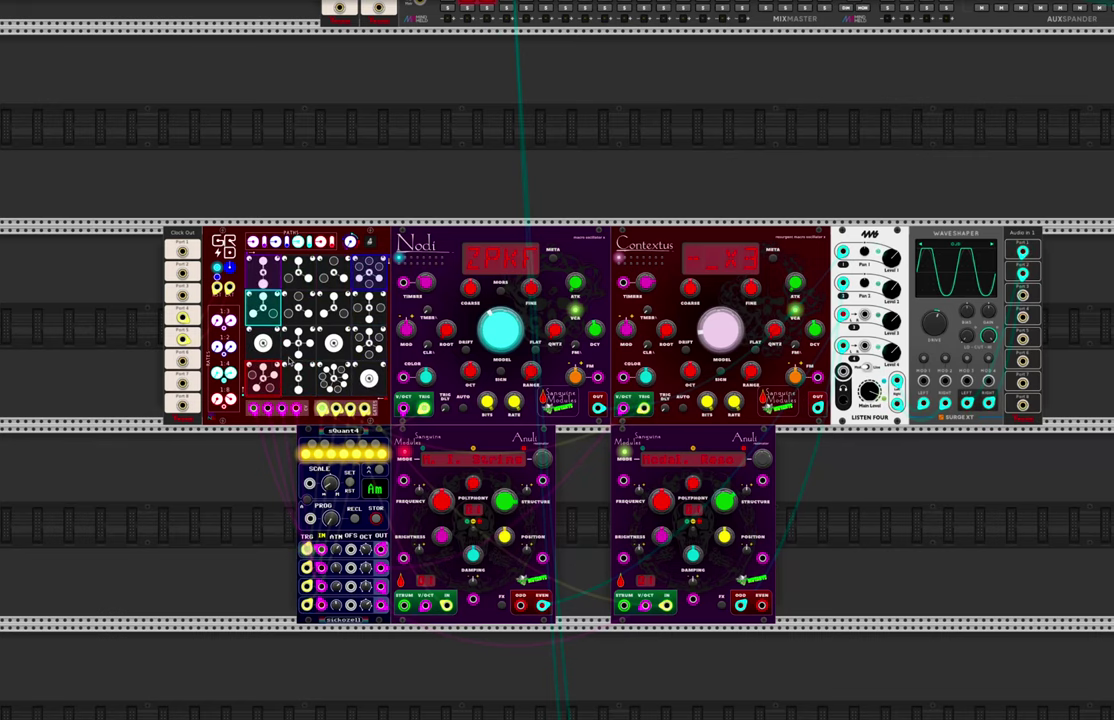
{"action": "scroll", "coordinate": [288, 364], "scroll_direction": "down", "scroll_amount": 1}
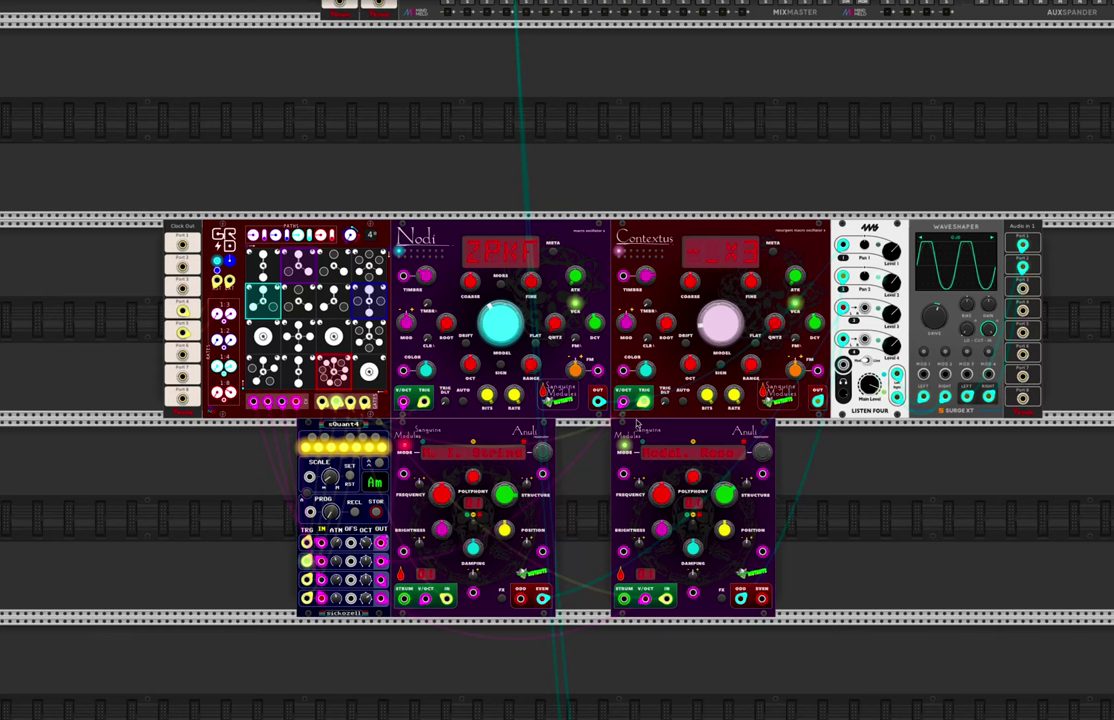
{"action": "scroll", "coordinate": [636, 425], "scroll_direction": "down", "scroll_amount": 1}
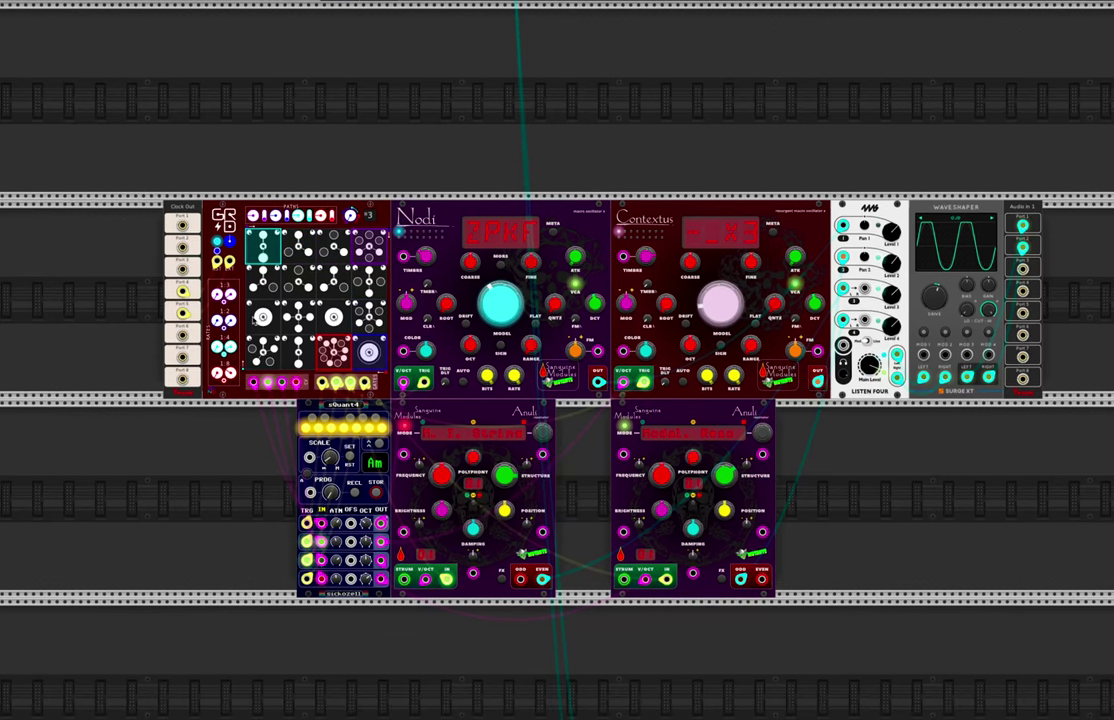
{"action": "scroll", "coordinate": [557, 400], "scroll_direction": "up", "scroll_amount": 4}
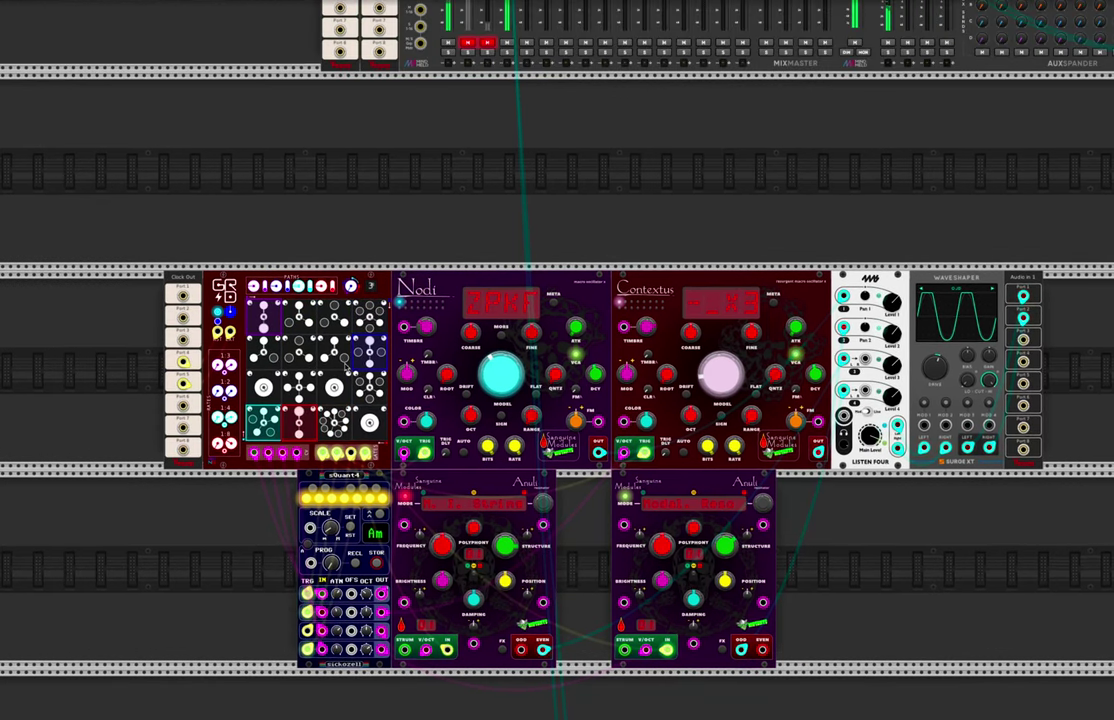
{"action": "scroll", "coordinate": [420, 120], "scroll_direction": "up", "scroll_amount": 2}
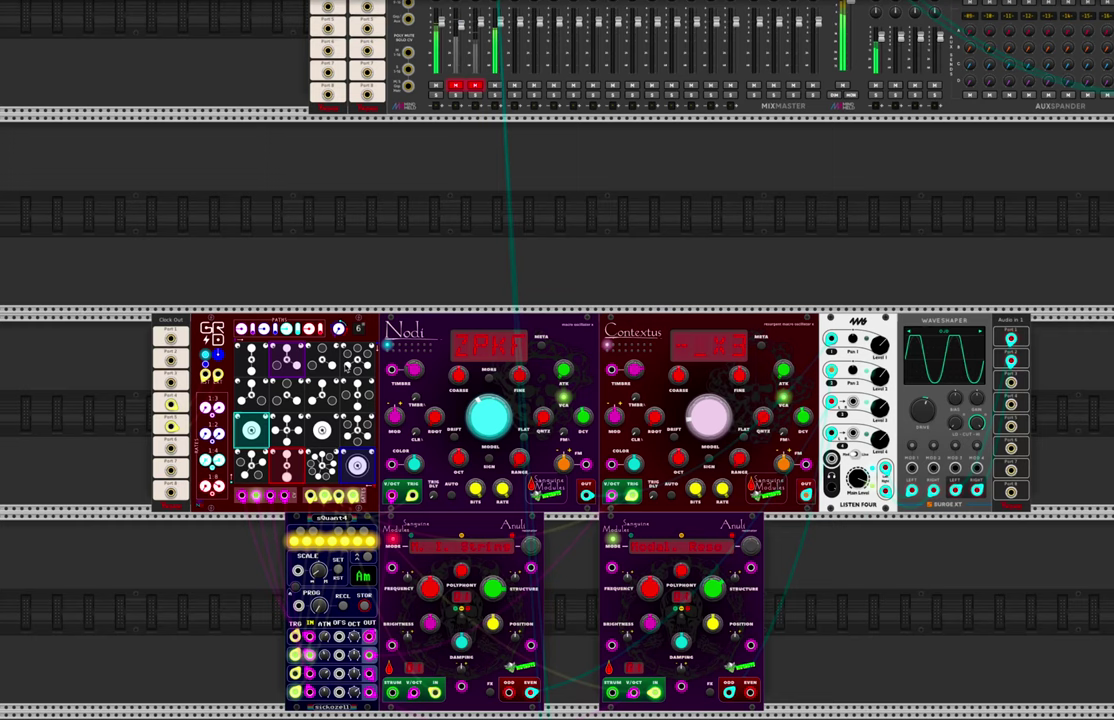
{"action": "scroll", "coordinate": [420, 120], "scroll_direction": "up", "scroll_amount": 1}
{"action": "mouse_move", "coordinate": [494, 45]}
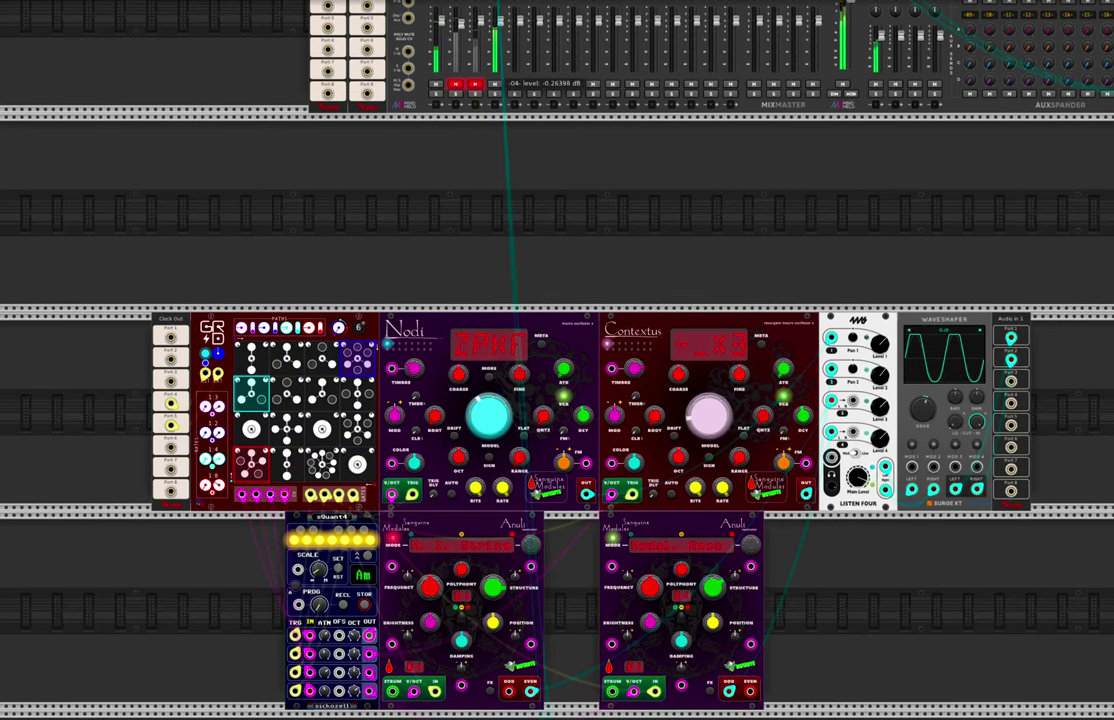
{"action": "scroll", "coordinate": [450, 268], "scroll_direction": "down", "scroll_amount": 5}
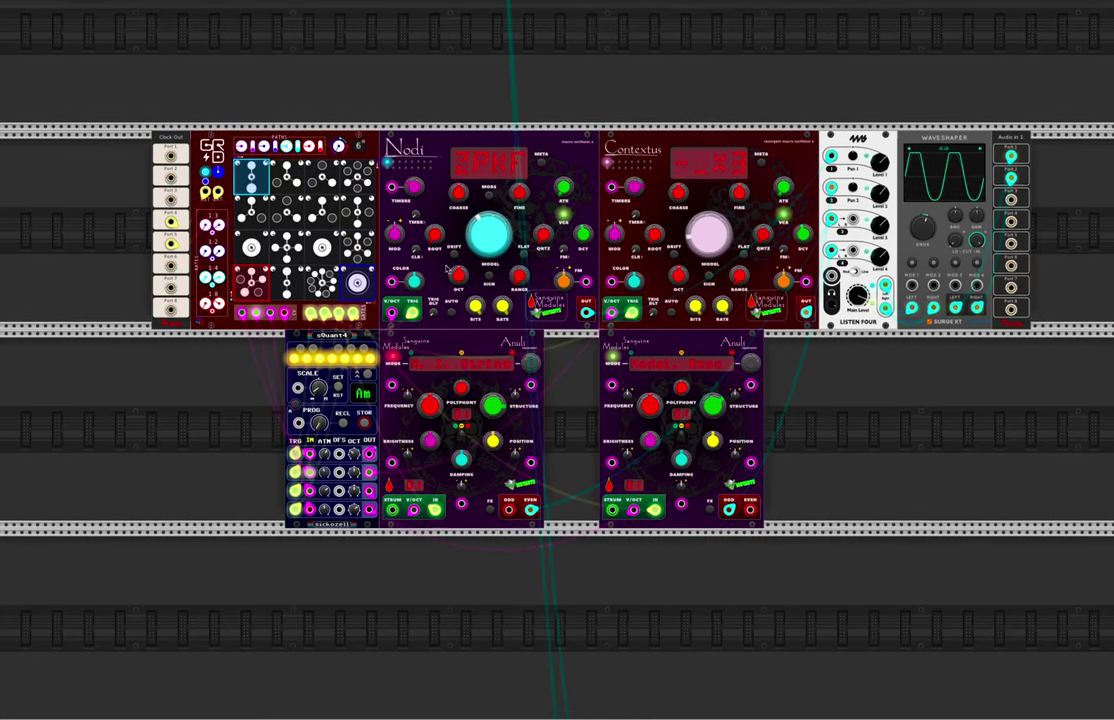
{"action": "scroll", "coordinate": [447, 269], "scroll_direction": "down", "scroll_amount": 10}
{"action": "scroll", "coordinate": [447, 269], "scroll_direction": "down", "scroll_amount": 3}
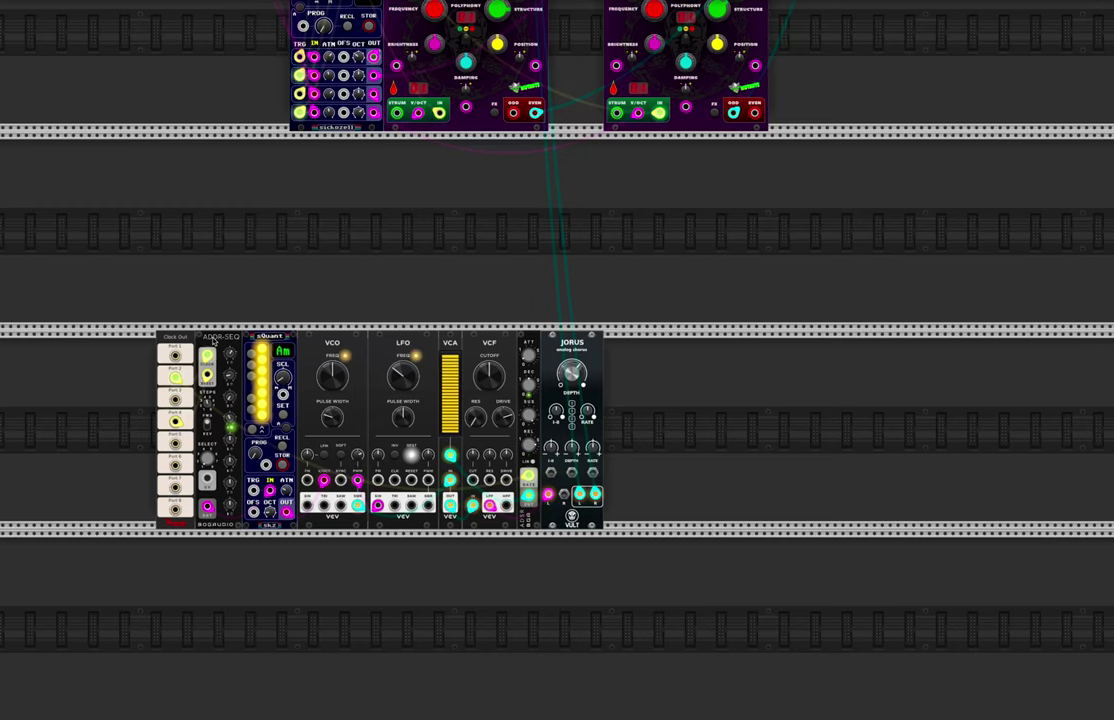
Scroll down the rack to the Trummor, Collider, Dungeon and Funes voice row.
{"action": "scroll", "coordinate": [250, 390], "scroll_direction": "down", "scroll_amount": 5}
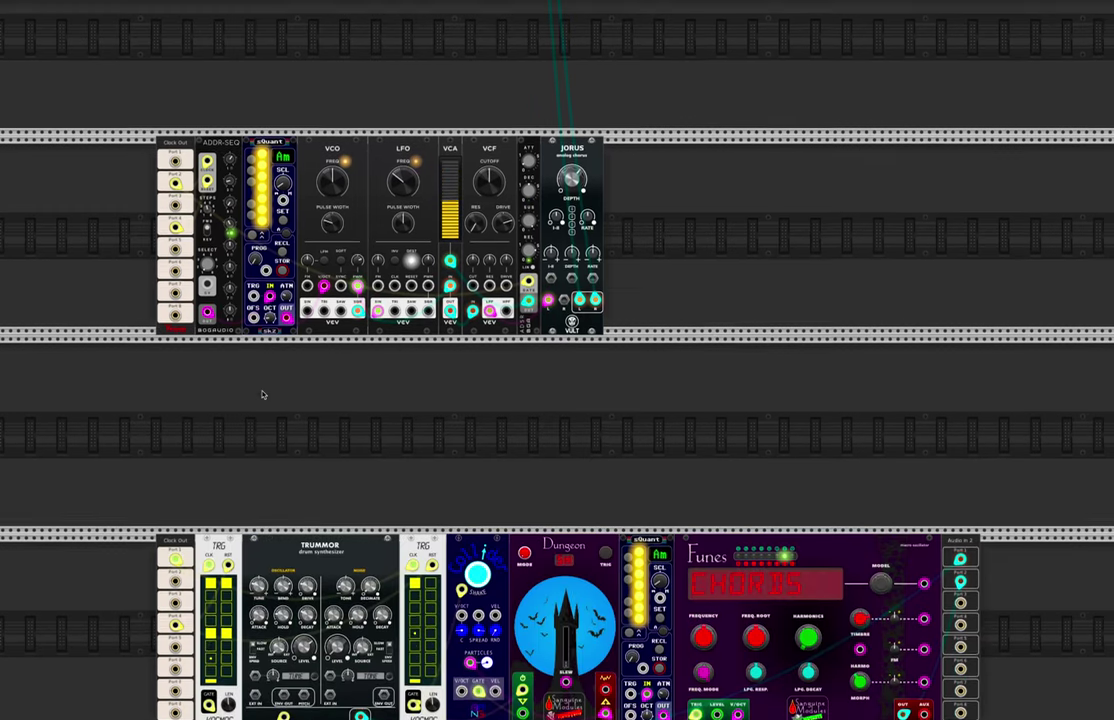
{"action": "scroll", "coordinate": [264, 393], "scroll_direction": "down", "scroll_amount": 3}
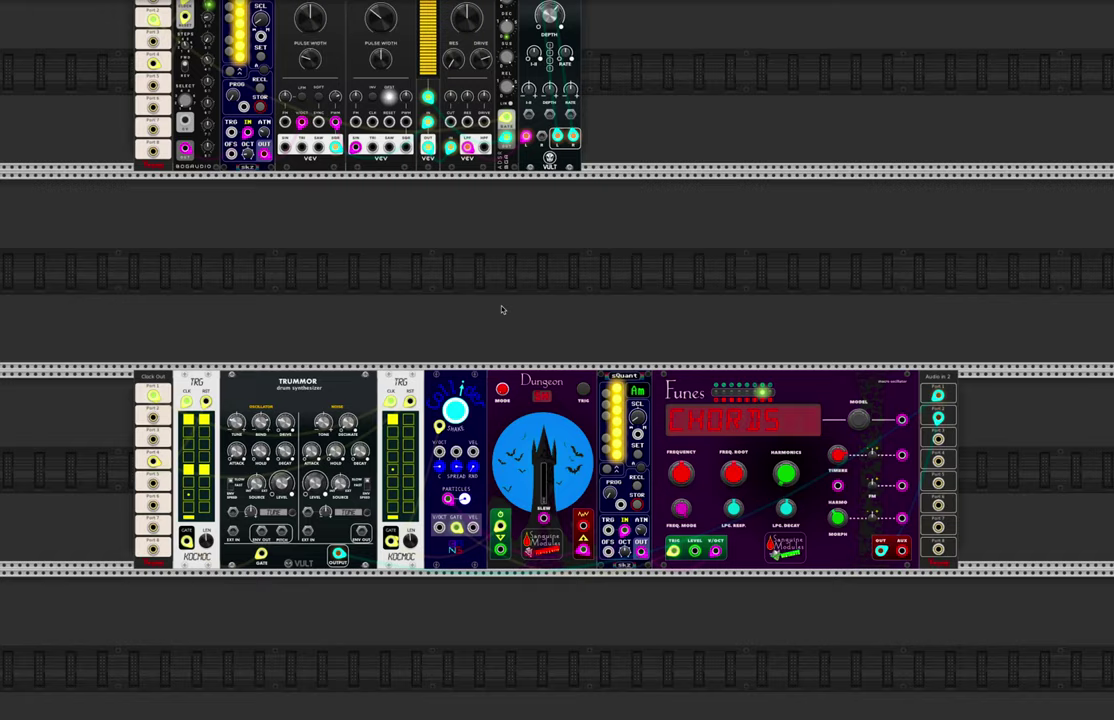
{"action": "scroll", "coordinate": [445, 418], "scroll_direction": "up", "scroll_amount": 10}
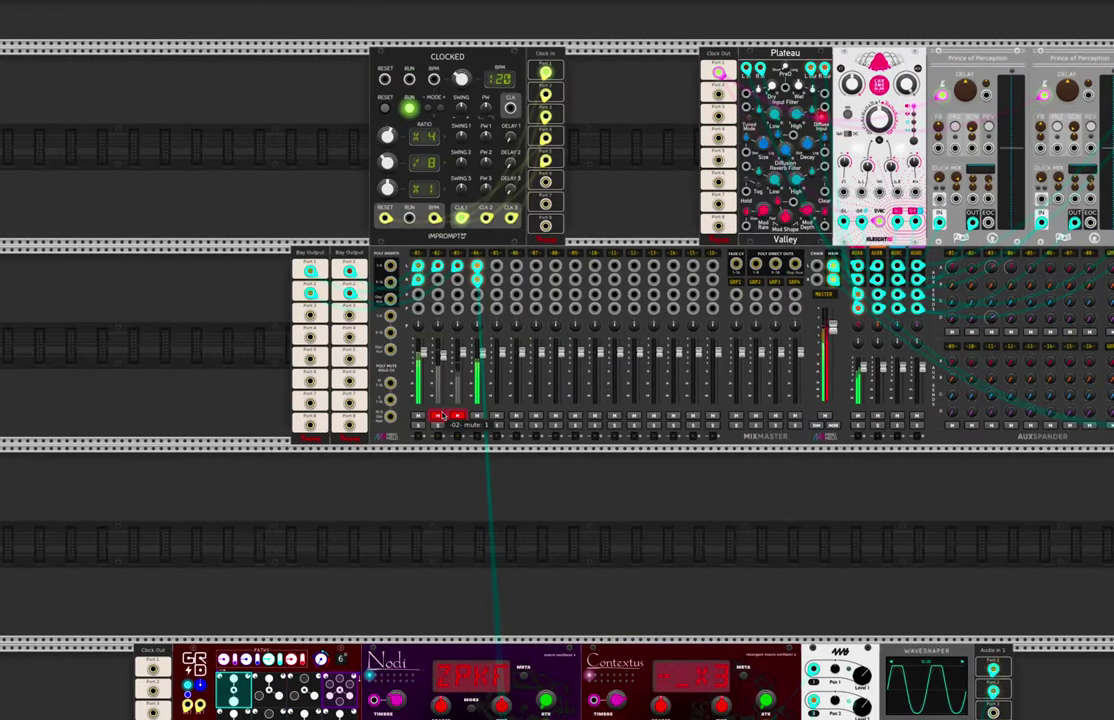
{"action": "scroll", "coordinate": [505, 505], "scroll_direction": "down", "scroll_amount": 2}
{"action": "scroll", "coordinate": [505, 500], "scroll_direction": "down", "scroll_amount": 7}
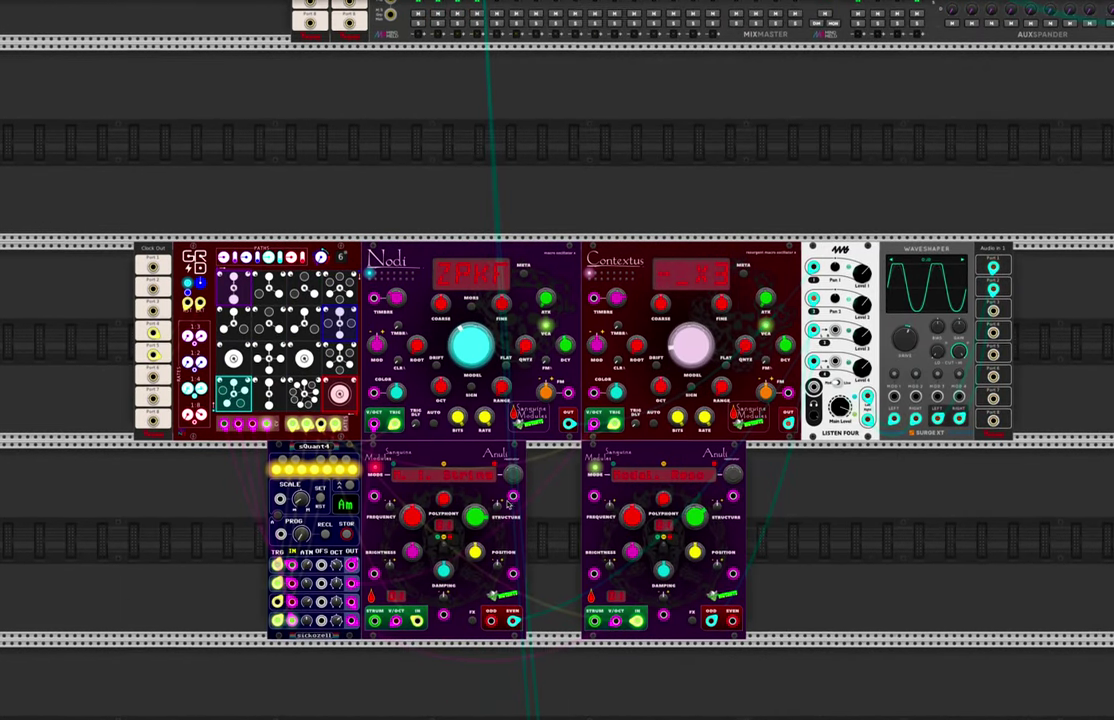
{"action": "scroll", "coordinate": [505, 492], "scroll_direction": "down", "scroll_amount": 3}
{"action": "scroll", "coordinate": [505, 492], "scroll_direction": "down", "scroll_amount": 4}
{"action": "scroll", "coordinate": [504, 490], "scroll_direction": "down", "scroll_amount": 2}
{"action": "scroll", "coordinate": [503, 489], "scroll_direction": "down", "scroll_amount": 3}
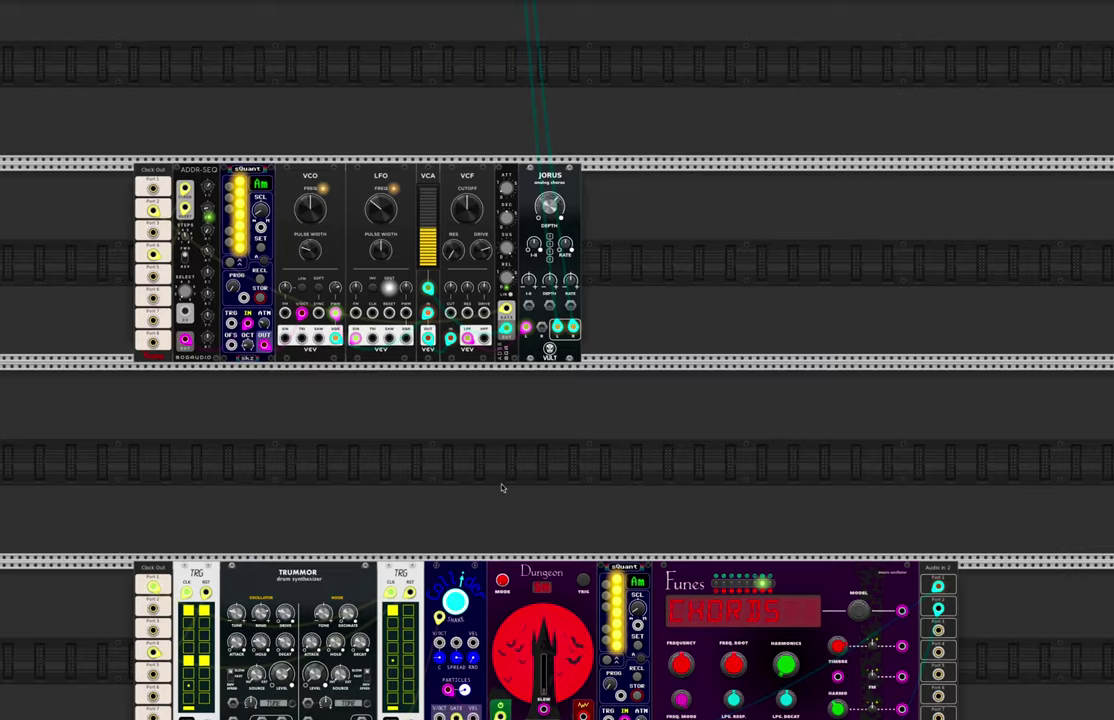
{"action": "scroll", "coordinate": [502, 488], "scroll_direction": "down", "scroll_amount": 2}
{"action": "scroll", "coordinate": [503, 487], "scroll_direction": "down", "scroll_amount": 1}
{"action": "scroll", "coordinate": [400, 520], "scroll_direction": "down", "scroll_amount": 1}
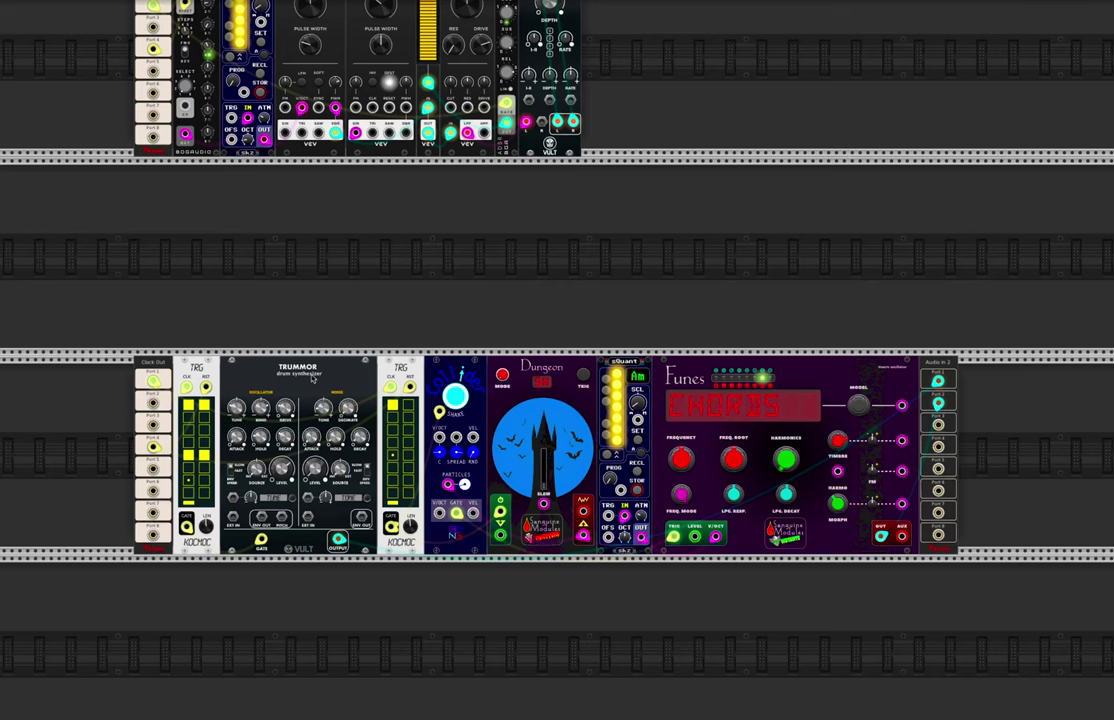
Shake Collider's particles, then bring up the module browser from empty rack space.
{"action": "scroll", "coordinate": [481, 522], "scroll_direction": "up", "scroll_amount": 2}
{"action": "scroll", "coordinate": [481, 522], "scroll_direction": "right", "scroll_amount": 2}
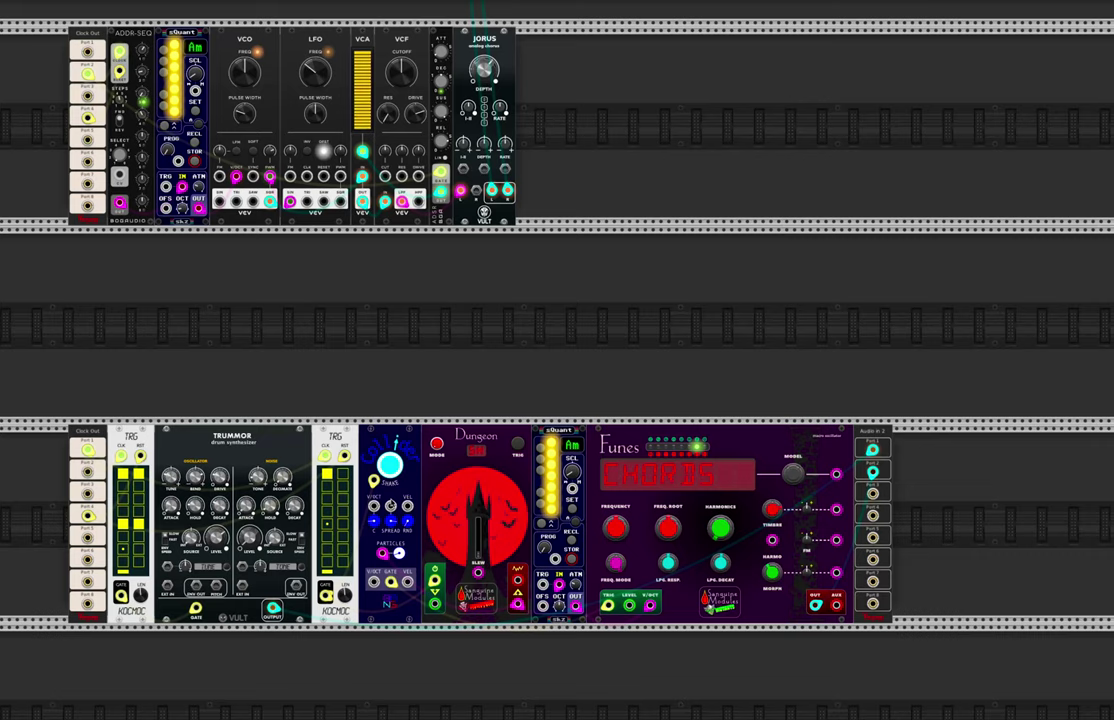
{"action": "scroll", "coordinate": [399, 508], "scroll_direction": "up", "scroll_amount": 3}
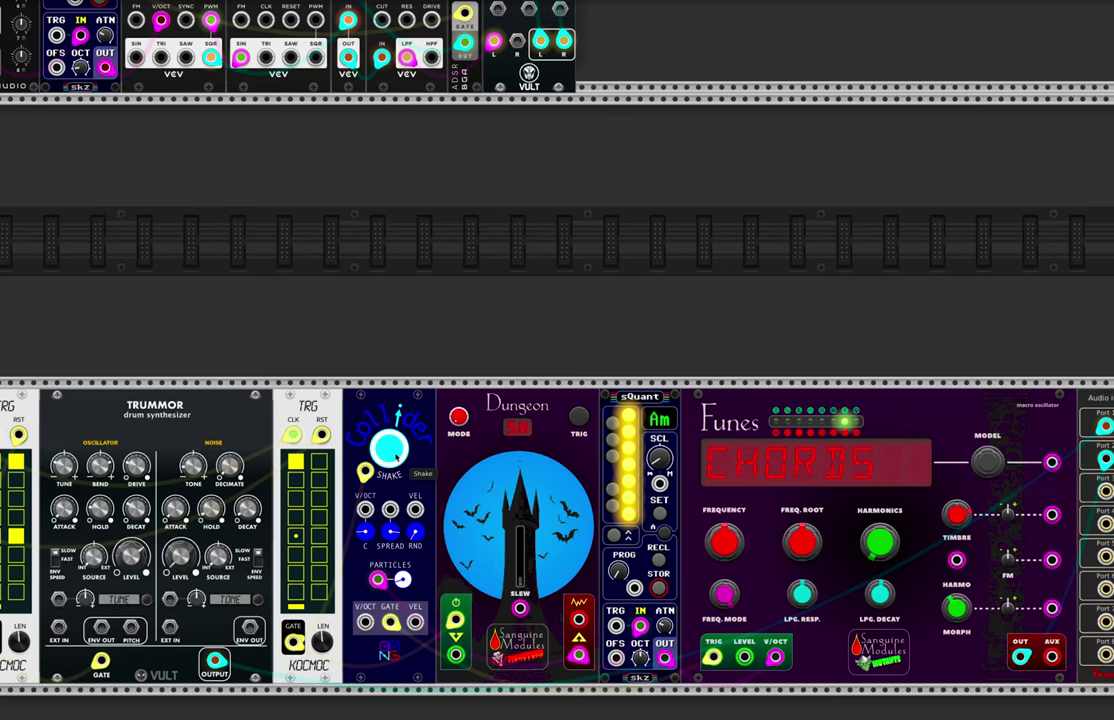
{"action": "left_click", "coordinate": [366, 470]}
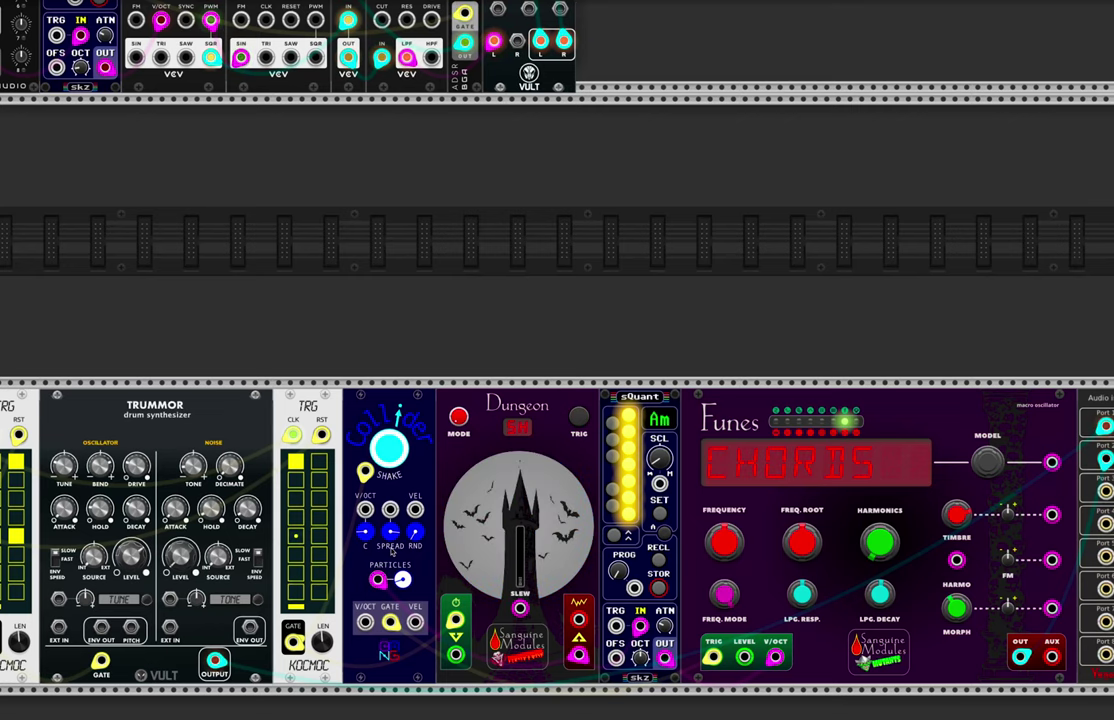
{"action": "right_click", "coordinate": [422, 297]}
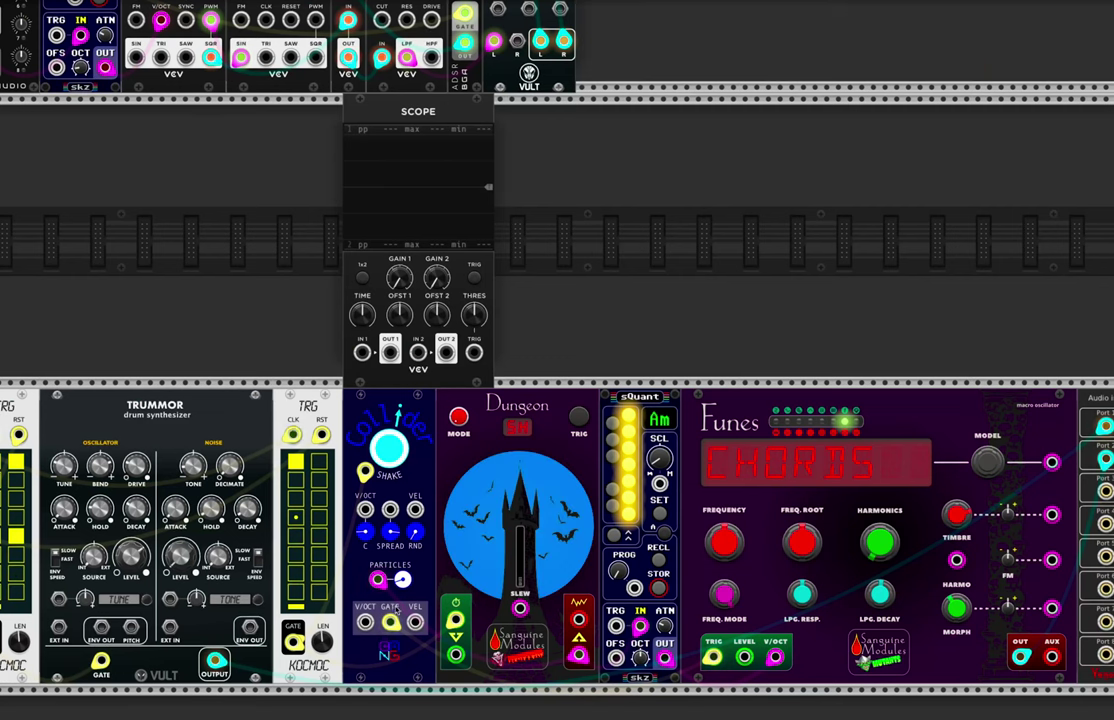
Cable Collider GATE into Scope IN 1 and Dungeon's output into Collider PARTICLES.
{"action": "left_click_drag", "start_coordinate": [713, 657], "coordinate": [390, 621]}
{"action": "mouse_move", "coordinate": [390, 621]}
{"action": "left_mouse_down"}
{"action": "mouse_move", "coordinate": [387, 412]}
{"action": "mouse_move", "coordinate": [362, 352]}
{"action": "left_mouse_up"}
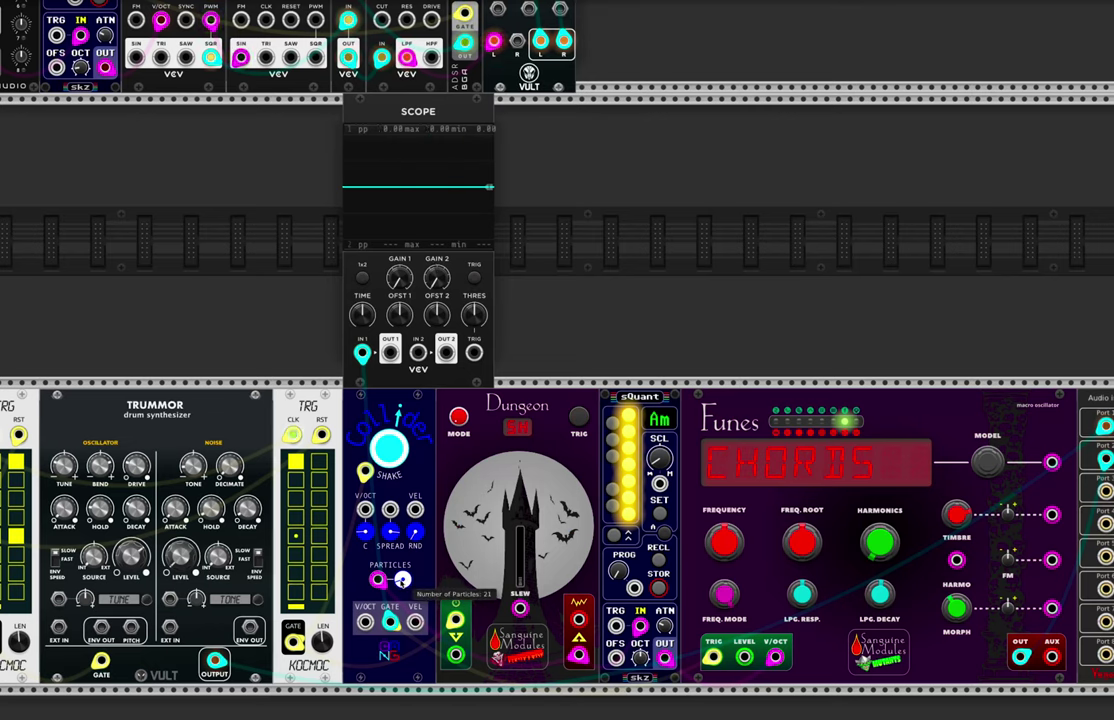
{"action": "left_click_drag", "start_coordinate": [578, 655], "coordinate": [380, 582]}
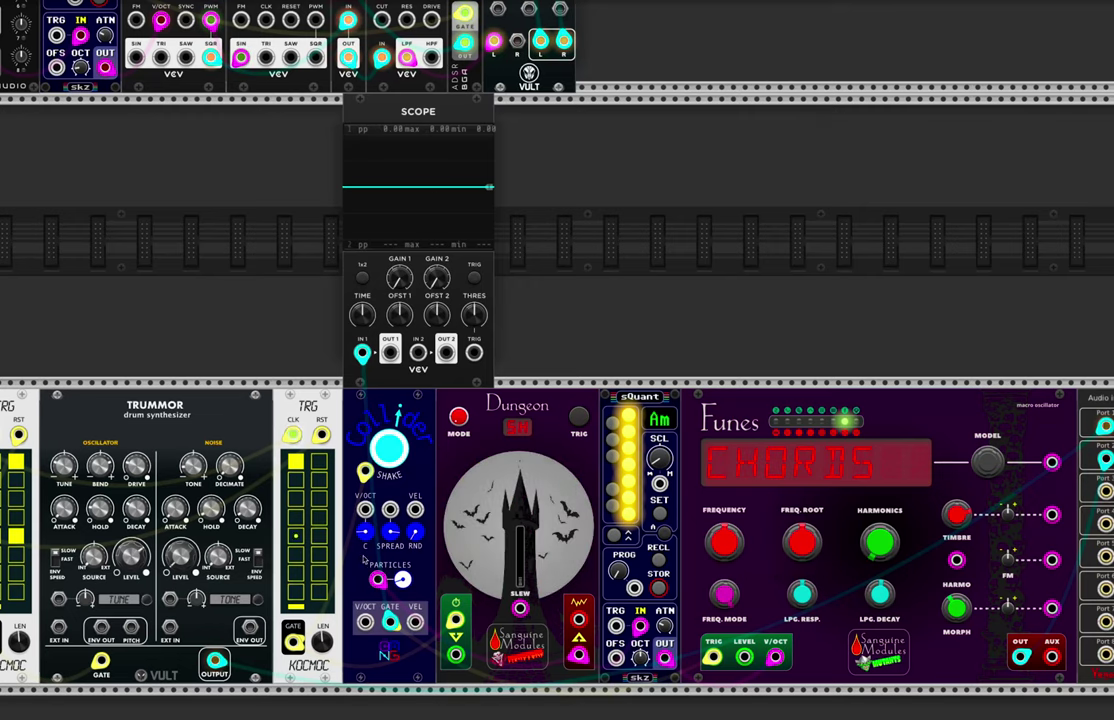
Pan the rack left to watch the Scope display Collider's gate pulses.
{"action": "scroll", "coordinate": [520, 610], "scroll_direction": "left", "scroll_amount": 2}
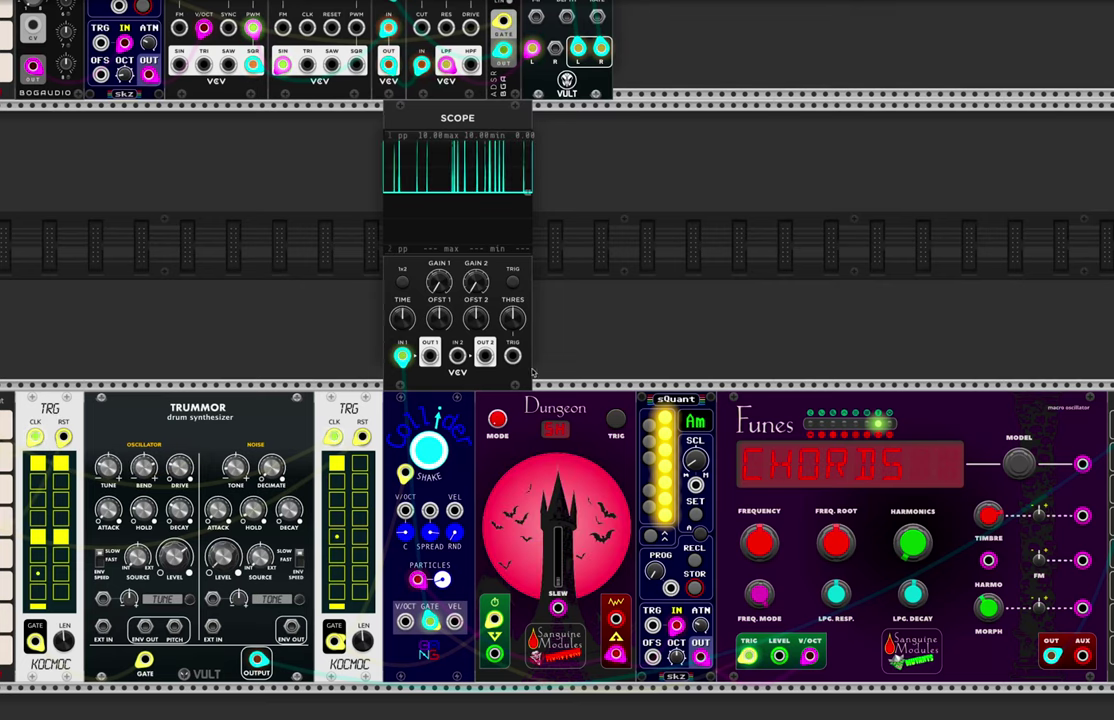
{"action": "scroll", "coordinate": [573, 388], "scroll_direction": "down", "scroll_amount": 2}
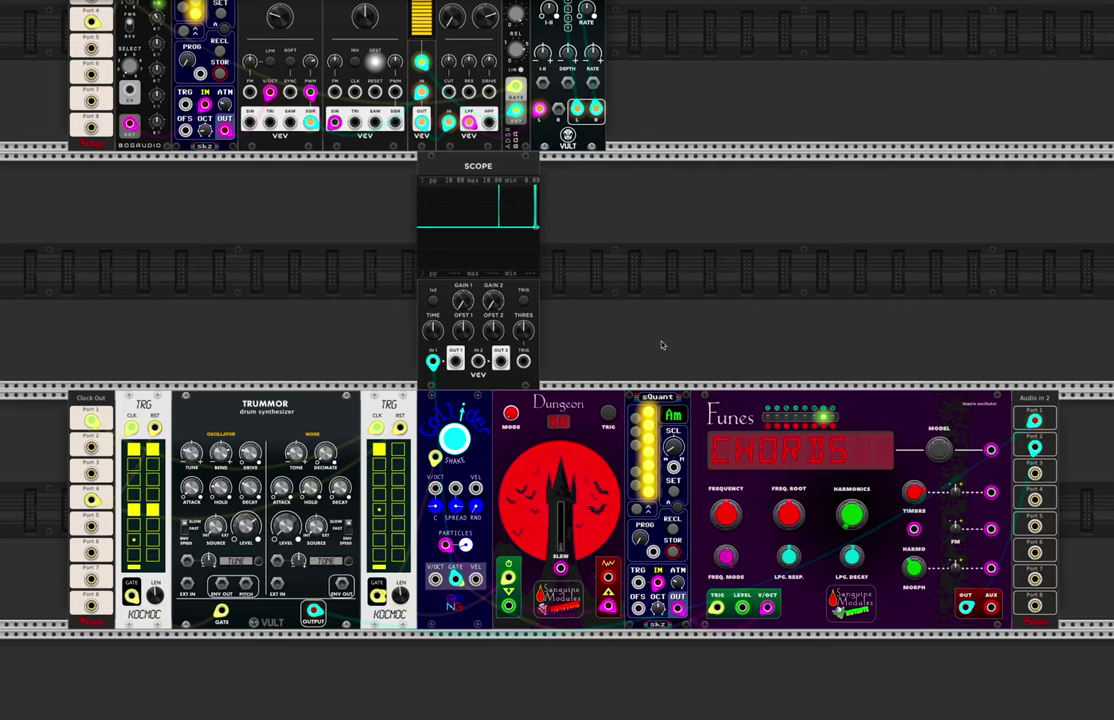
{"action": "scroll", "coordinate": [716, 393], "scroll_direction": "up", "scroll_amount": 2}
{"action": "scroll", "coordinate": [716, 393], "scroll_direction": "up", "scroll_amount": 3}
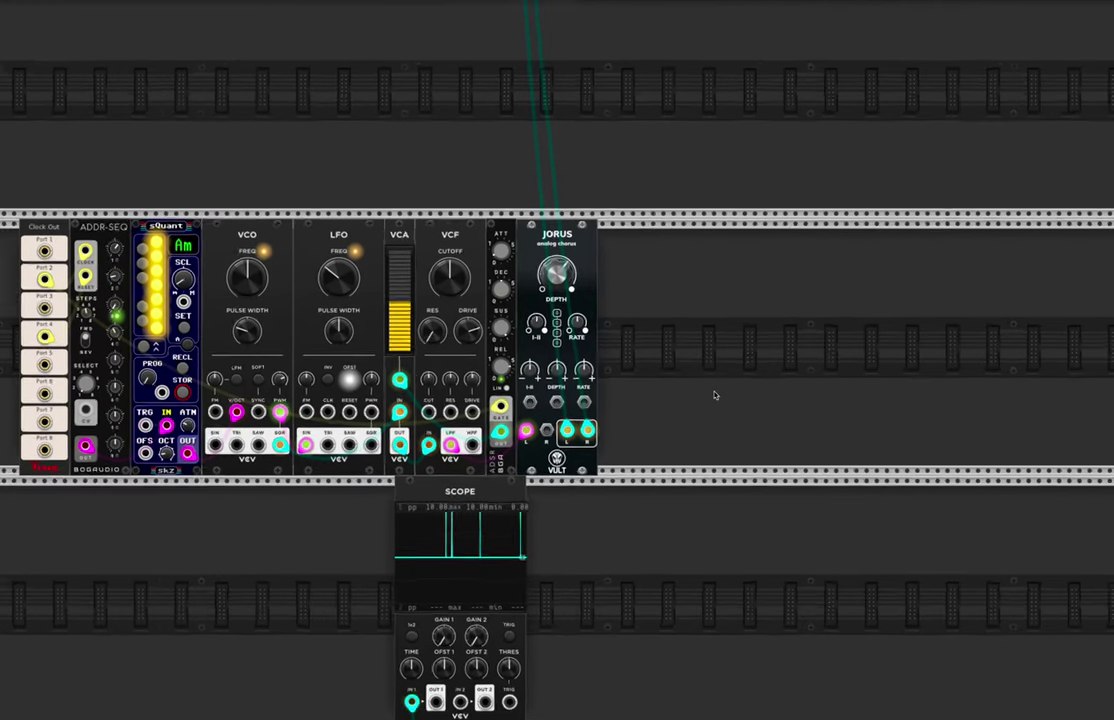
{"action": "scroll", "coordinate": [716, 393], "scroll_direction": "down", "scroll_amount": 1}
{"action": "scroll", "coordinate": [715, 396], "scroll_direction": "down", "scroll_amount": 2}
{"action": "scroll", "coordinate": [715, 396], "scroll_direction": "down", "scroll_amount": 1}
{"action": "scroll", "coordinate": [715, 396], "scroll_direction": "up", "scroll_amount": 3}
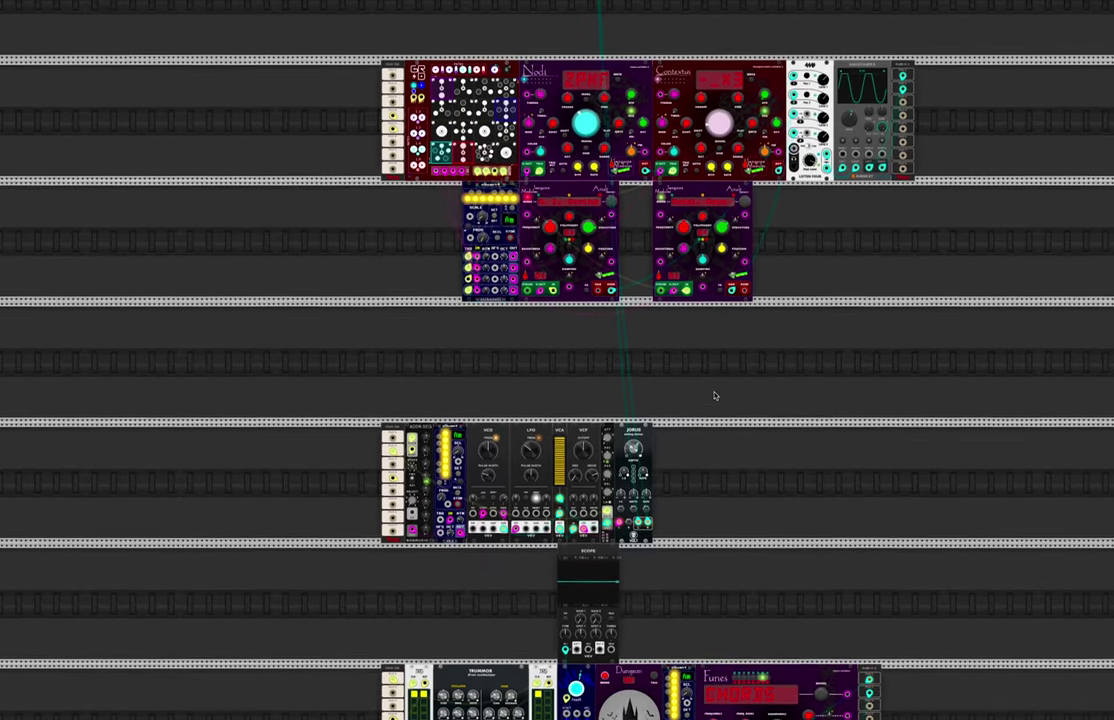
{"action": "scroll", "coordinate": [715, 396], "scroll_direction": "up", "scroll_amount": 1}
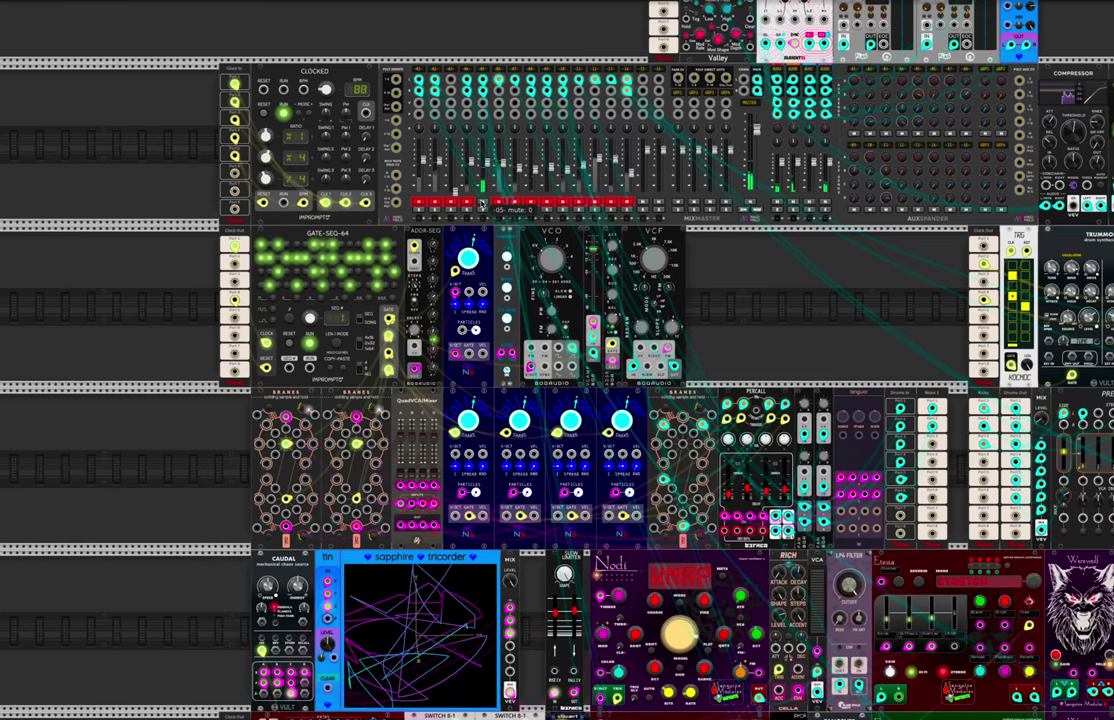
{"action": "scroll", "coordinate": [506, 243], "scroll_direction": "down", "scroll_amount": 3}
{"action": "scroll", "coordinate": [506, 243], "scroll_direction": "down", "scroll_amount": 2}
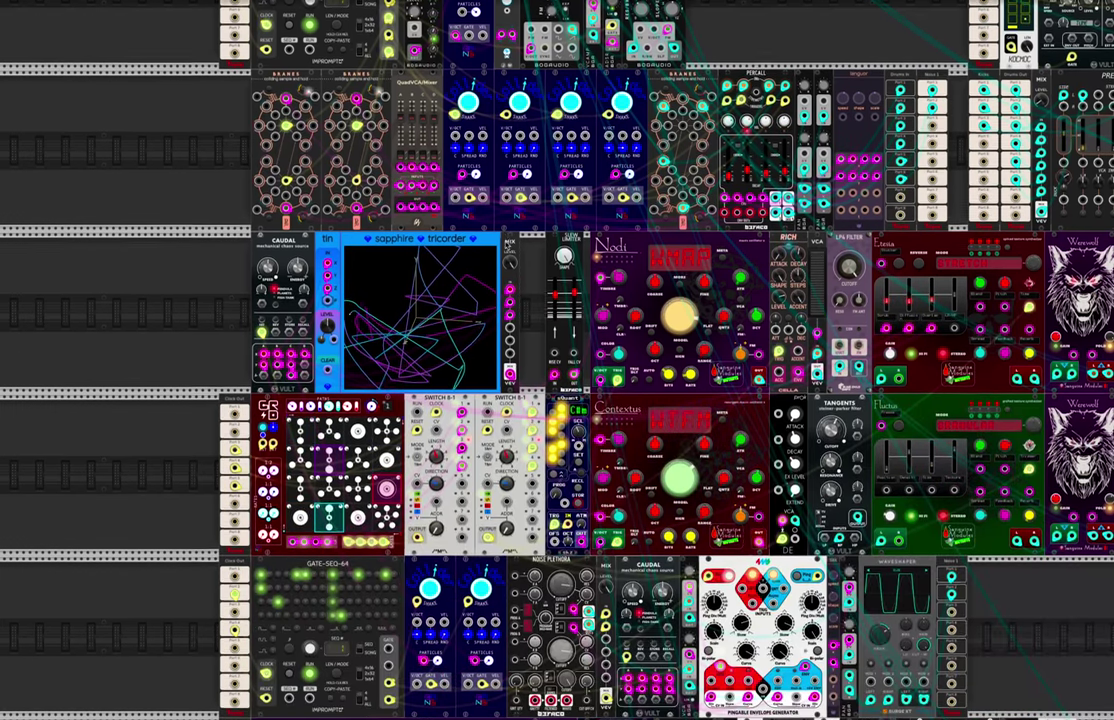
{"action": "scroll", "coordinate": [506, 243], "scroll_direction": "down", "scroll_amount": 2}
{"action": "scroll", "coordinate": [506, 243], "scroll_direction": "down", "scroll_amount": 3}
{"action": "scroll", "coordinate": [506, 245], "scroll_direction": "down", "scroll_amount": 2}
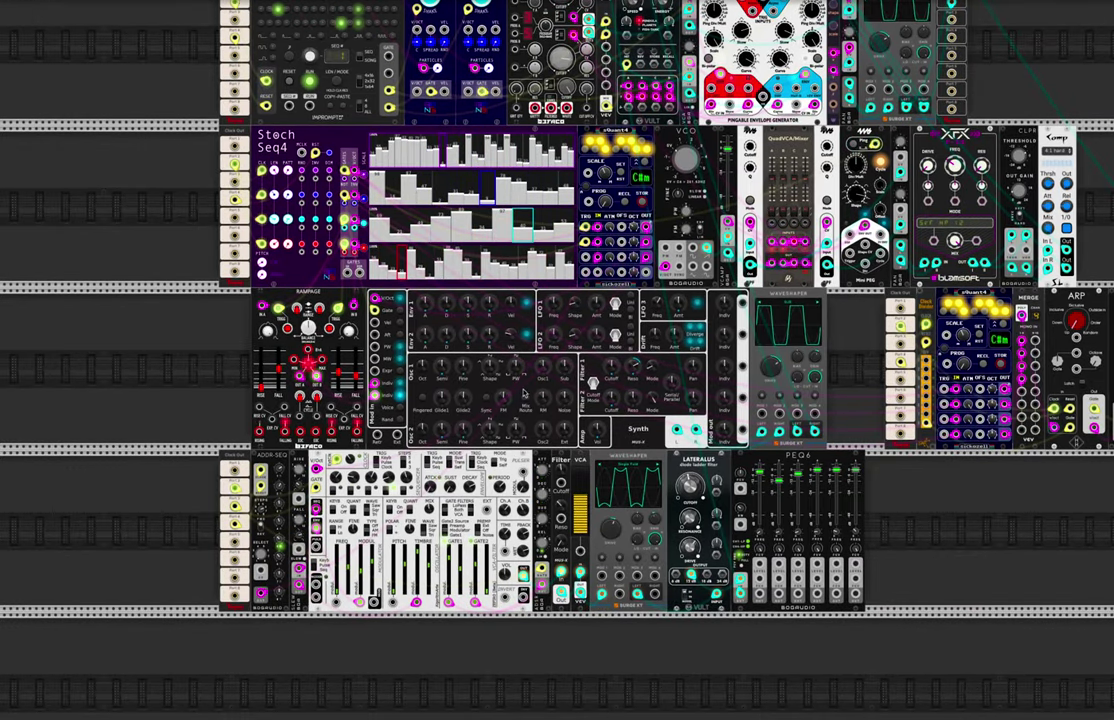
{"action": "scroll", "coordinate": [535, 390], "scroll_direction": "up", "scroll_amount": 1, "text": "ctrl"}
{"action": "scroll", "coordinate": [540, 393], "scroll_direction": "up", "scroll_amount": 2, "text": "ctrl"}
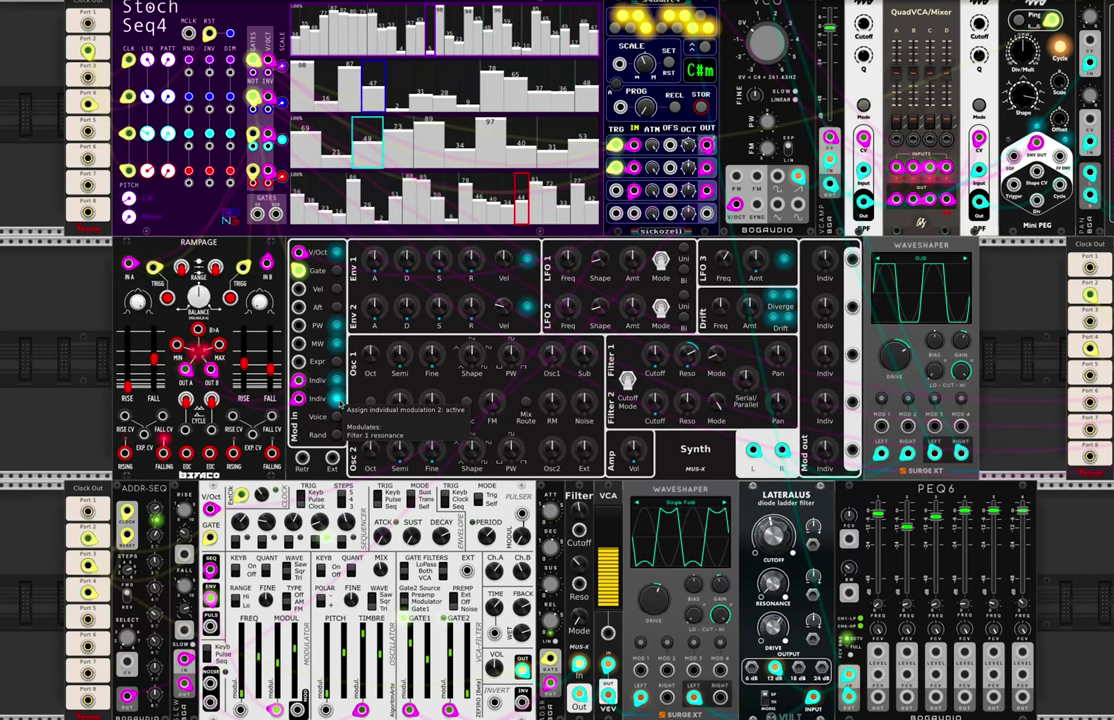
{"action": "mouse_move", "coordinate": [654, 354]}
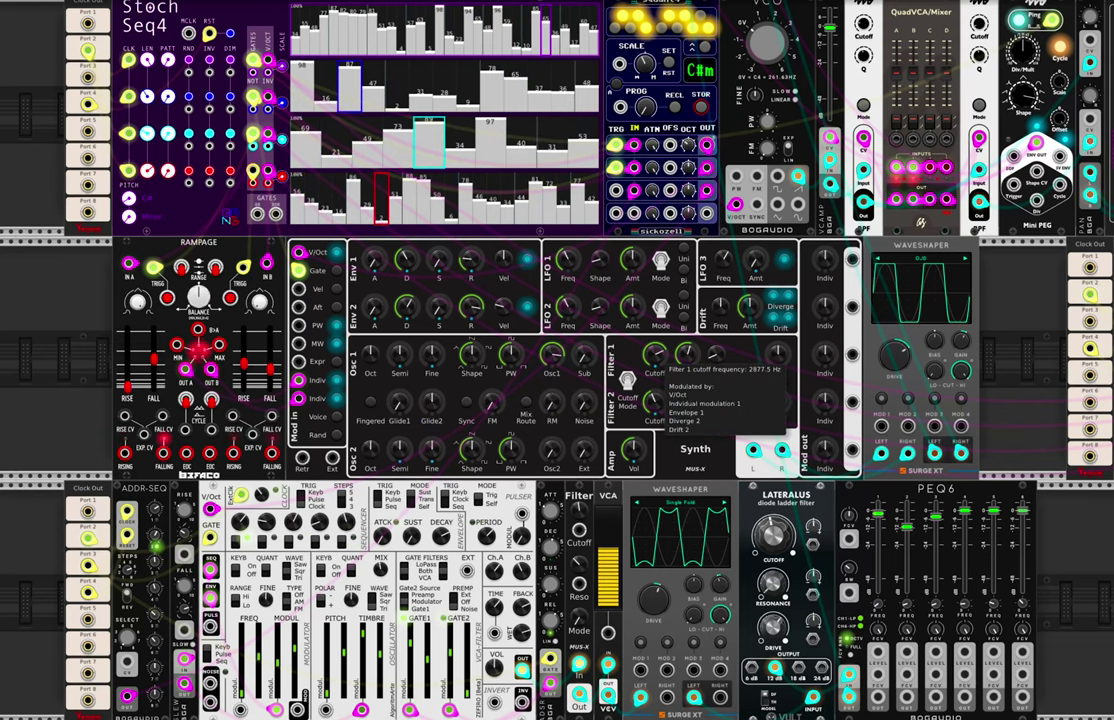
Sweep the Synth's Filter 1 cutoff down, then bring it back up to about 565 Hz.
{"action": "left_click_drag", "start_coordinate": [653, 353], "coordinate": [653, 390]}
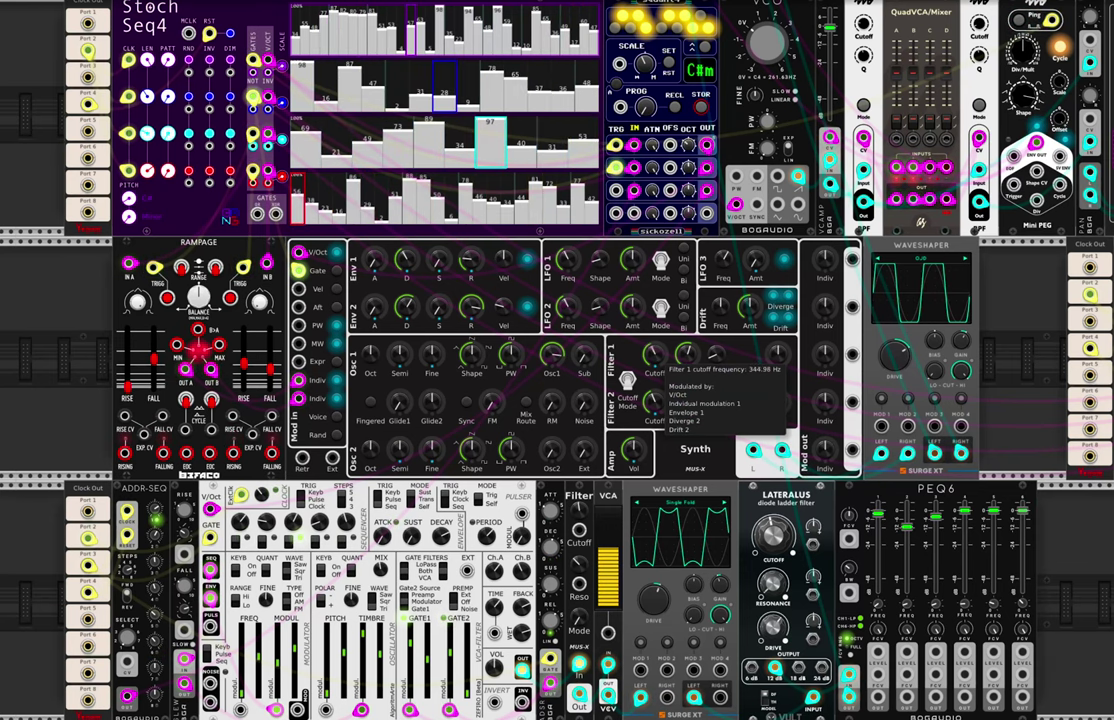
{"action": "mouse_move", "coordinate": [654, 353]}
{"action": "left_mouse_down"}
{"action": "mouse_move", "coordinate": [654, 343]}
{"action": "mouse_move", "coordinate": [654, 366]}
{"action": "mouse_move", "coordinate": [654, 346]}
{"action": "left_mouse_up"}
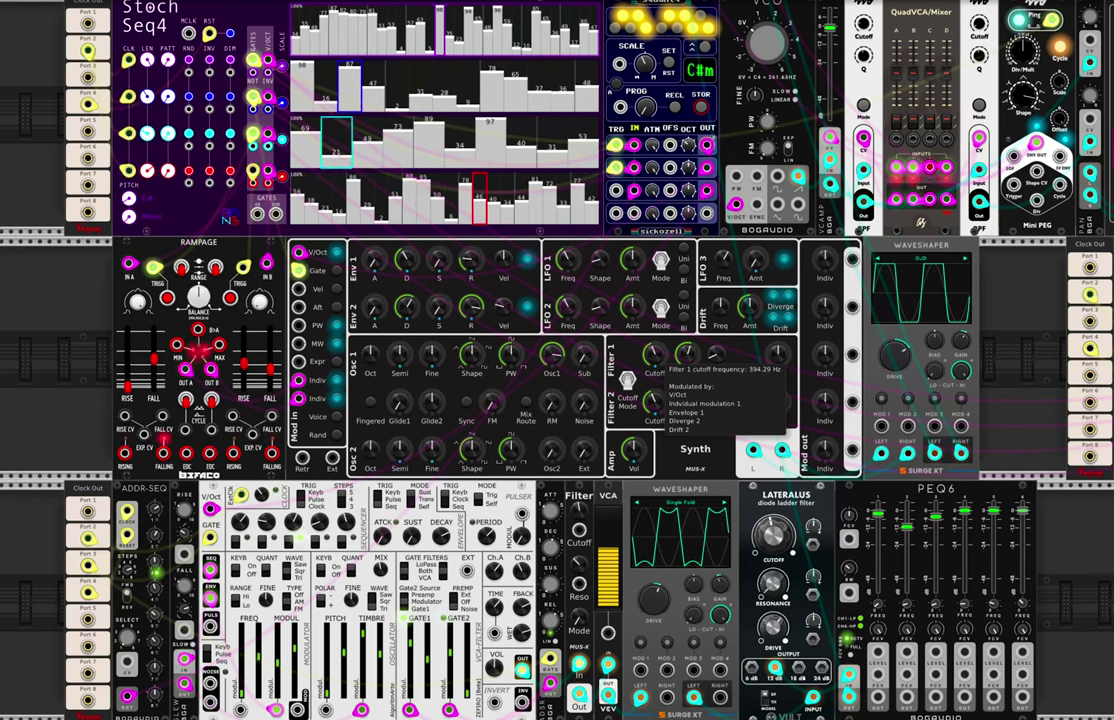
{"action": "left_click_drag", "start_coordinate": [654, 353], "coordinate": [652, 364]}
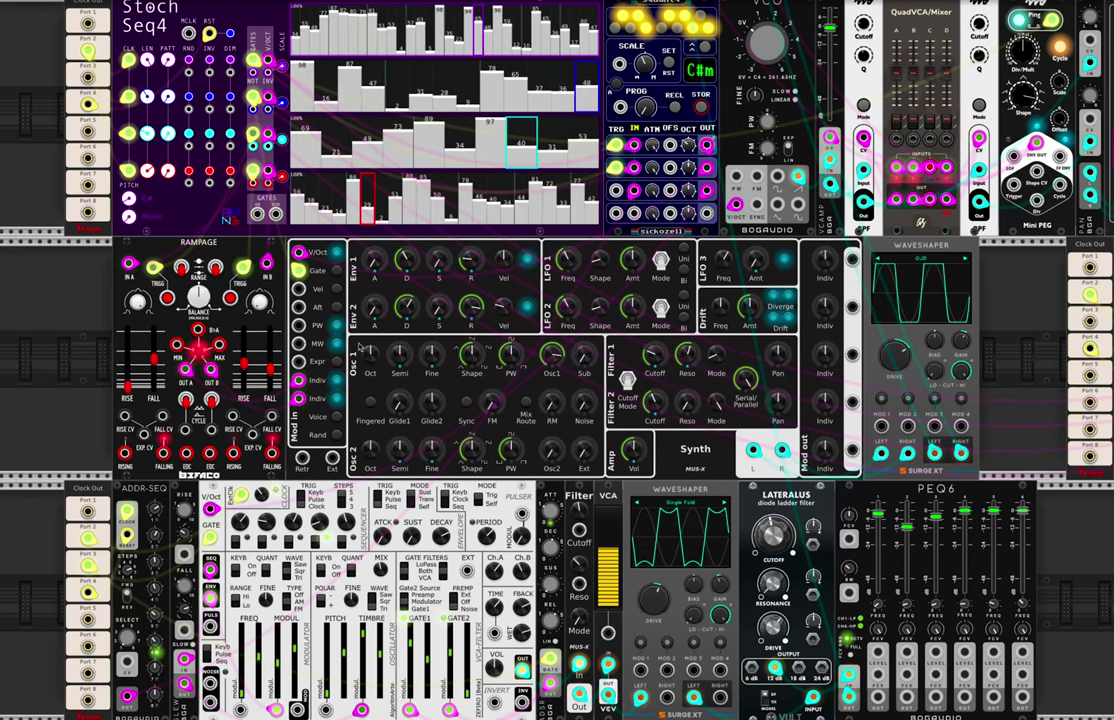
{"action": "scroll", "coordinate": [652, 360], "scroll_direction": "up", "scroll_amount": 3}
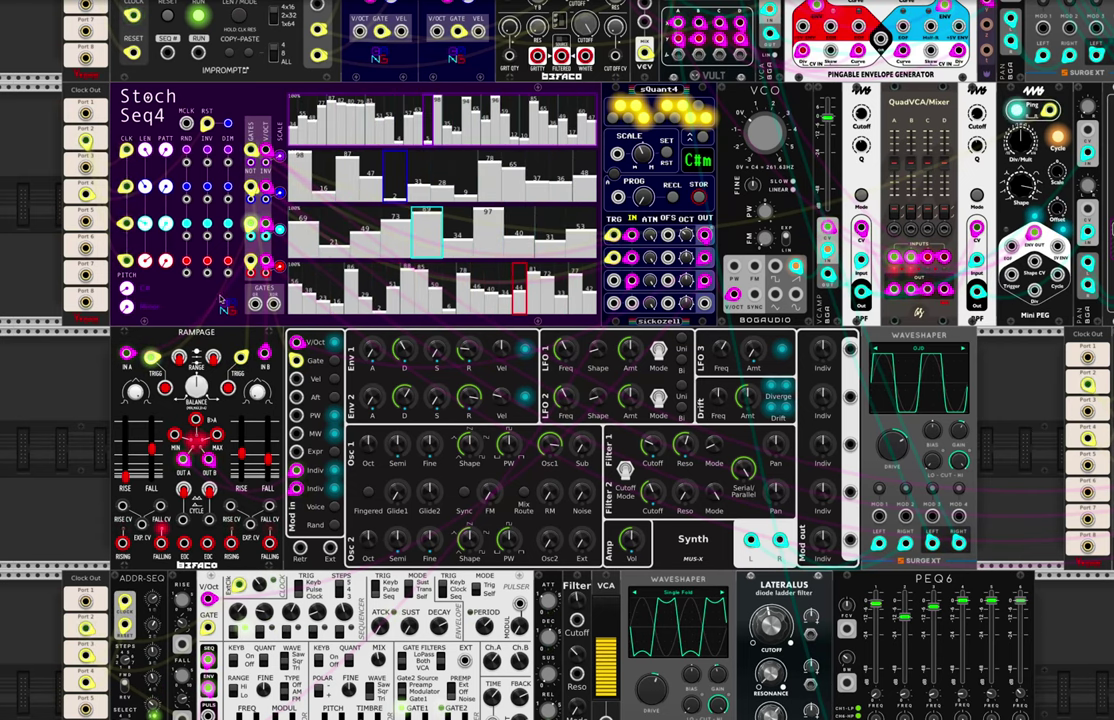
{"action": "scroll", "coordinate": [589, 377], "scroll_direction": "down", "scroll_amount": 2}
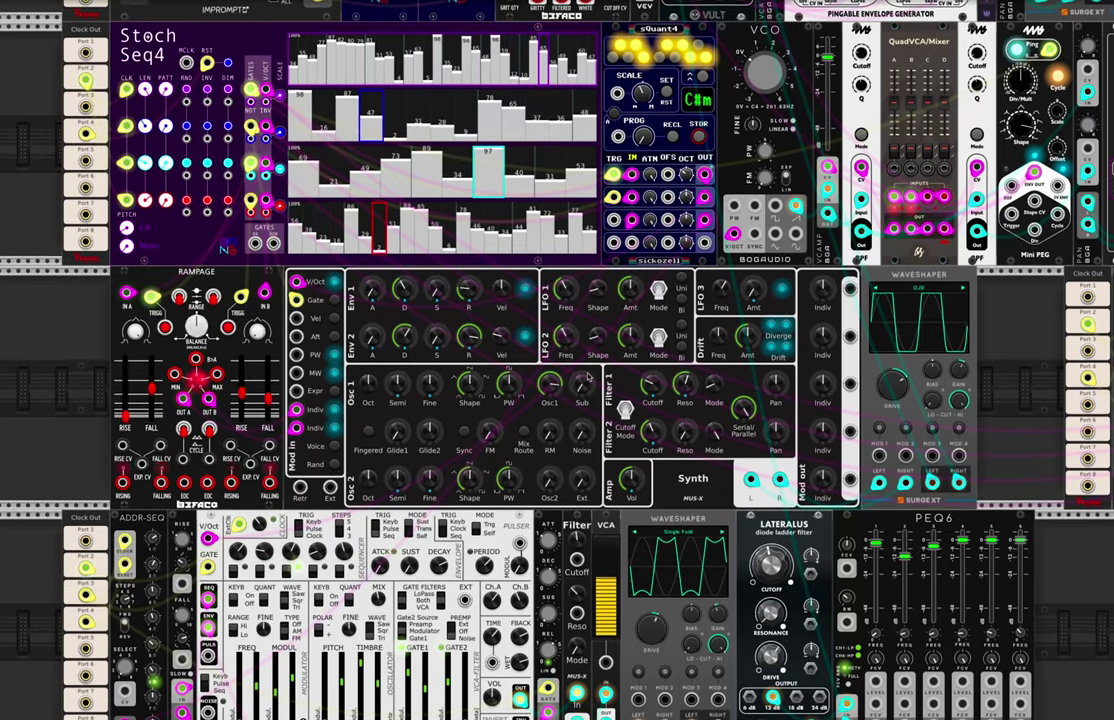
{"action": "scroll", "coordinate": [589, 375], "scroll_direction": "down", "scroll_amount": 2}
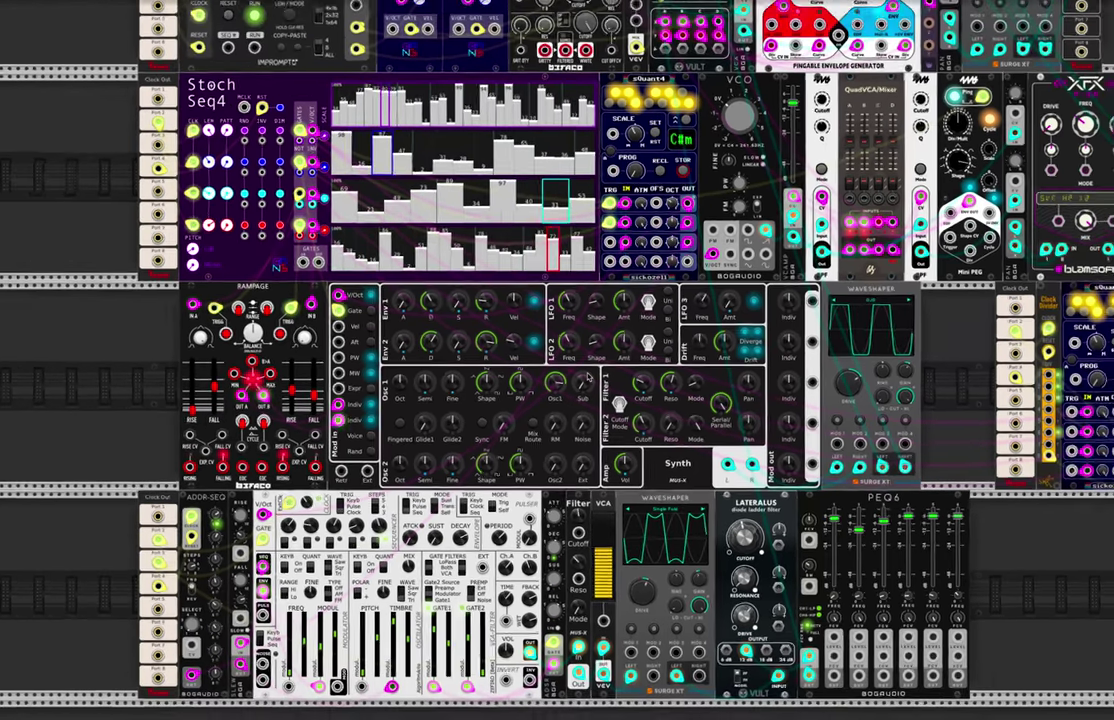
{"action": "scroll", "coordinate": [588, 378], "scroll_direction": "down", "scroll_amount": 2}
{"action": "scroll", "coordinate": [588, 378], "scroll_direction": "down", "scroll_amount": 1}
{"action": "scroll", "coordinate": [589, 378], "scroll_direction": "down", "scroll_amount": 1}
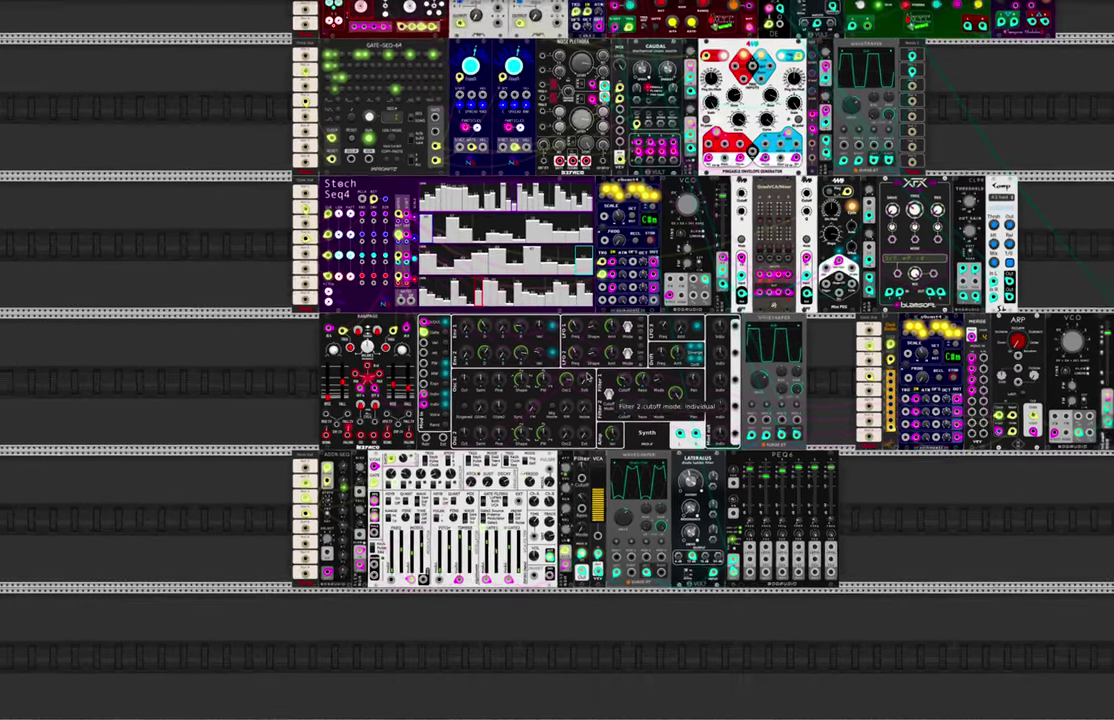
{"action": "scroll", "coordinate": [588, 377], "scroll_direction": "up", "scroll_amount": 4}
{"action": "scroll", "coordinate": [588, 377], "scroll_direction": "up", "scroll_amount": 3}
{"action": "scroll", "coordinate": [588, 377], "scroll_direction": "up", "scroll_amount": 4}
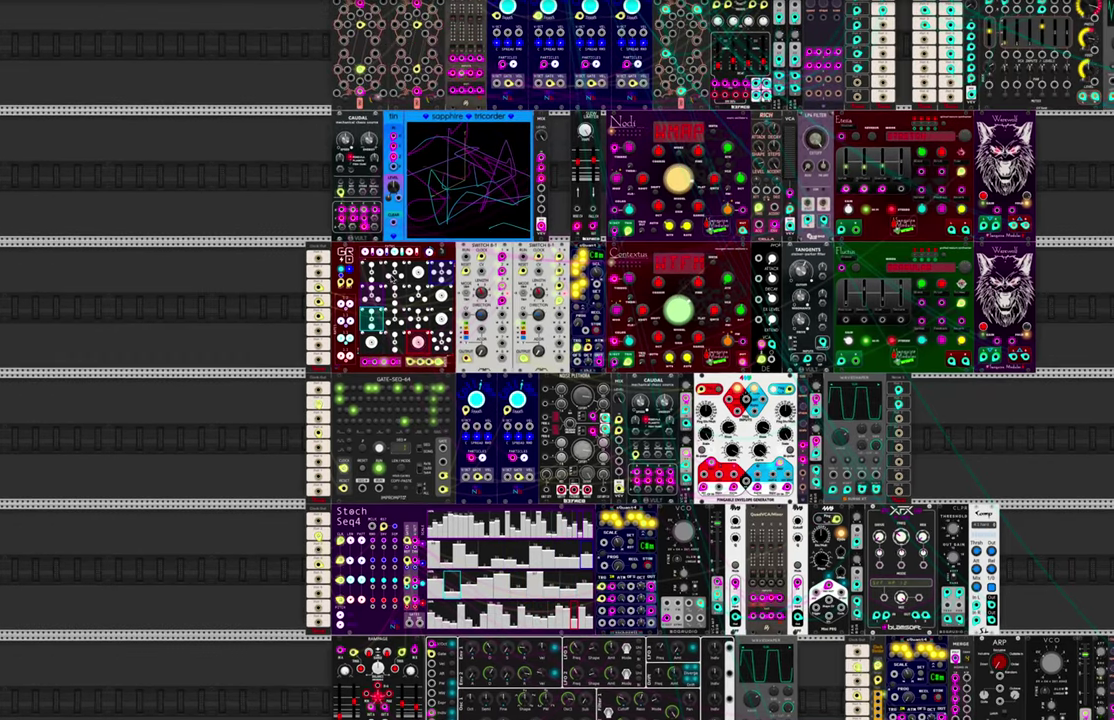
{"action": "scroll", "coordinate": [387, 277], "scroll_direction": "up", "scroll_amount": 3}
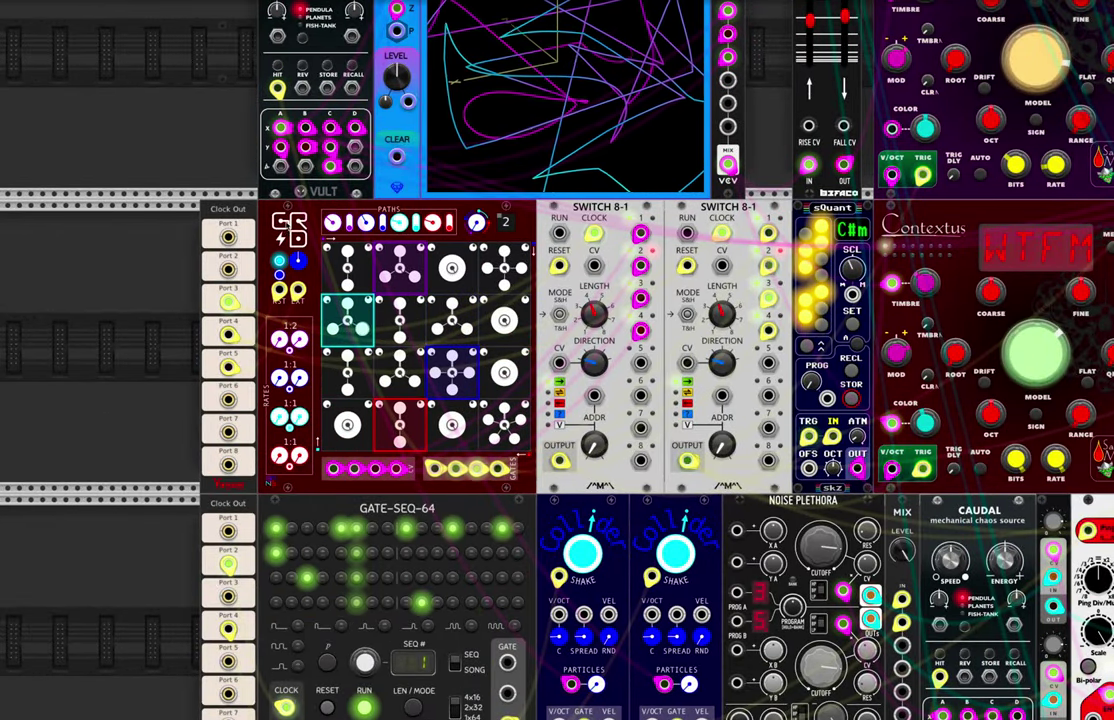
{"action": "scroll", "coordinate": [465, 367], "scroll_direction": "down", "scroll_amount": 1}
{"action": "scroll", "coordinate": [465, 367], "scroll_direction": "down", "scroll_amount": 2}
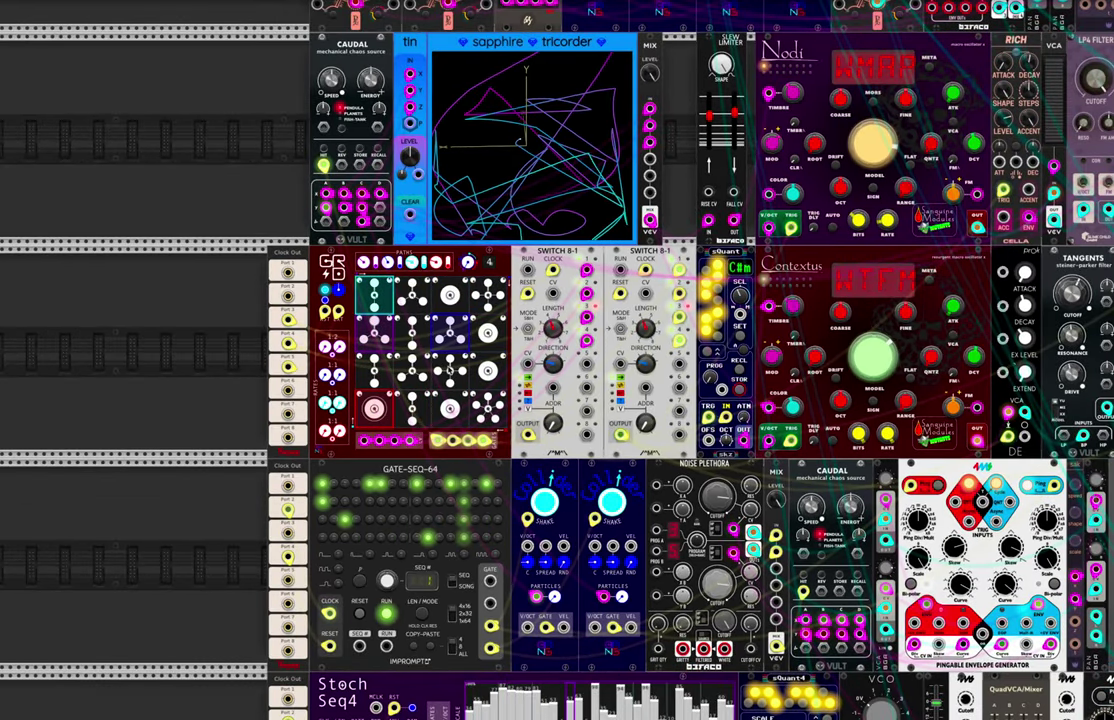
{"action": "scroll", "coordinate": [449, 369], "scroll_direction": "up", "scroll_amount": 1}
{"action": "scroll", "coordinate": [449, 369], "scroll_direction": "up", "scroll_amount": 2}
{"action": "scroll", "coordinate": [449, 369], "scroll_direction": "up", "scroll_amount": 2}
{"action": "scroll", "coordinate": [449, 369], "scroll_direction": "up", "scroll_amount": 3}
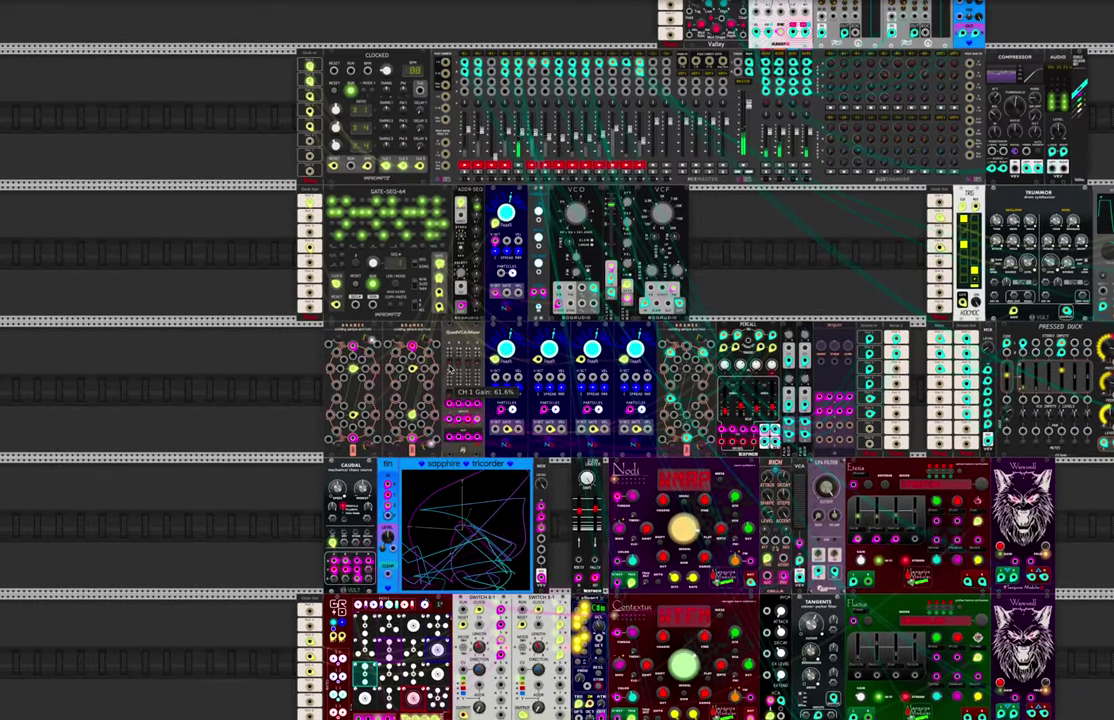
{"action": "scroll", "coordinate": [449, 369], "scroll_direction": "up", "scroll_amount": 1}
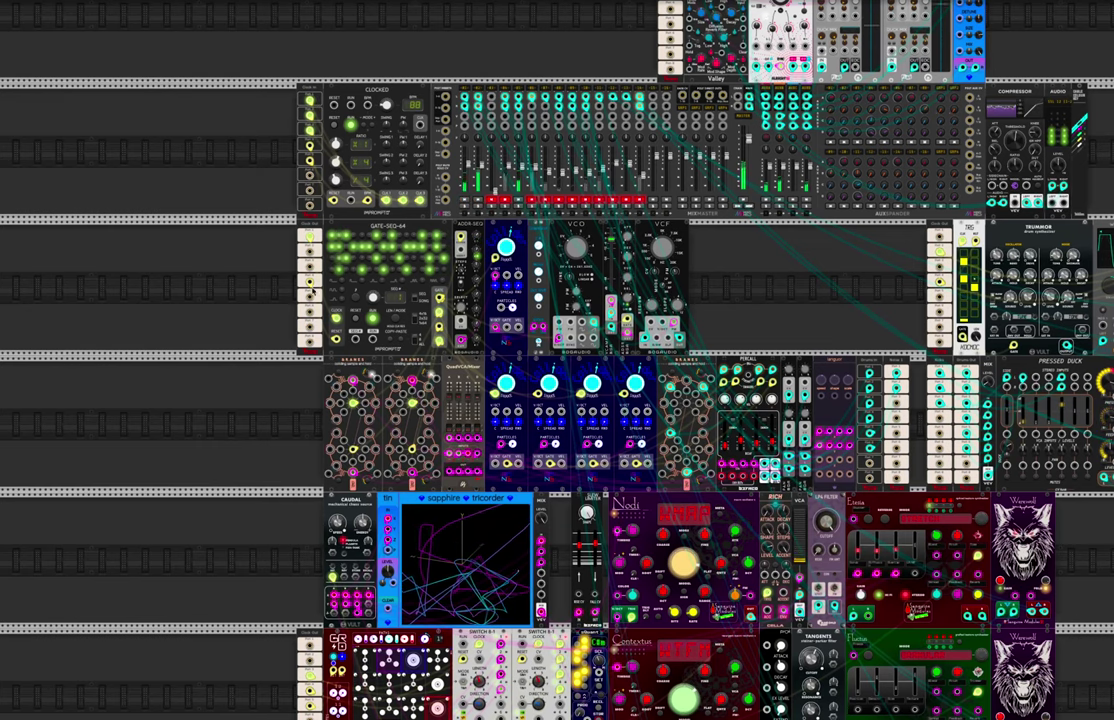
{"action": "scroll", "coordinate": [258, 458], "scroll_direction": "down", "scroll_amount": 1}
{"action": "scroll", "coordinate": [259, 462], "scroll_direction": "down", "scroll_amount": 1}
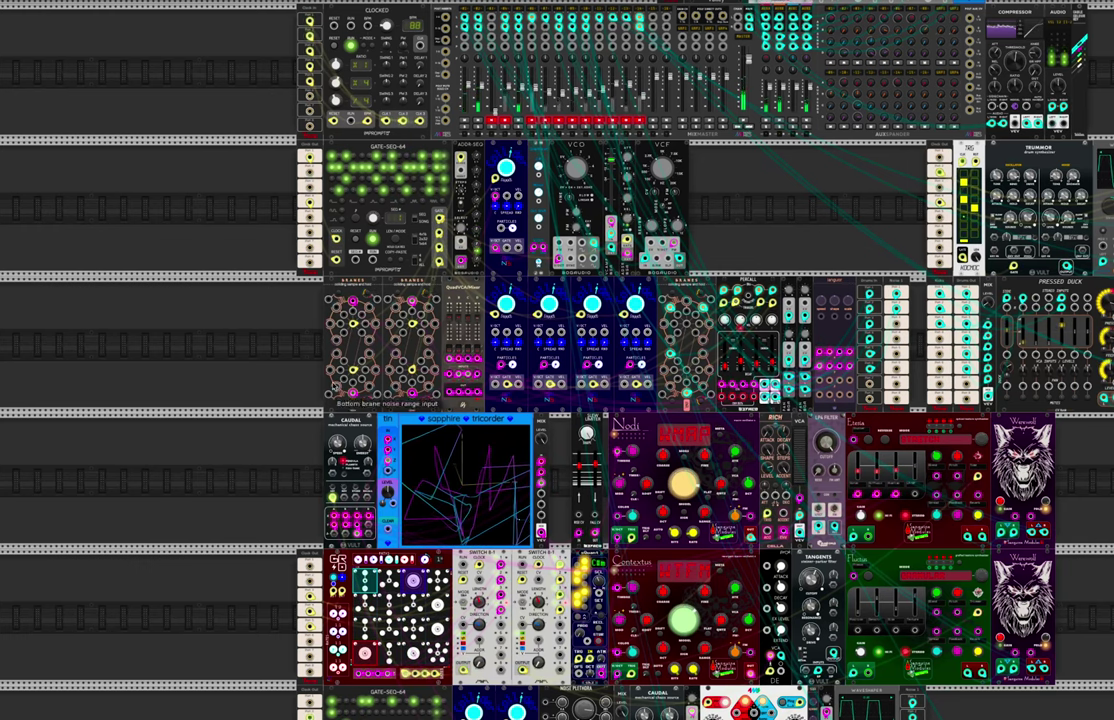
{"action": "mouse_move", "coordinate": [506, 204]}
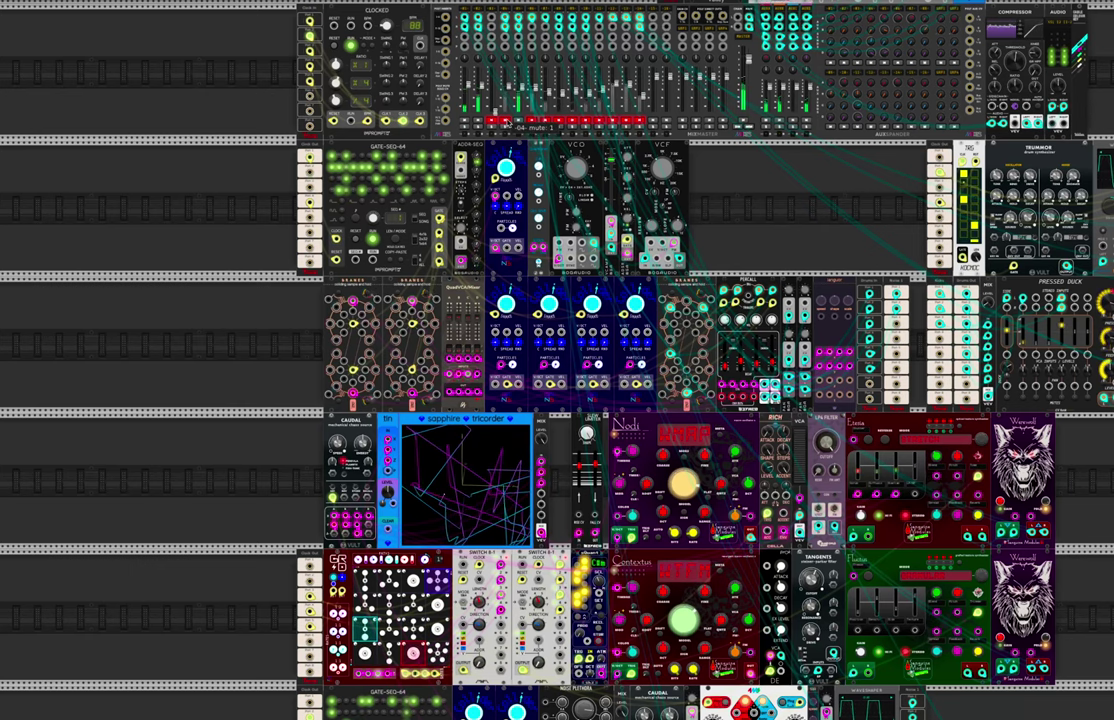
{"action": "left_click", "coordinate": [507, 121]}
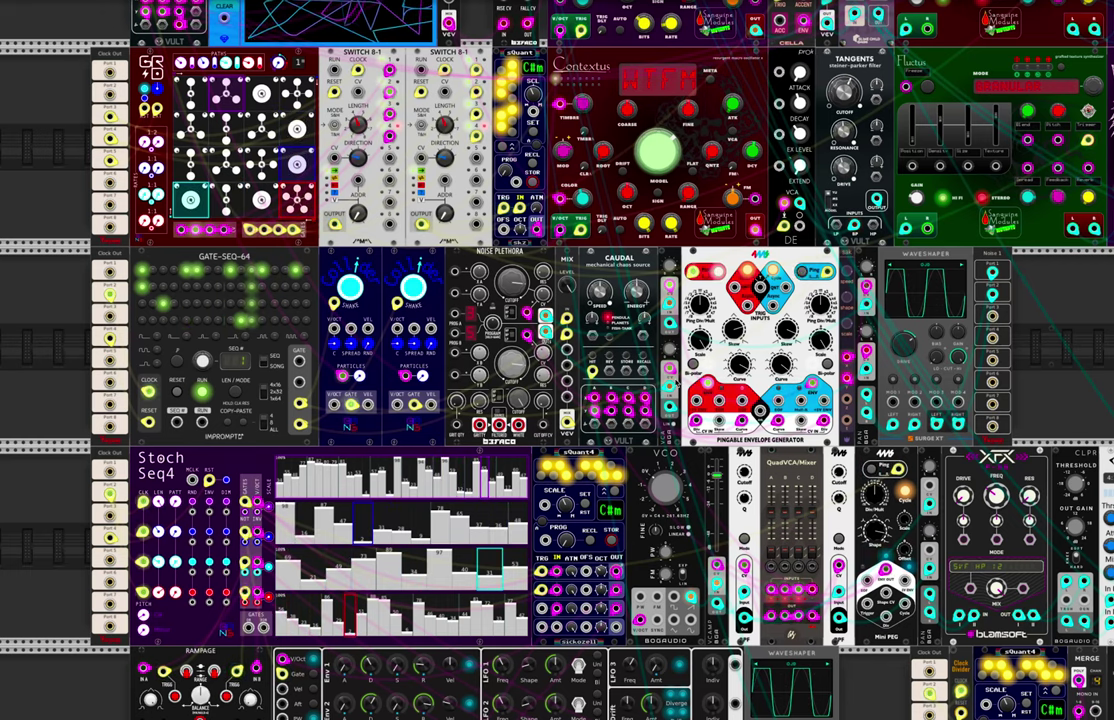
{"action": "scroll", "coordinate": [652, 372], "scroll_direction": "down", "scroll_amount": 2}
{"action": "scroll", "coordinate": [652, 372], "scroll_direction": "down", "scroll_amount": 2}
{"action": "scroll", "coordinate": [652, 372], "scroll_direction": "down", "scroll_amount": 2}
{"action": "scroll", "coordinate": [675, 385], "scroll_direction": "up", "scroll_amount": 3}
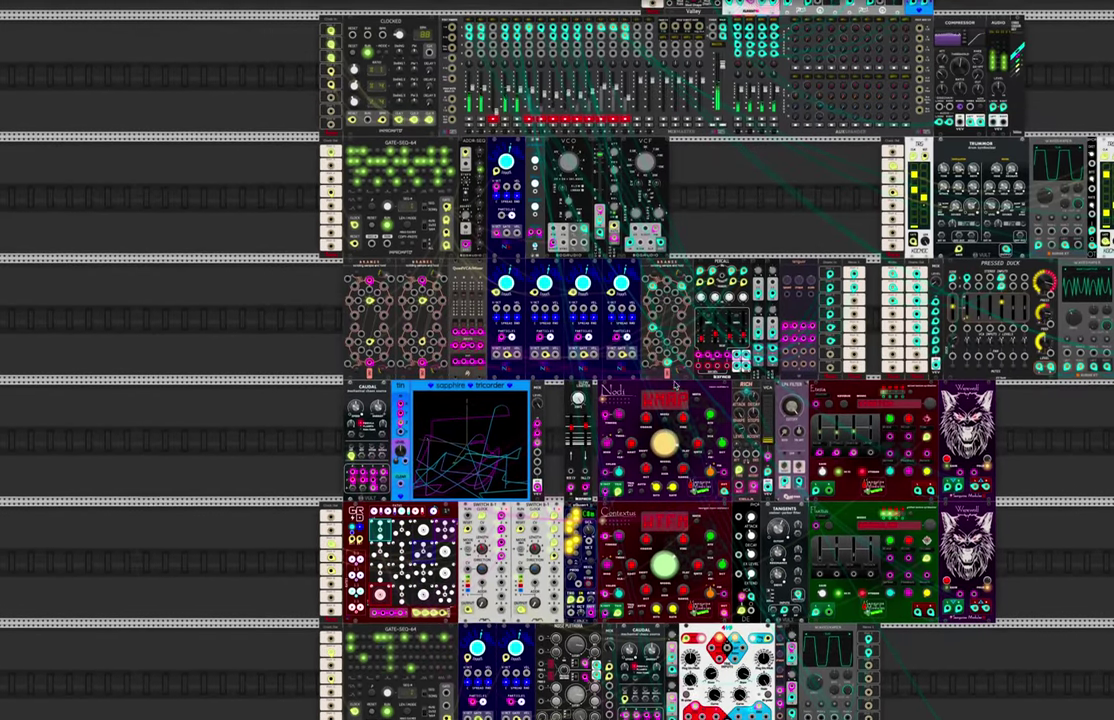
{"action": "scroll", "coordinate": [675, 385], "scroll_direction": "up", "scroll_amount": 3}
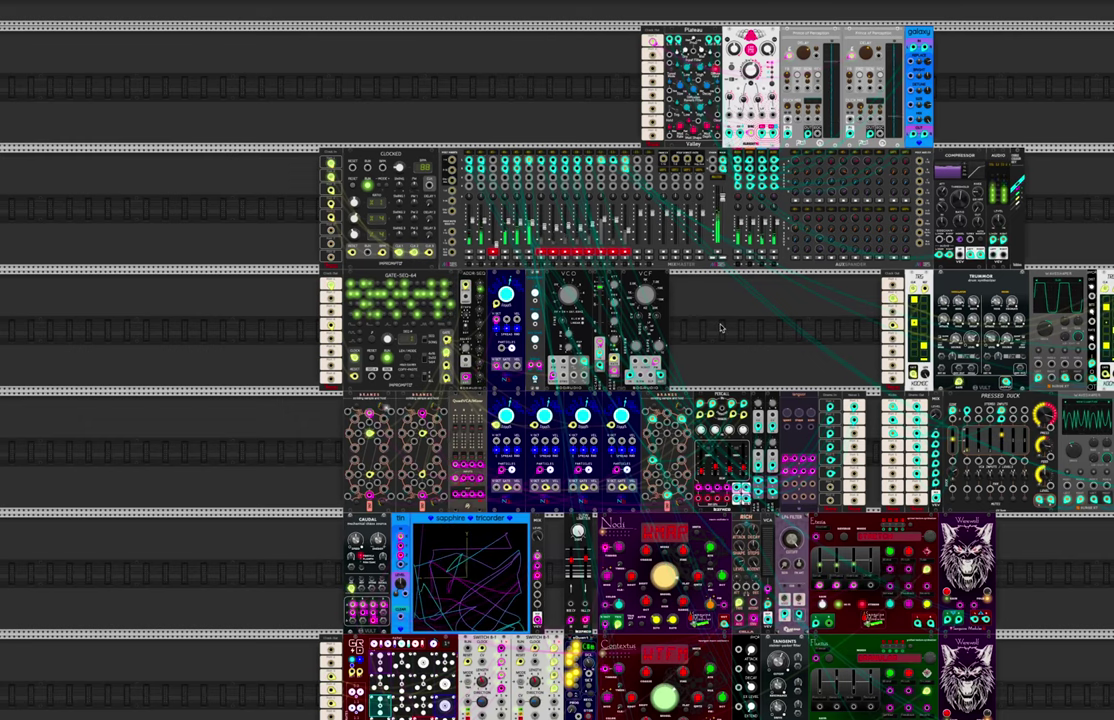
{"action": "scroll", "coordinate": [720, 328], "scroll_direction": "down", "scroll_amount": 2}
{"action": "scroll", "coordinate": [720, 328], "scroll_direction": "down", "scroll_amount": 2}
{"action": "scroll", "coordinate": [720, 328], "scroll_direction": "down", "scroll_amount": 1}
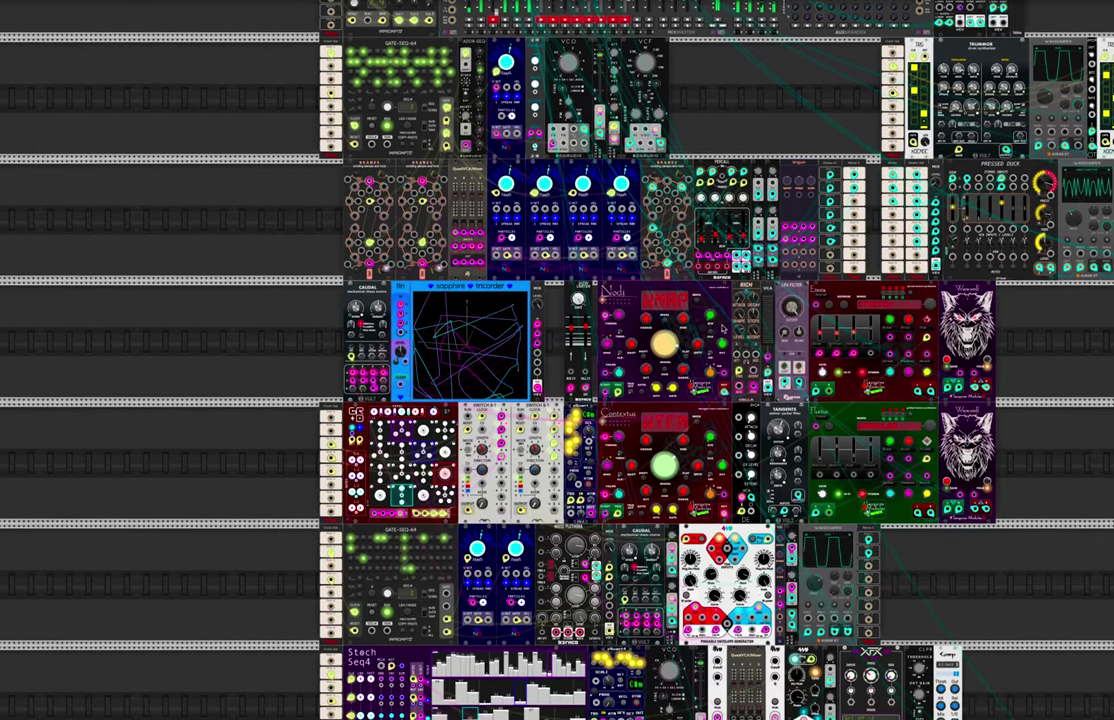
{"action": "scroll", "coordinate": [627, 283], "scroll_direction": "up", "scroll_amount": 2, "text": "ctrl"}
{"action": "scroll", "coordinate": [627, 283], "scroll_direction": "down", "scroll_amount": 3}
{"action": "scroll", "coordinate": [627, 283], "scroll_direction": "down", "scroll_amount": 3}
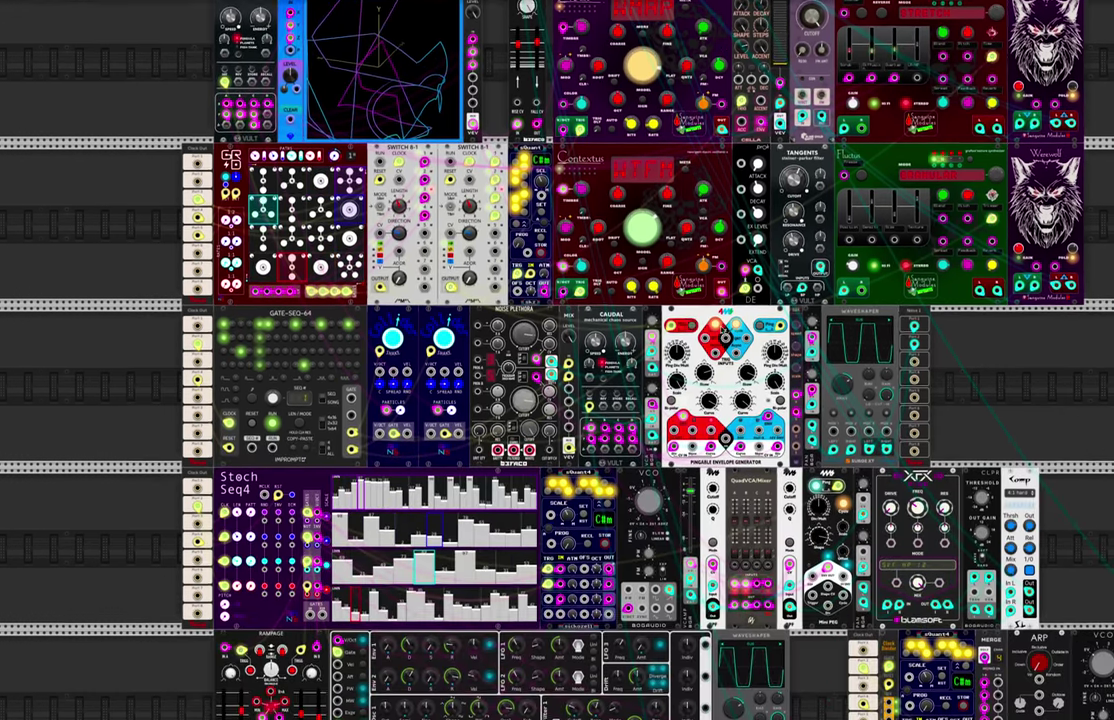
{"action": "scroll", "coordinate": [627, 283], "scroll_direction": "down", "scroll_amount": 3}
{"action": "scroll", "coordinate": [410, 580], "scroll_direction": "down", "scroll_amount": 3}
{"action": "scroll", "coordinate": [410, 580], "scroll_direction": "down", "scroll_amount": 2}
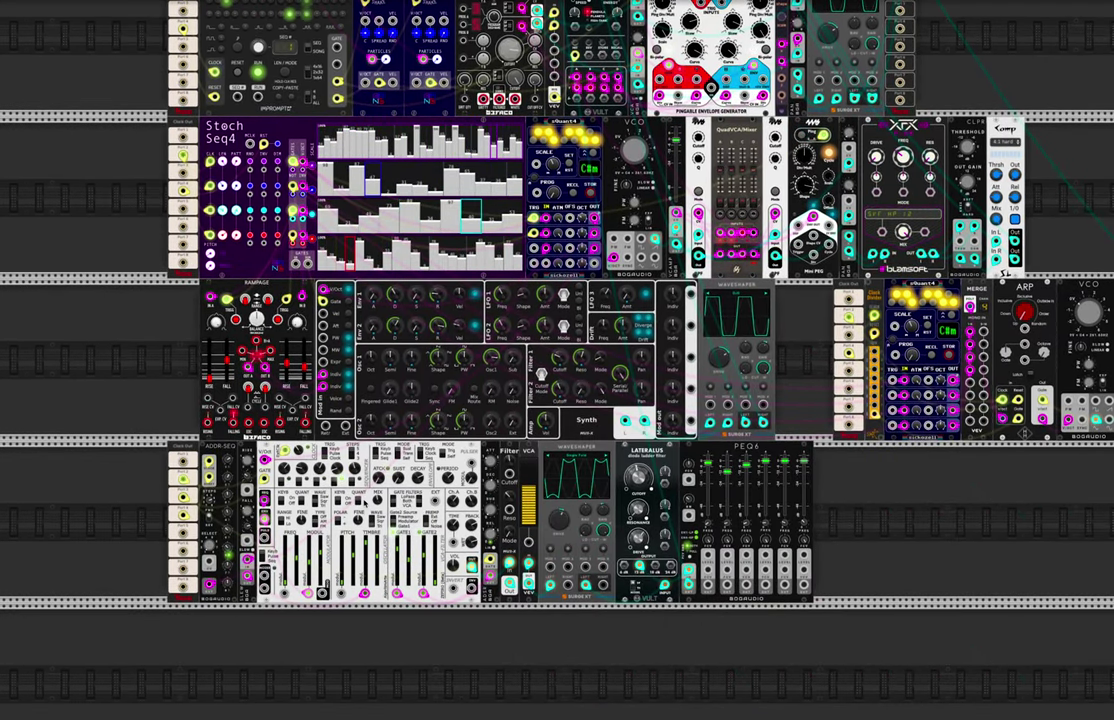
{"action": "scroll", "coordinate": [265, 547], "scroll_direction": "up", "scroll_amount": 2, "text": "ctrl"}
{"action": "scroll", "coordinate": [265, 547], "scroll_direction": "up", "scroll_amount": 2, "text": "ctrl"}
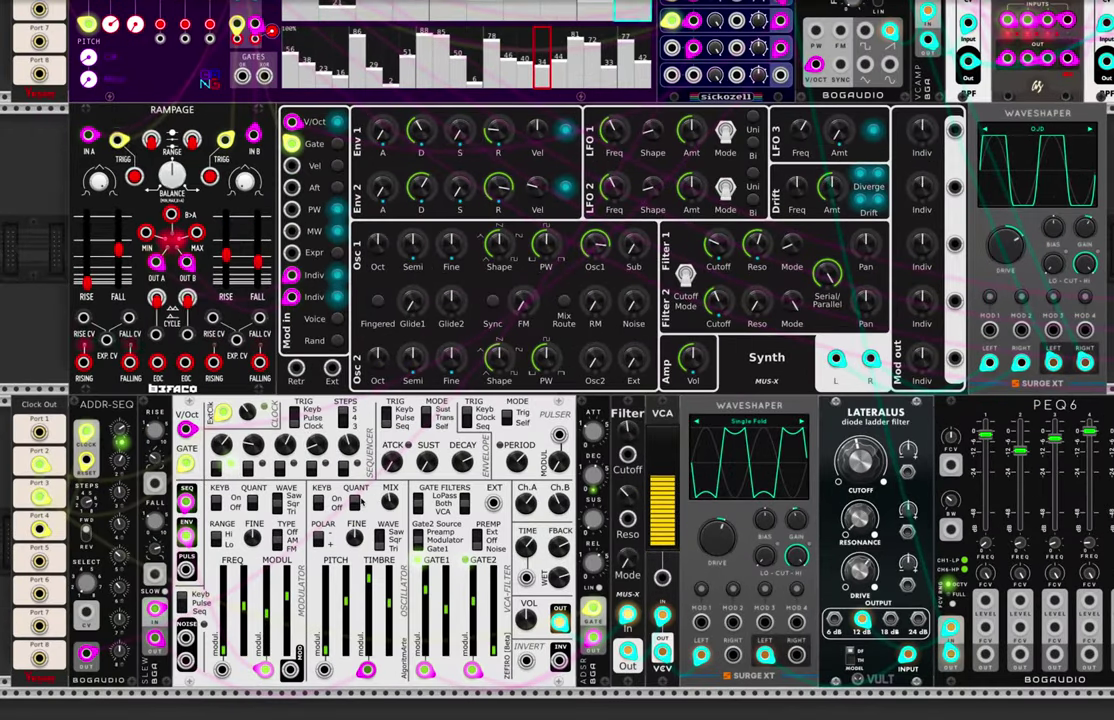
{"action": "scroll", "coordinate": [265, 547], "scroll_direction": "up", "scroll_amount": 1, "text": "ctrl"}
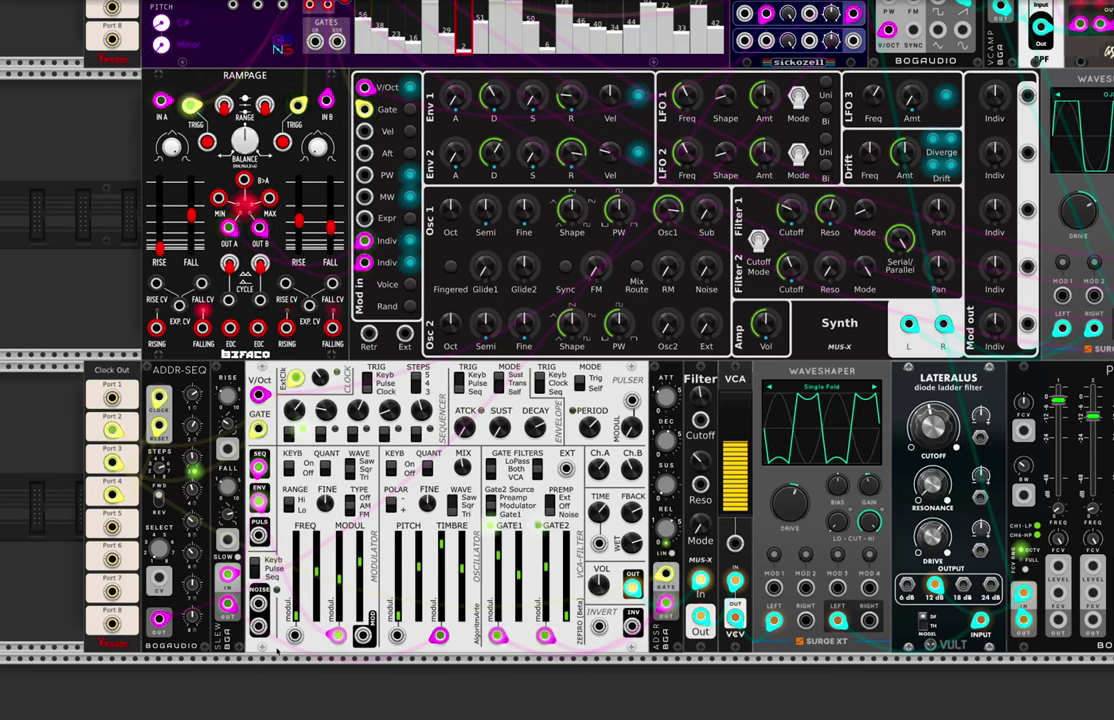
{"action": "right_click", "coordinate": [277, 651]}
{"action": "mouse_move", "coordinate": [300, 653]}
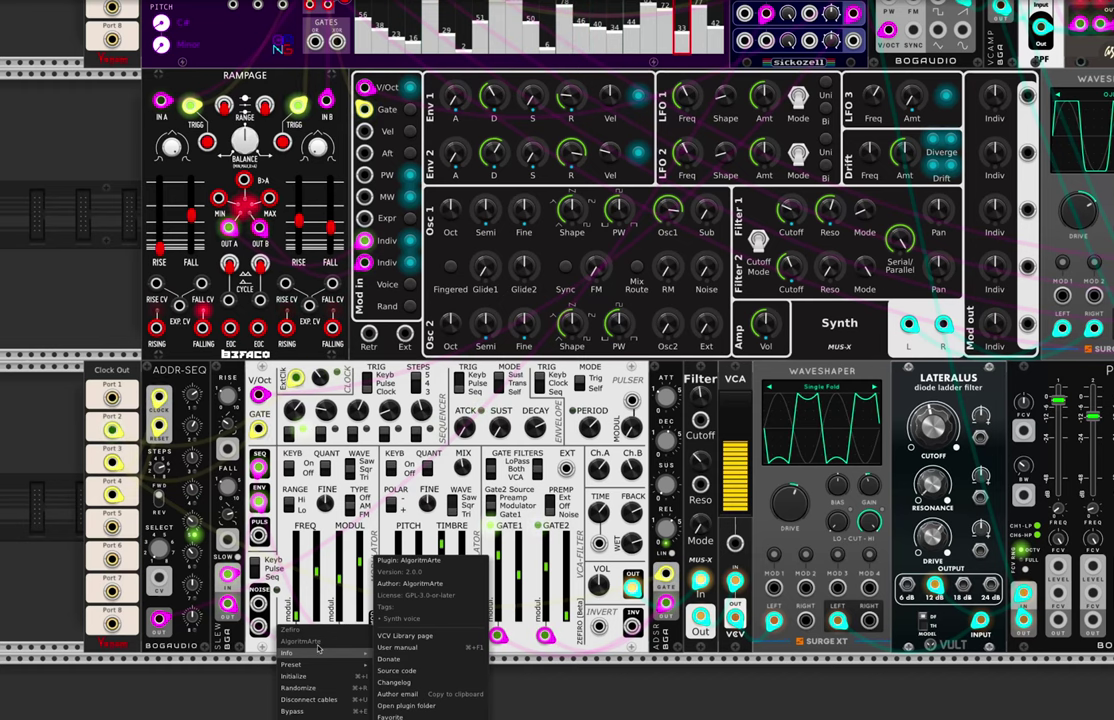
{"action": "left_click", "coordinate": [247, 683]}
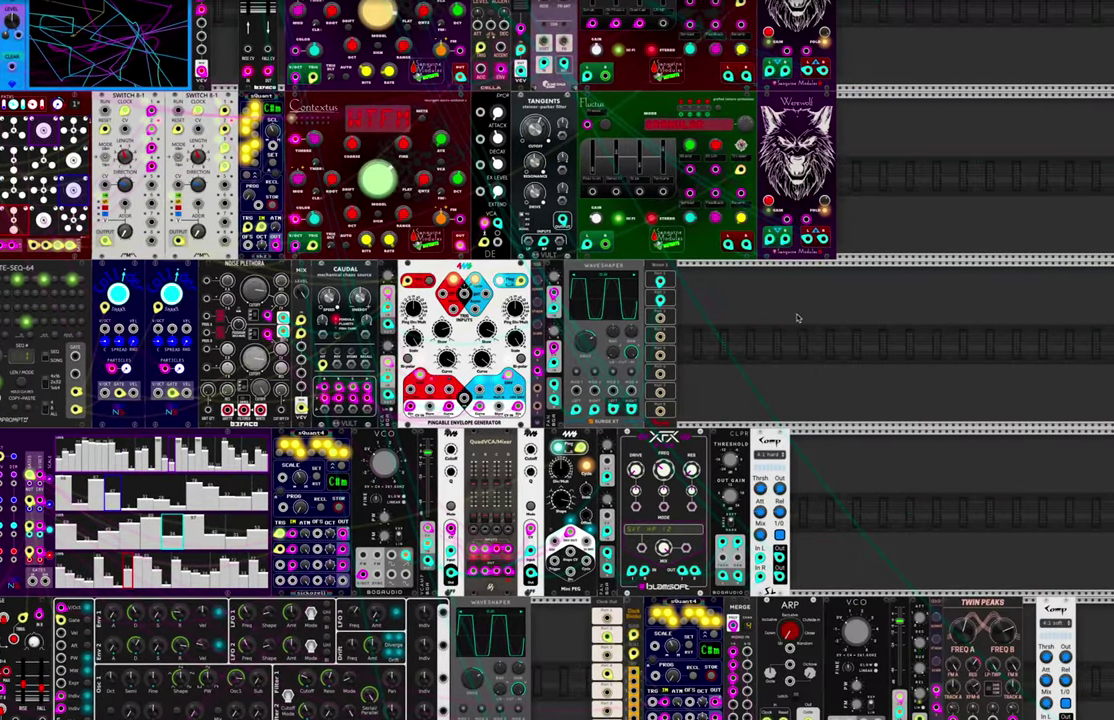
{"action": "right_click", "coordinate": [796, 318]}
{"action": "type", "text": "s"}
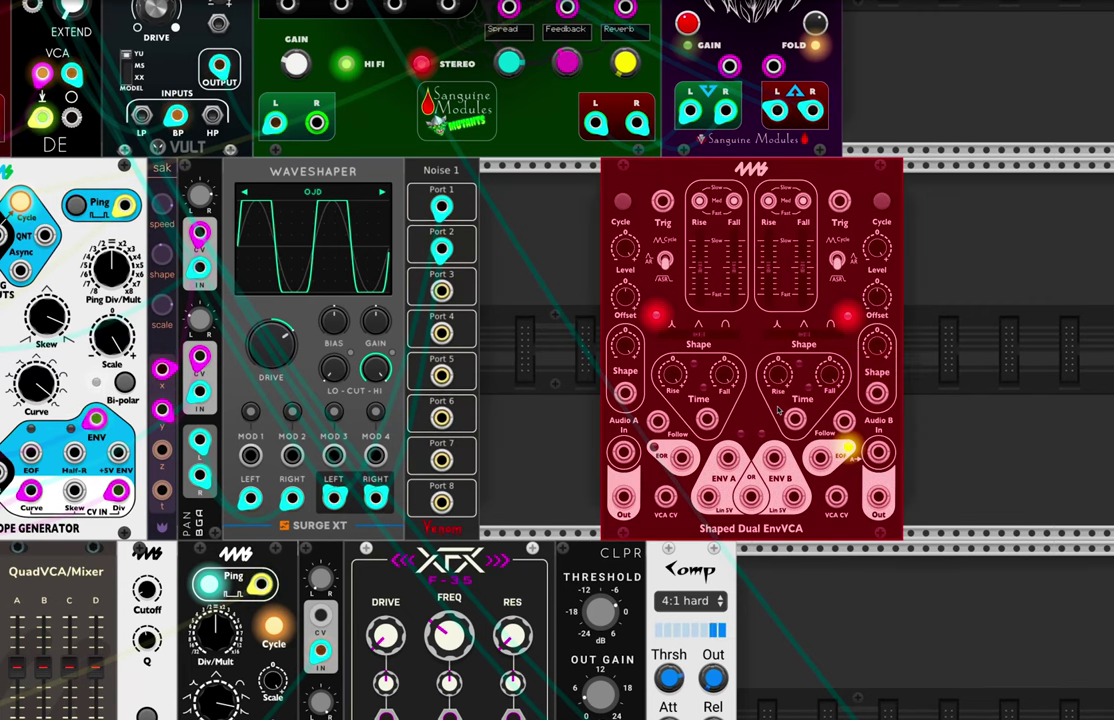
{"action": "key", "text": "Delete"}
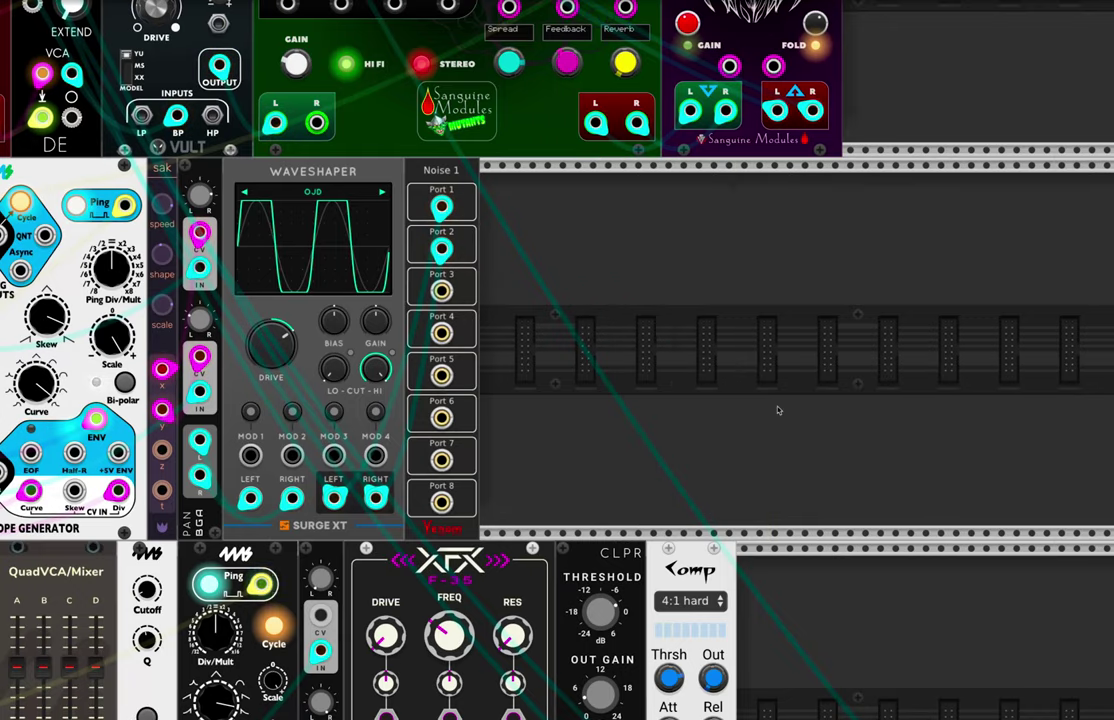
{"action": "scroll", "coordinate": [599, 363], "scroll_direction": "down", "scroll_amount": 3, "text": "ctrl"}
{"action": "scroll", "coordinate": [450, 362], "scroll_direction": "up", "scroll_amount": 3}
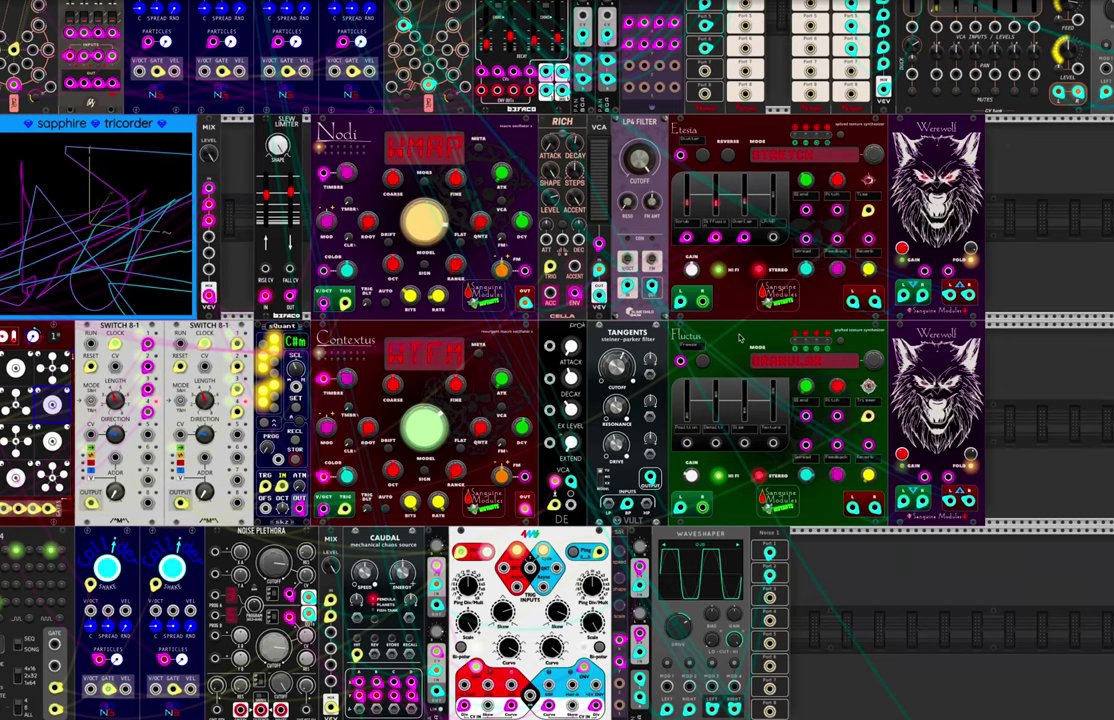
{"action": "scroll", "coordinate": [842, 336], "scroll_direction": "up", "scroll_amount": 3}
{"action": "scroll", "coordinate": [777, 334], "scroll_direction": "up", "scroll_amount": 2}
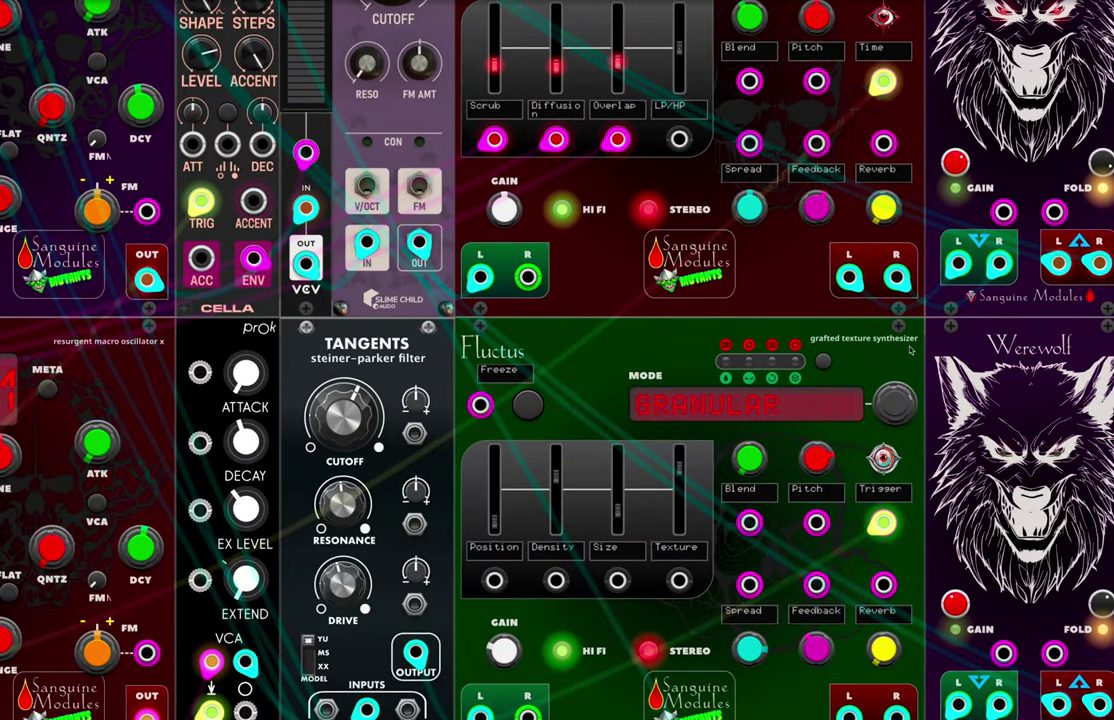
{"action": "scroll", "coordinate": [674, 287], "scroll_direction": "up", "scroll_amount": 2}
{"action": "scroll", "coordinate": [674, 287], "scroll_direction": "up", "scroll_amount": 2}
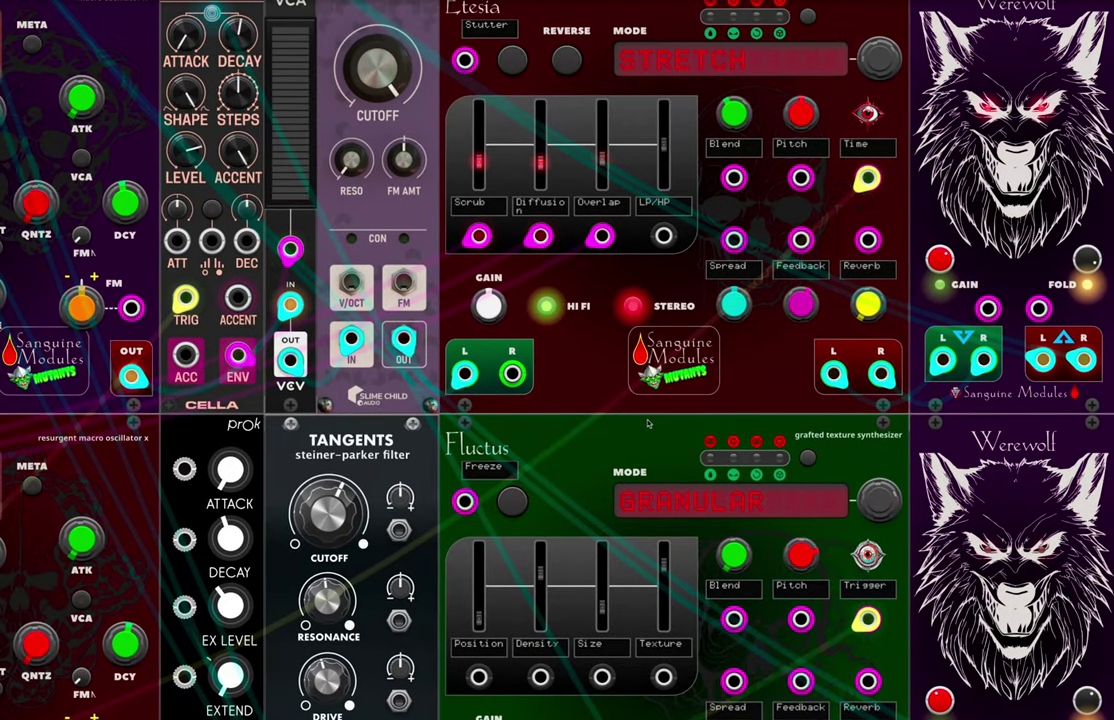
{"action": "scroll", "coordinate": [658, 418], "scroll_direction": "down", "scroll_amount": 2}
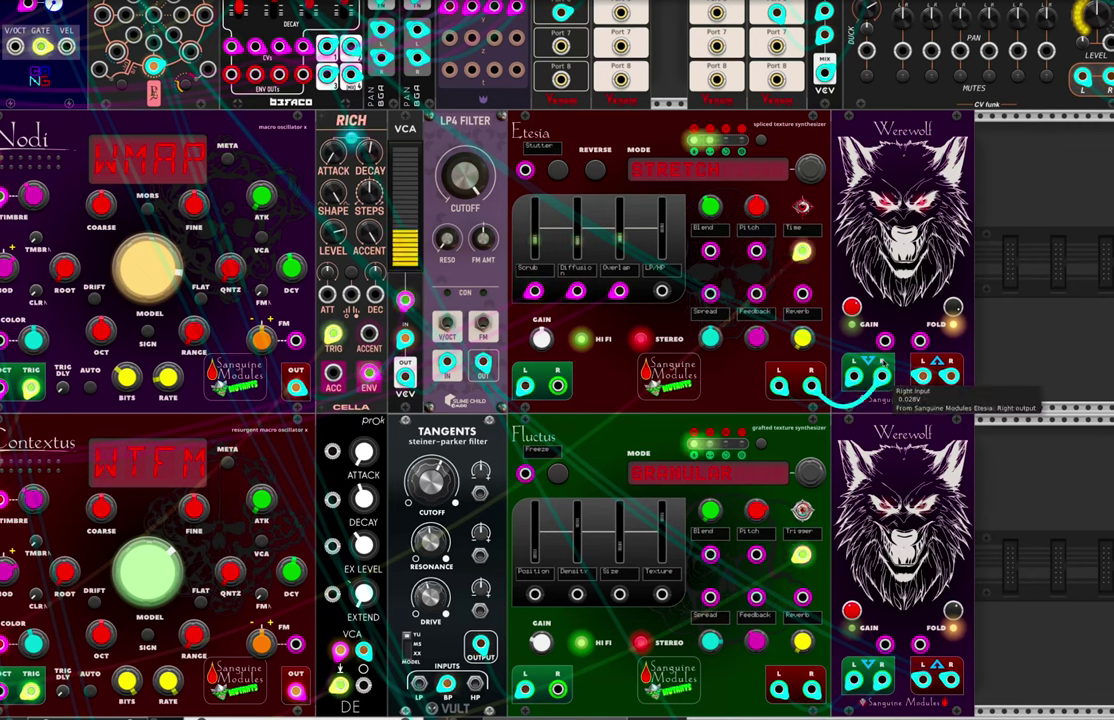
{"action": "scroll", "coordinate": [711, 316], "scroll_direction": "down", "scroll_amount": 3, "text": "ctrl"}
{"action": "scroll", "coordinate": [711, 316], "scroll_direction": "down", "scroll_amount": 1, "text": "ctrl"}
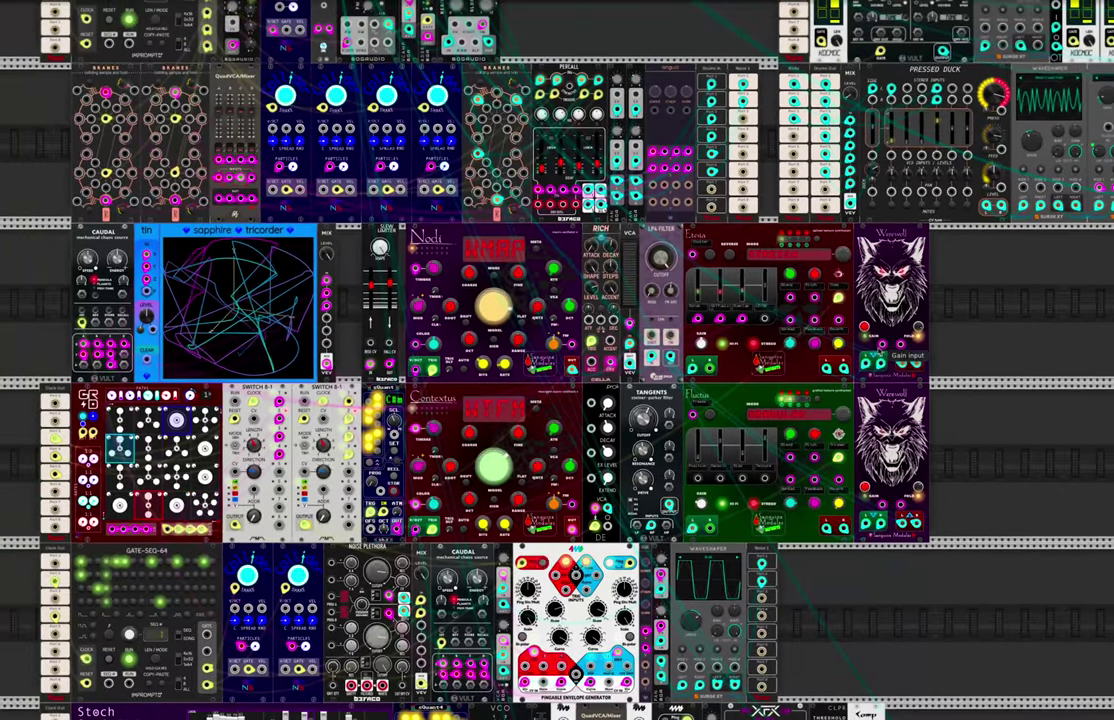
{"action": "scroll", "coordinate": [711, 316], "scroll_direction": "up", "scroll_amount": 2}
{"action": "scroll", "coordinate": [711, 316], "scroll_direction": "up", "scroll_amount": 3}
{"action": "scroll", "coordinate": [600, 285], "scroll_direction": "up", "scroll_amount": 2}
{"action": "scroll", "coordinate": [522, 245], "scroll_direction": "up", "scroll_amount": 2}
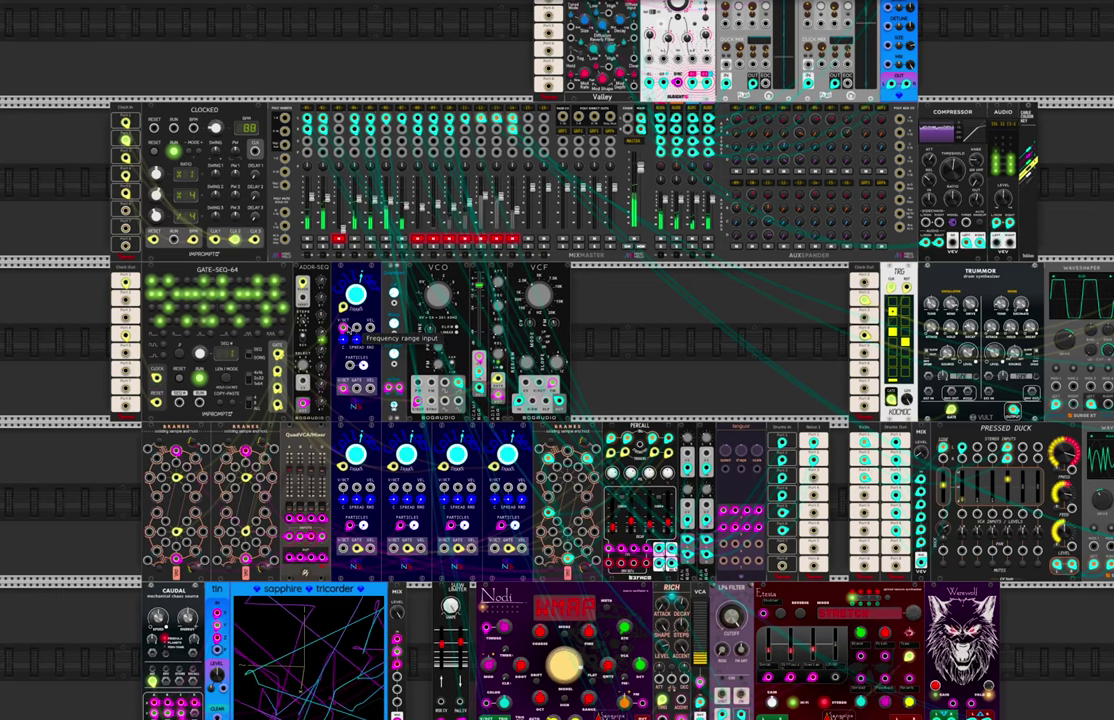
Turn off the red mute button on MixMaster channel 9.
{"action": "mouse_move", "coordinate": [438, 296]}
{"action": "scroll", "coordinate": [430, 309], "scroll_direction": "up", "scroll_amount": 5}
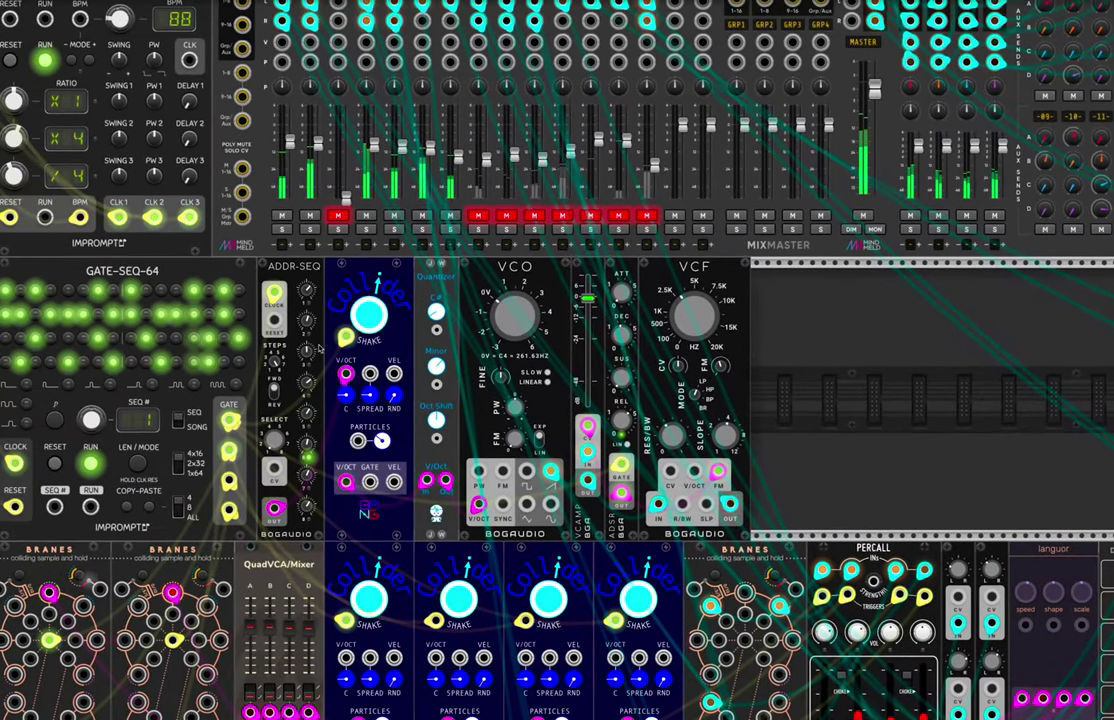
{"action": "scroll", "coordinate": [362, 389], "scroll_direction": "down", "scroll_amount": 2}
{"action": "scroll", "coordinate": [337, 367], "scroll_direction": "down", "scroll_amount": 1}
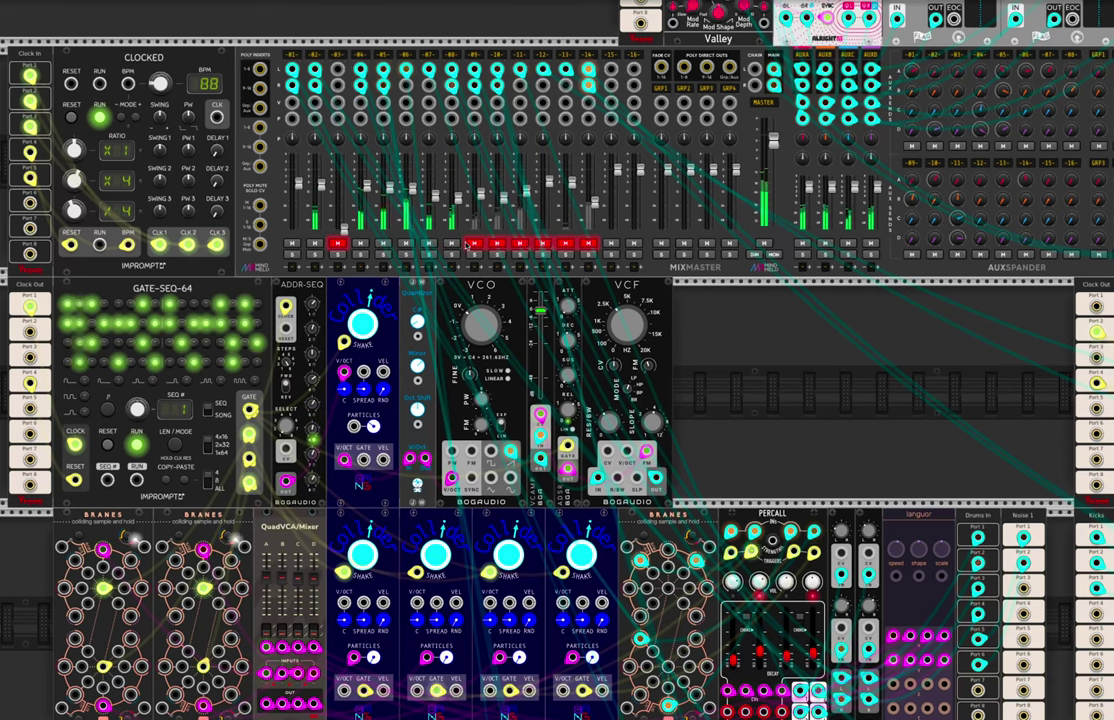
{"action": "left_click", "coordinate": [474, 244]}
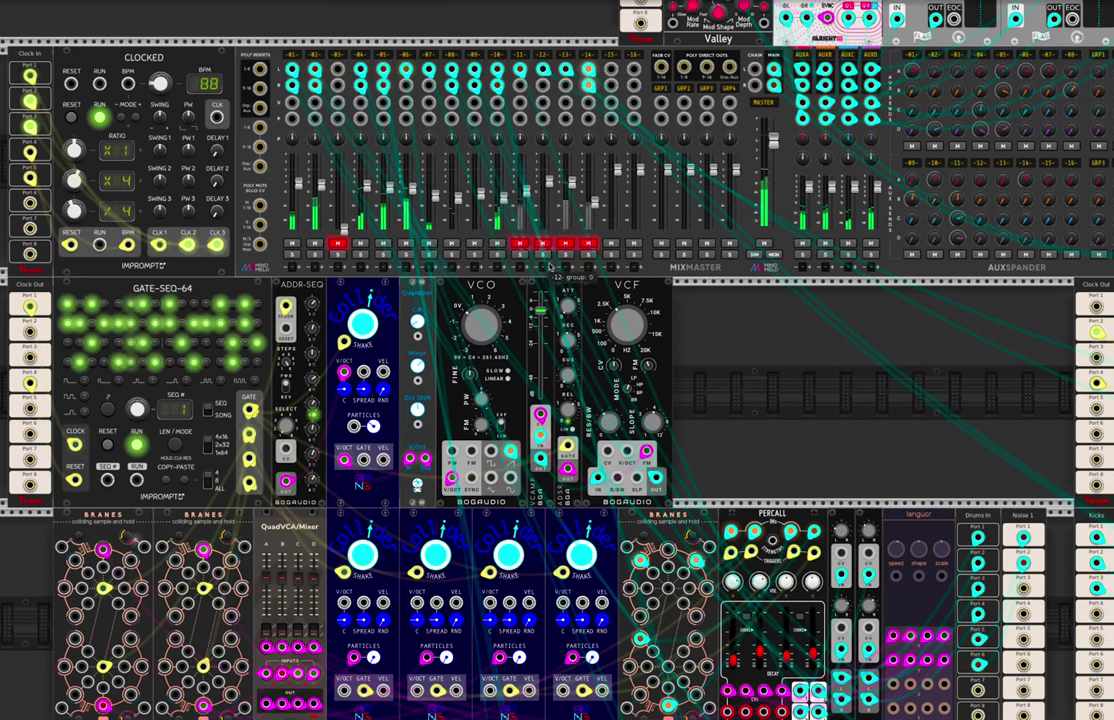
Scroll around the rack to look over the rest of the patch.
{"action": "scroll", "coordinate": [629, 303], "scroll_direction": "right", "scroll_amount": 3}
{"action": "scroll", "coordinate": [629, 303], "scroll_direction": "down", "scroll_amount": 1}
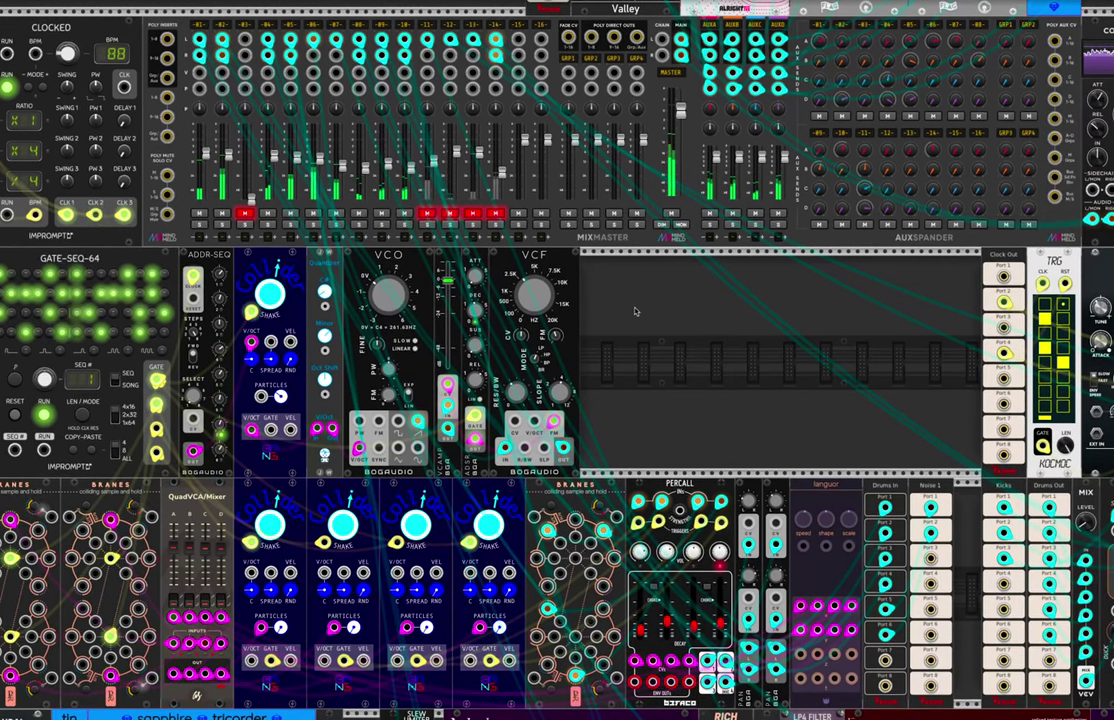
{"action": "scroll", "coordinate": [634, 311], "scroll_direction": "down", "scroll_amount": 2}
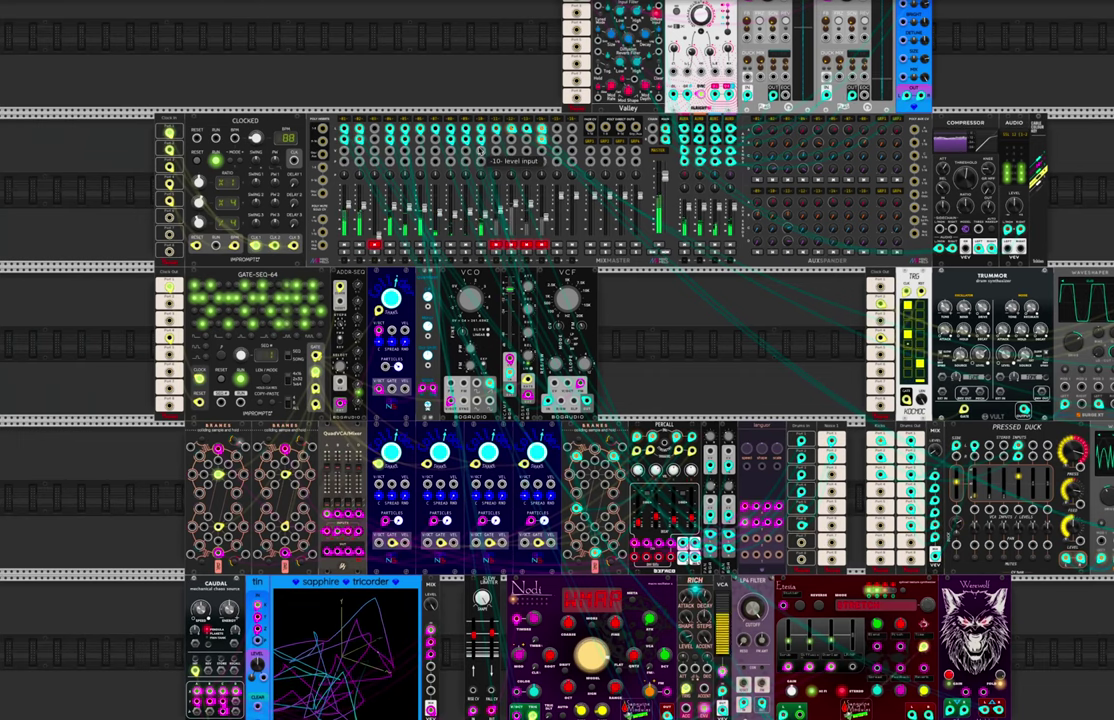
{"action": "scroll", "coordinate": [480, 147], "scroll_direction": "down", "scroll_amount": 5}
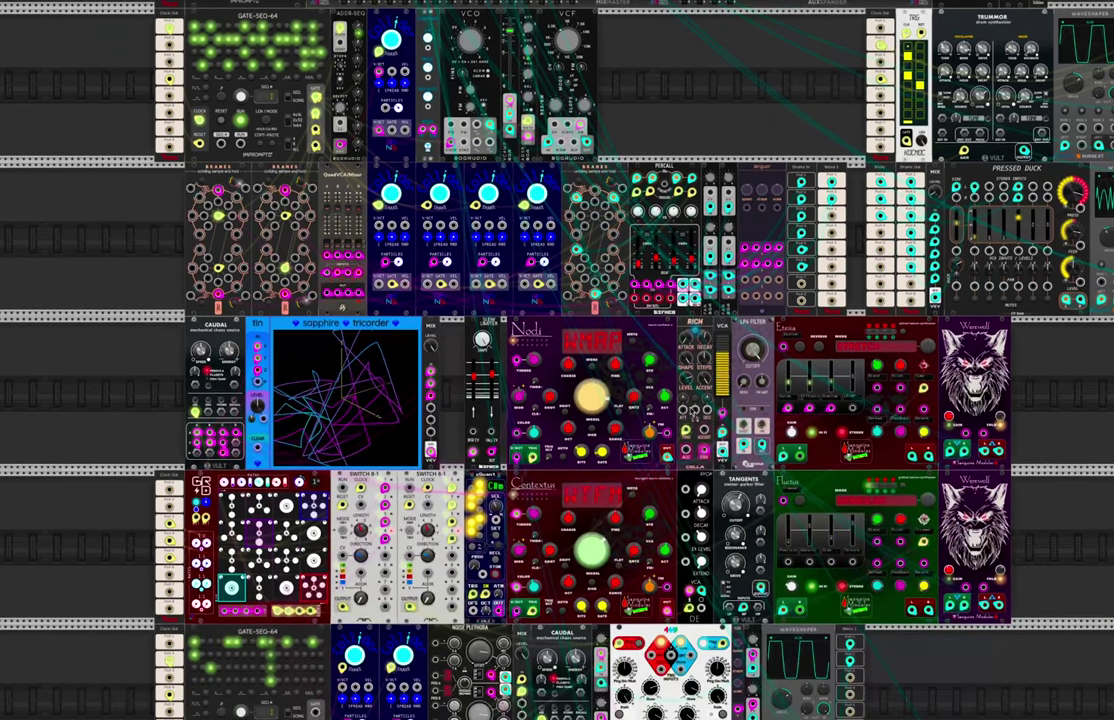
{"action": "scroll", "coordinate": [557, 360], "scroll_direction": "down", "scroll_amount": 3}
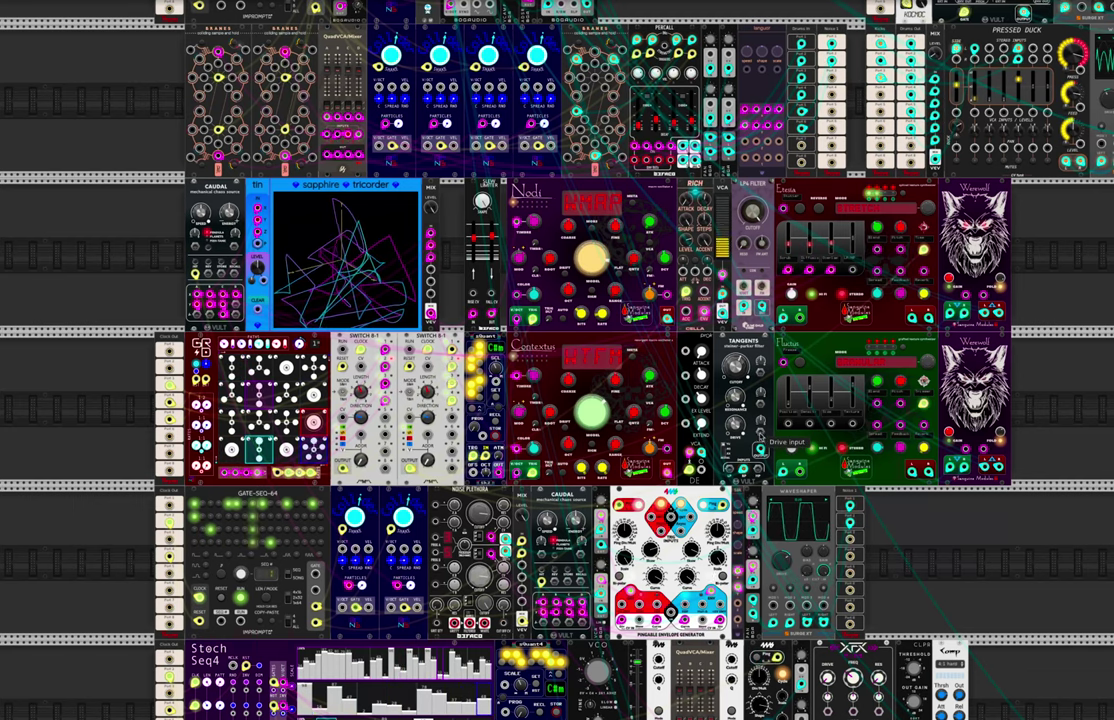
{"action": "scroll", "coordinate": [557, 360], "scroll_direction": "up", "scroll_amount": 5}
{"action": "scroll", "coordinate": [557, 360], "scroll_direction": "up", "scroll_amount": 3}
{"action": "scroll", "coordinate": [665, 415], "scroll_direction": "up", "scroll_amount": 4}
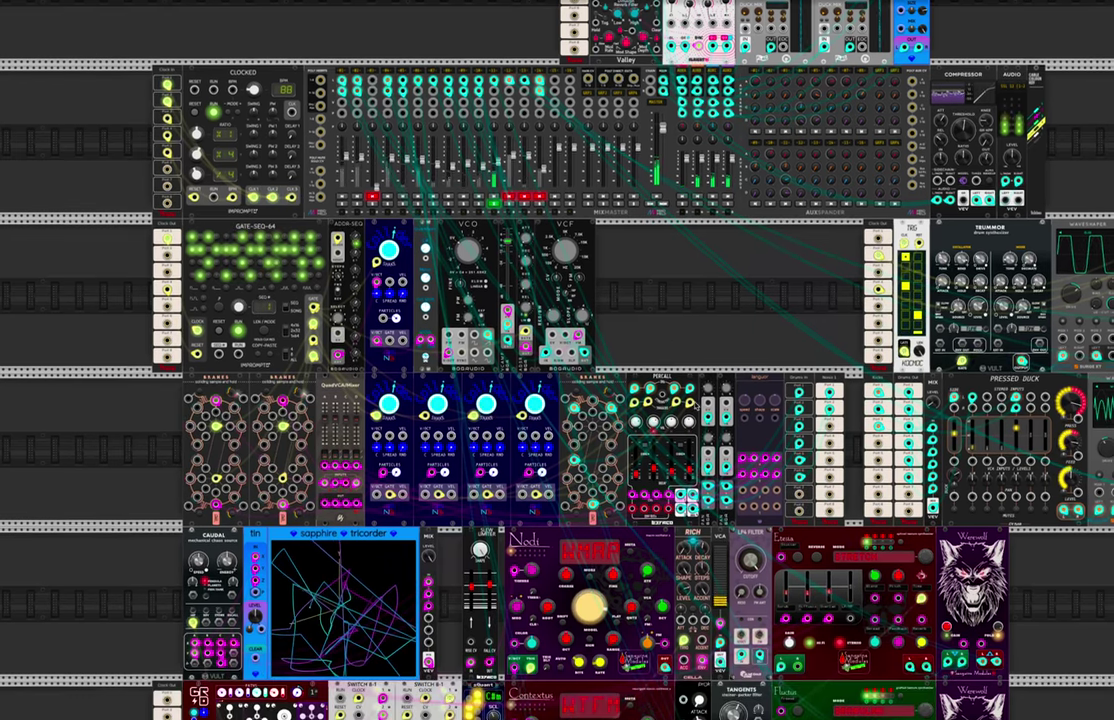
{"action": "scroll", "coordinate": [495, 266], "scroll_direction": "down", "scroll_amount": 10}
{"action": "scroll", "coordinate": [797, 465], "scroll_direction": "down", "scroll_amount": 2}
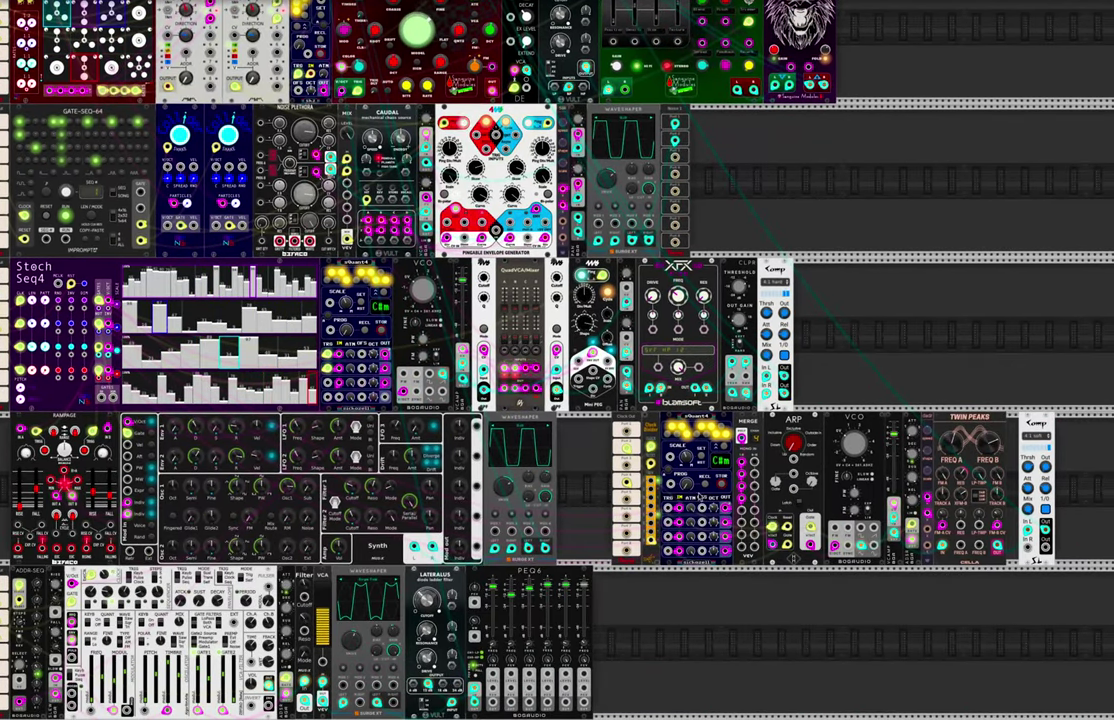
{"action": "scroll", "coordinate": [797, 465], "scroll_direction": "up", "scroll_amount": 3}
{"action": "scroll", "coordinate": [797, 465], "scroll_direction": "up", "scroll_amount": 2}
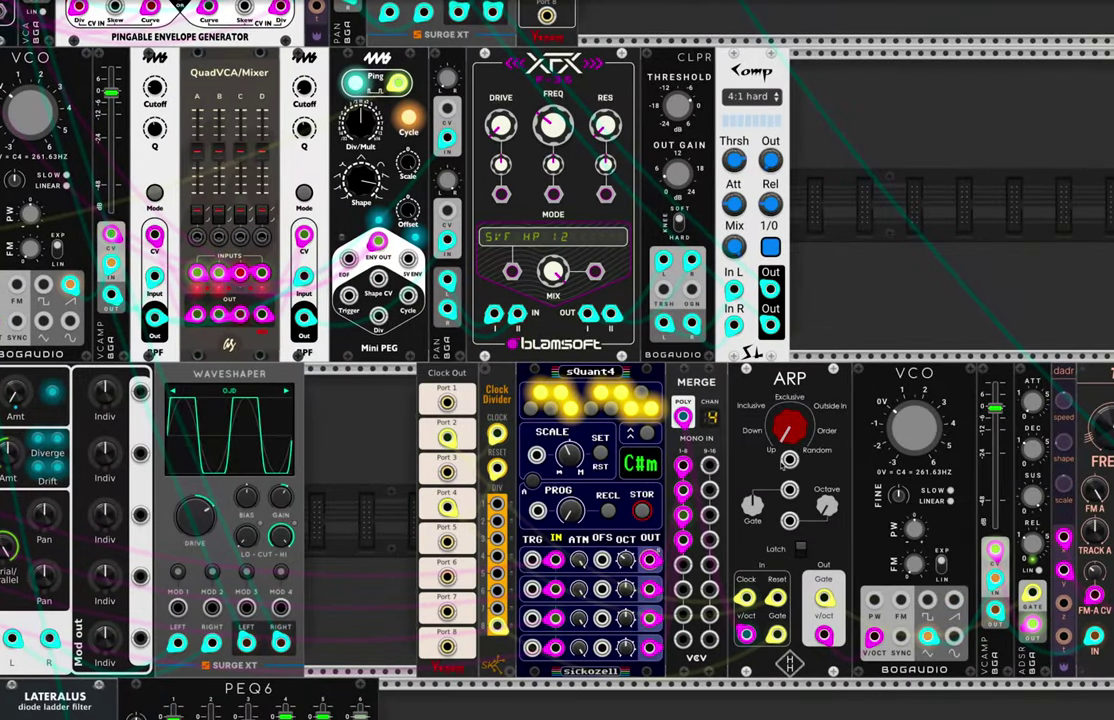
{"action": "scroll", "coordinate": [797, 465], "scroll_direction": "right", "scroll_amount": 2}
{"action": "scroll", "coordinate": [788, 491], "scroll_direction": "right", "scroll_amount": 1}
{"action": "scroll", "coordinate": [788, 491], "scroll_direction": "right", "scroll_amount": 2}
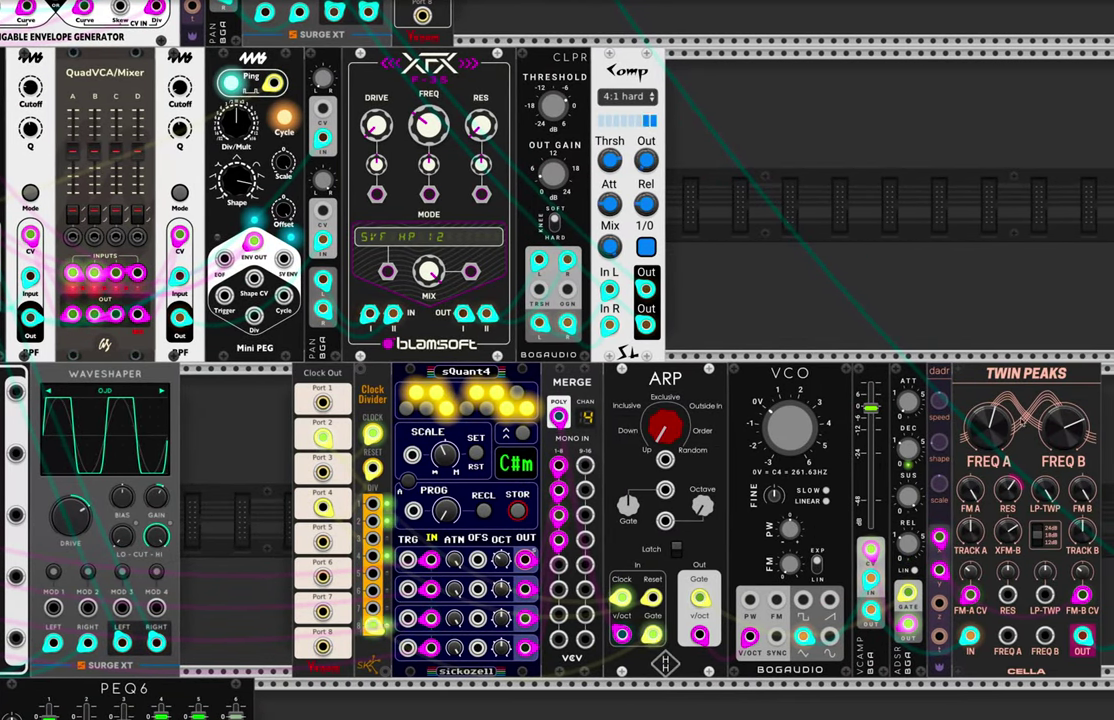
{"action": "scroll", "coordinate": [1062, 482], "scroll_direction": "right", "scroll_amount": 2}
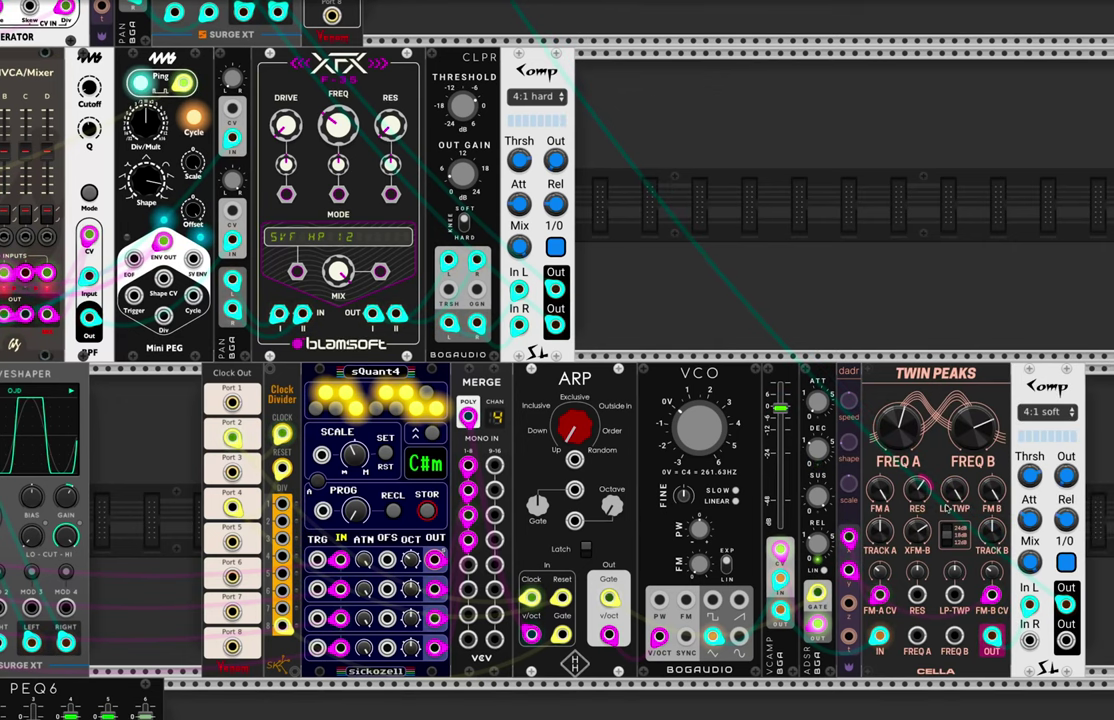
{"action": "scroll", "coordinate": [720, 500], "scroll_direction": "down", "scroll_amount": 1}
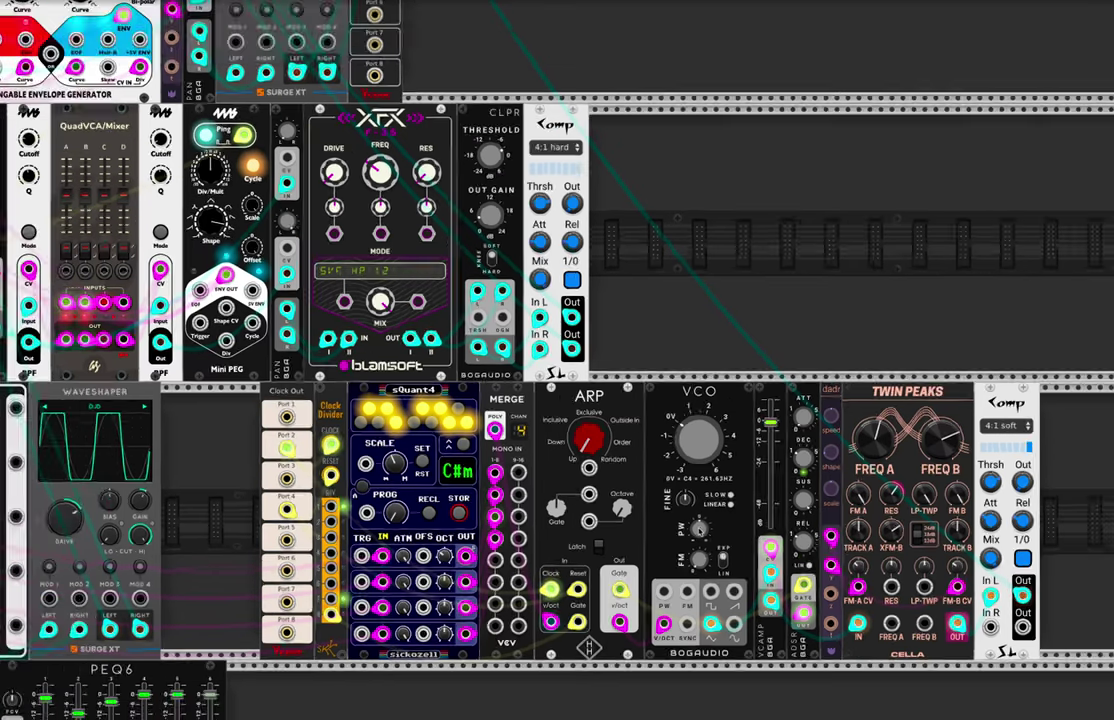
{"action": "scroll", "coordinate": [694, 415], "scroll_direction": "down", "scroll_amount": 5}
{"action": "scroll", "coordinate": [694, 415], "scroll_direction": "up", "scroll_amount": 5}
{"action": "scroll", "coordinate": [694, 415], "scroll_direction": "up", "scroll_amount": 3}
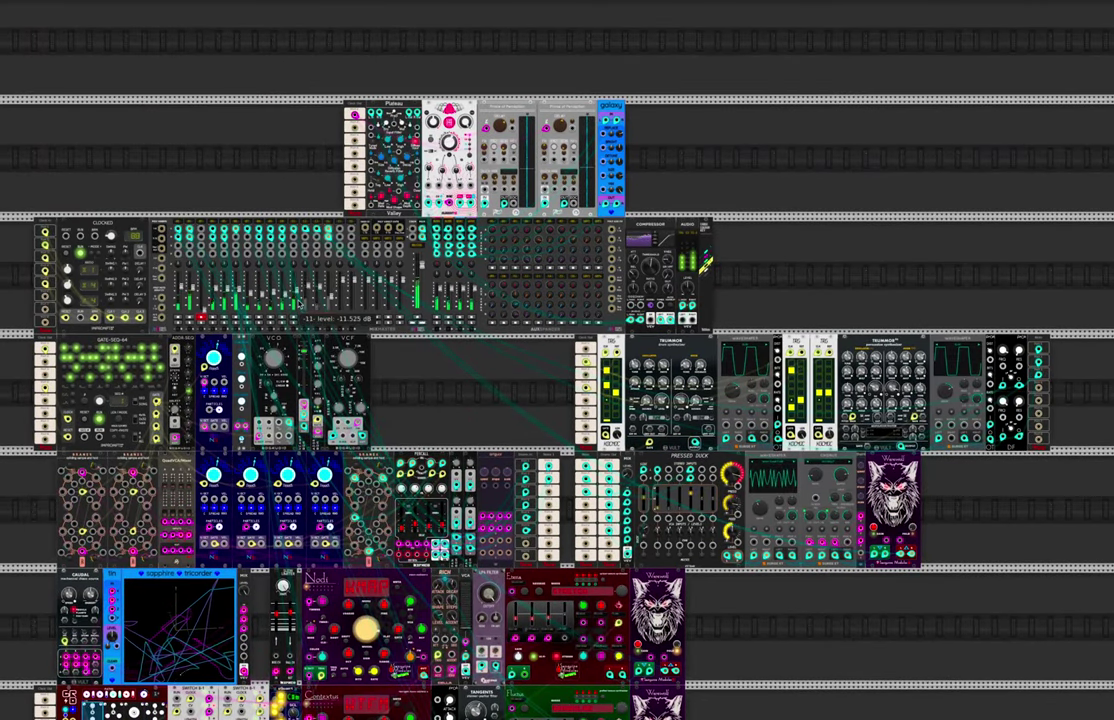
Nudge MixMaster channel 11 up to about -9.1 dB and unmute channels 12–14.
{"action": "scroll", "coordinate": [318, 279], "scroll_direction": "up", "scroll_amount": 2}
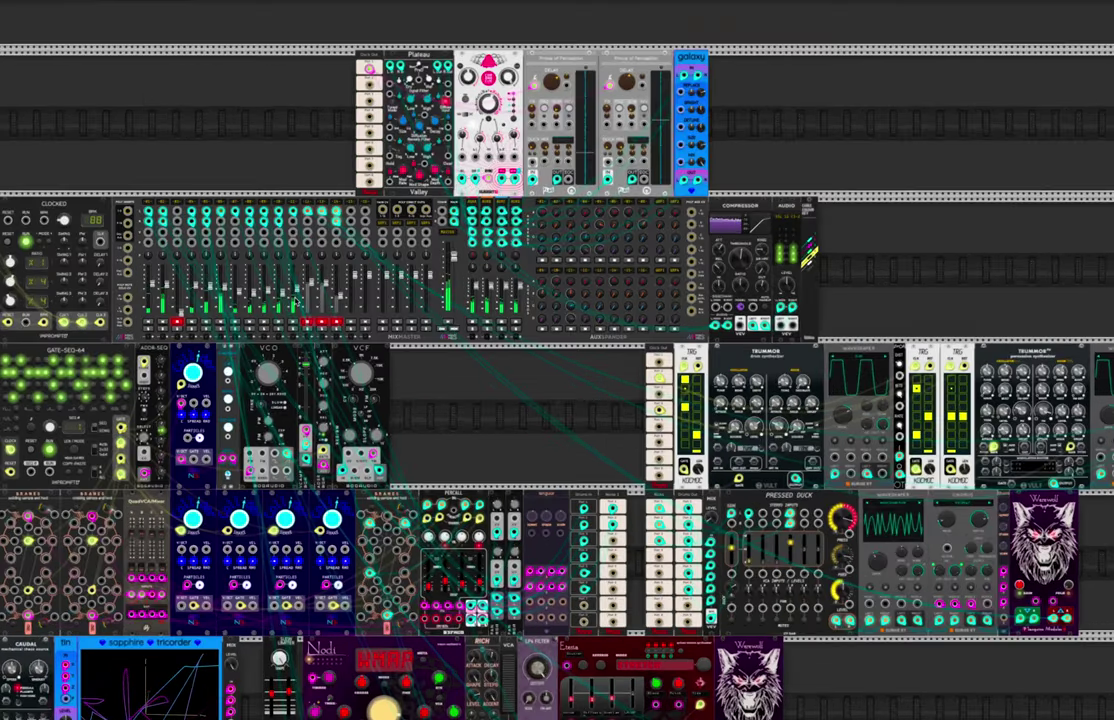
{"action": "scroll", "coordinate": [318, 279], "scroll_direction": "up", "scroll_amount": 4}
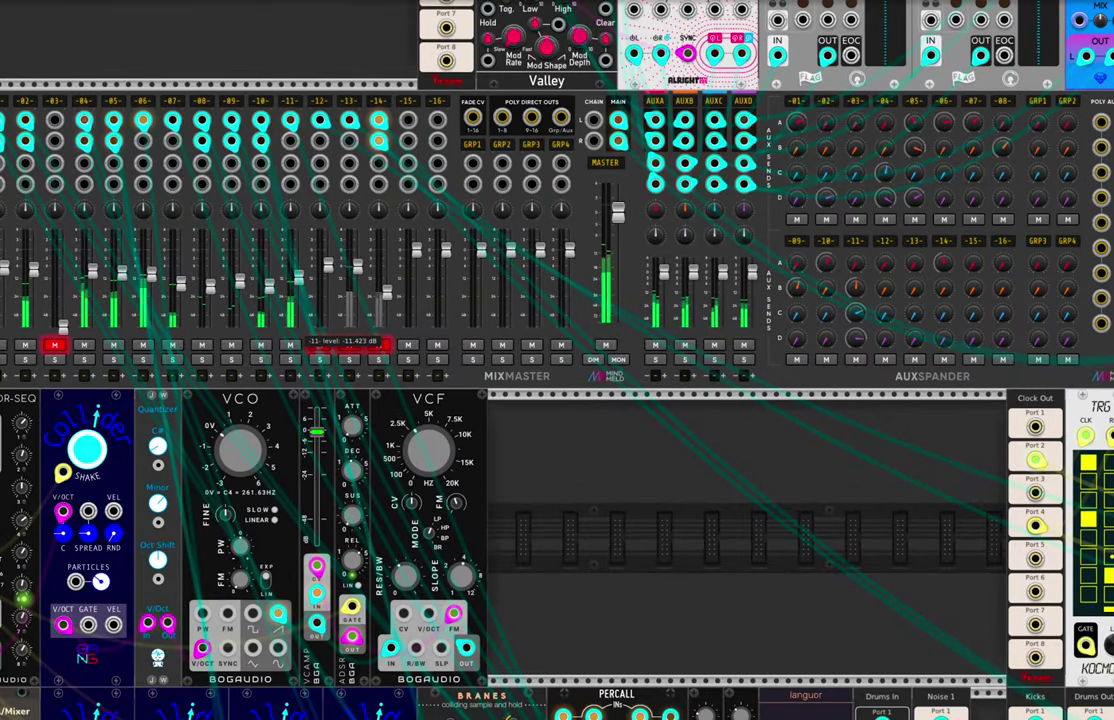
{"action": "left_click_drag", "start_coordinate": [328, 266], "coordinate": [328, 265]}
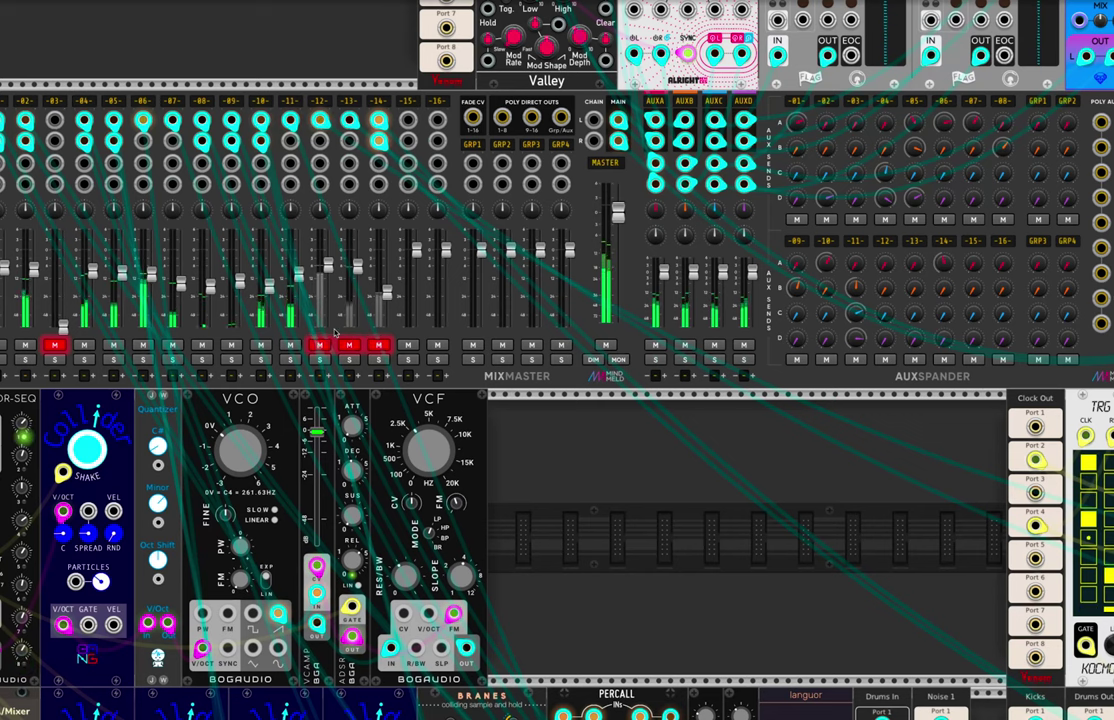
{"action": "left_click", "coordinate": [347, 345]}
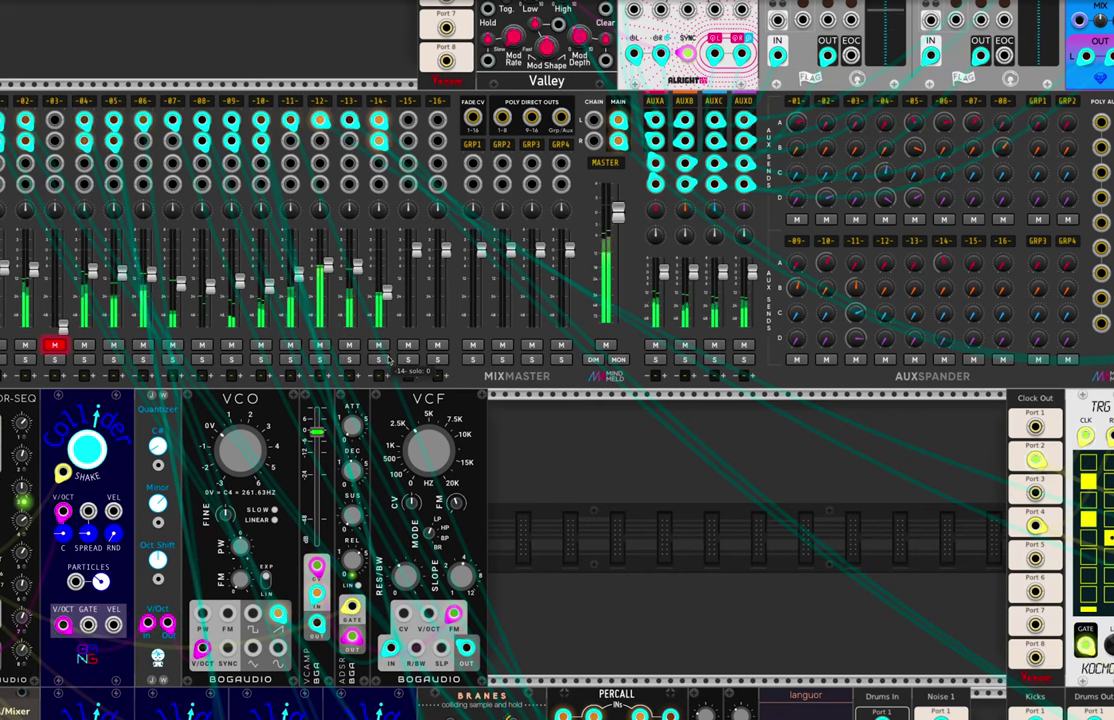
{"action": "scroll", "coordinate": [380, 352], "scroll_direction": "right", "scroll_amount": 5}
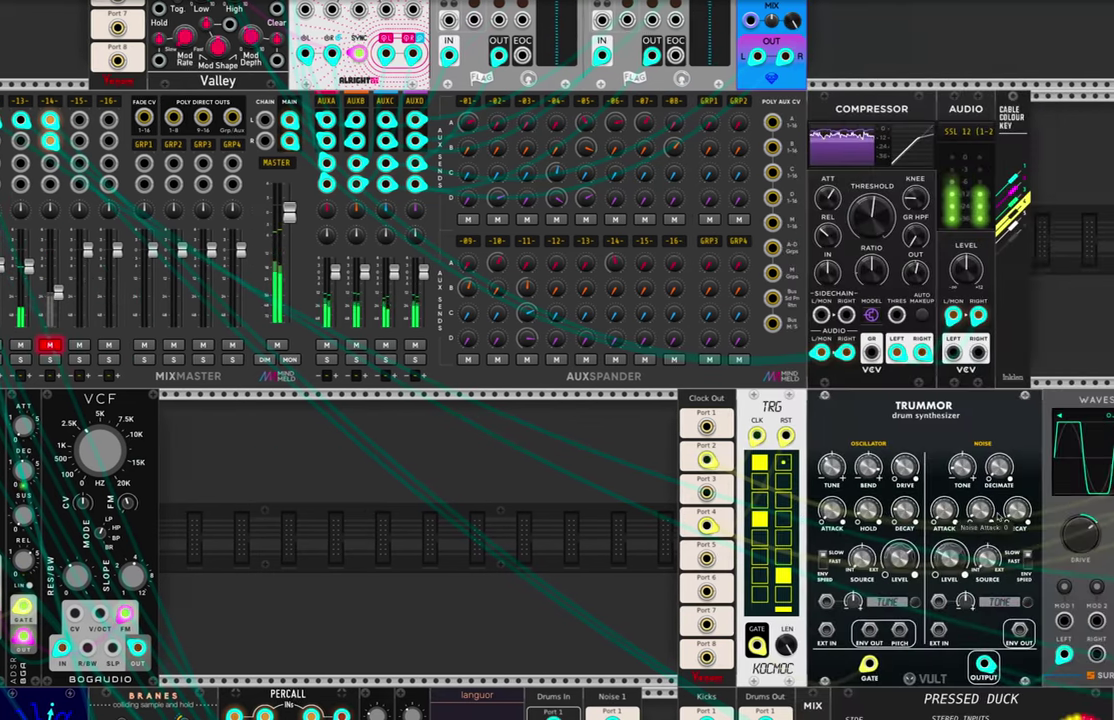
{"action": "scroll", "coordinate": [380, 352], "scroll_direction": "right", "scroll_amount": 4}
{"action": "scroll", "coordinate": [485, 313], "scroll_direction": "right", "scroll_amount": 2}
{"action": "scroll", "coordinate": [485, 313], "scroll_direction": "right", "scroll_amount": 1}
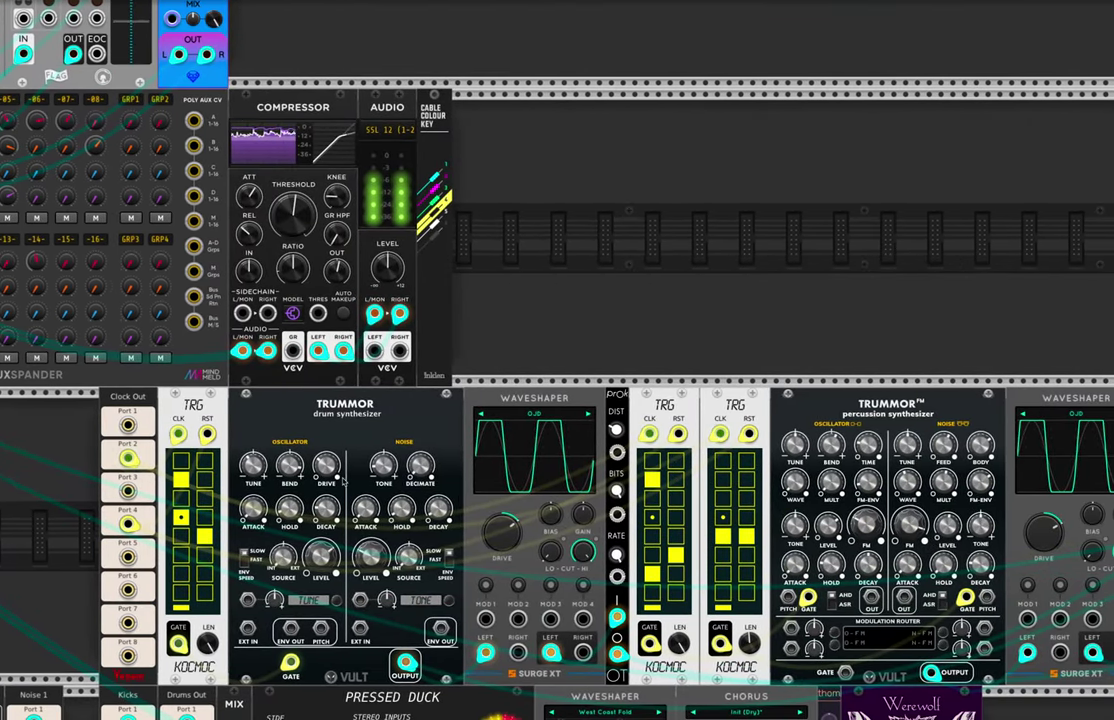
{"action": "scroll", "coordinate": [485, 313], "scroll_direction": "right", "scroll_amount": 1}
{"action": "scroll", "coordinate": [700, 460], "scroll_direction": "down", "scroll_amount": 2}
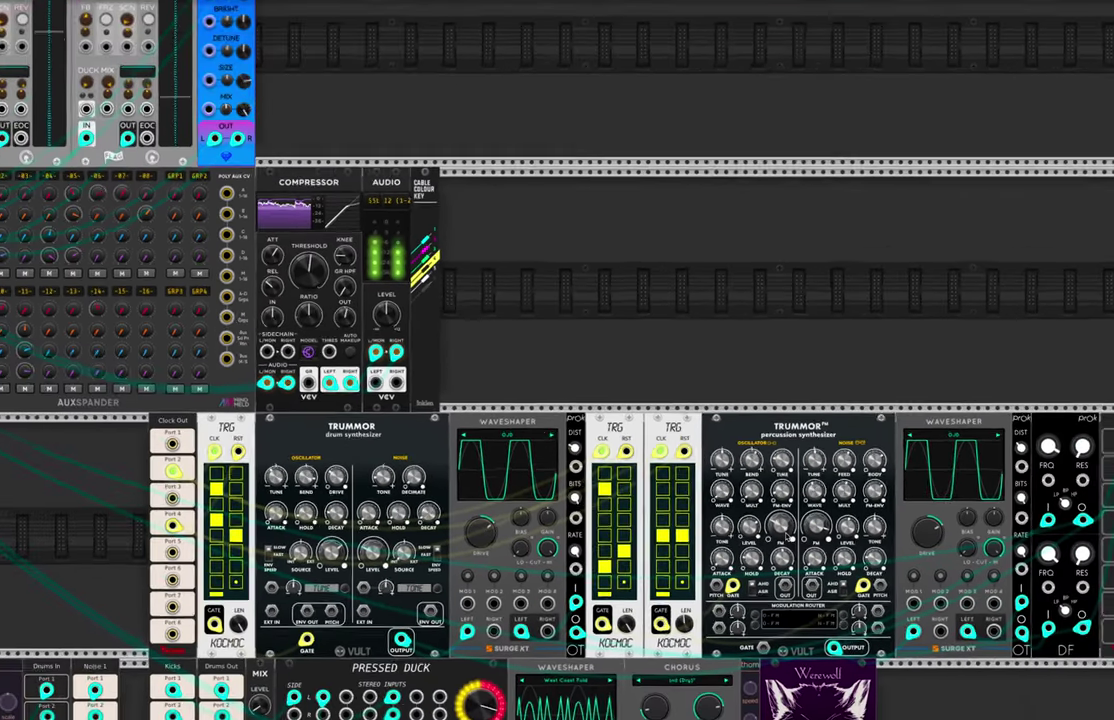
{"action": "scroll", "coordinate": [549, 508], "scroll_direction": "left", "scroll_amount": 2}
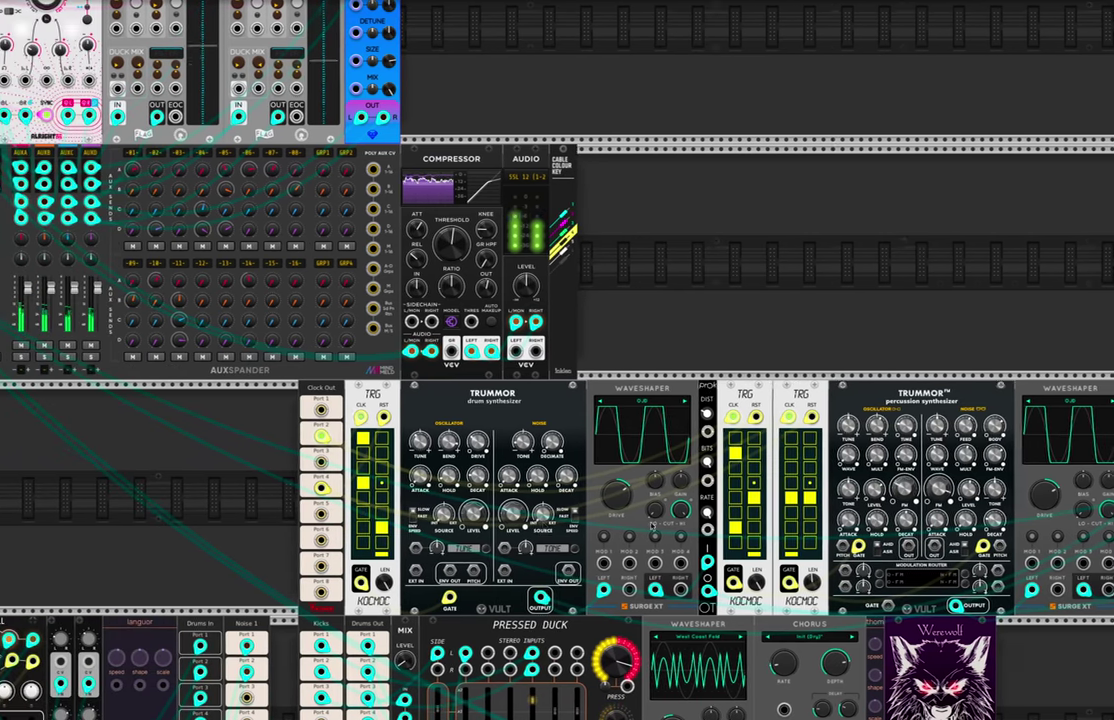
{"action": "scroll", "coordinate": [549, 508], "scroll_direction": "left", "scroll_amount": 6}
{"action": "scroll", "coordinate": [549, 508], "scroll_direction": "left", "scroll_amount": 2}
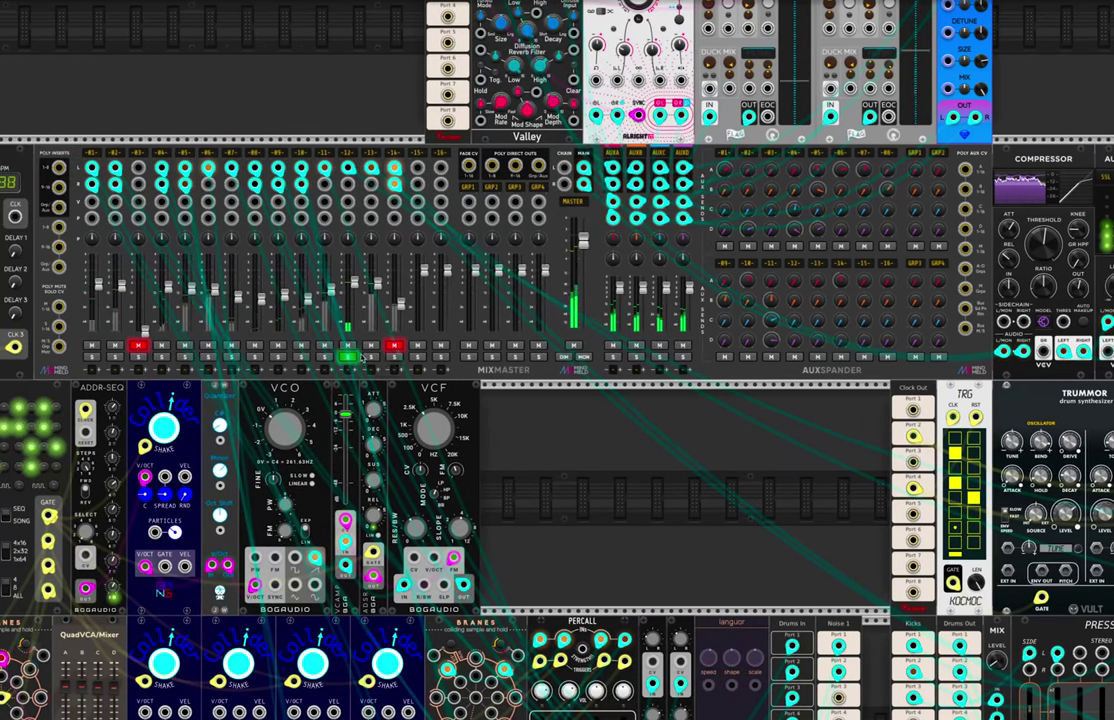
{"action": "scroll", "coordinate": [408, 362], "scroll_direction": "right", "scroll_amount": 1}
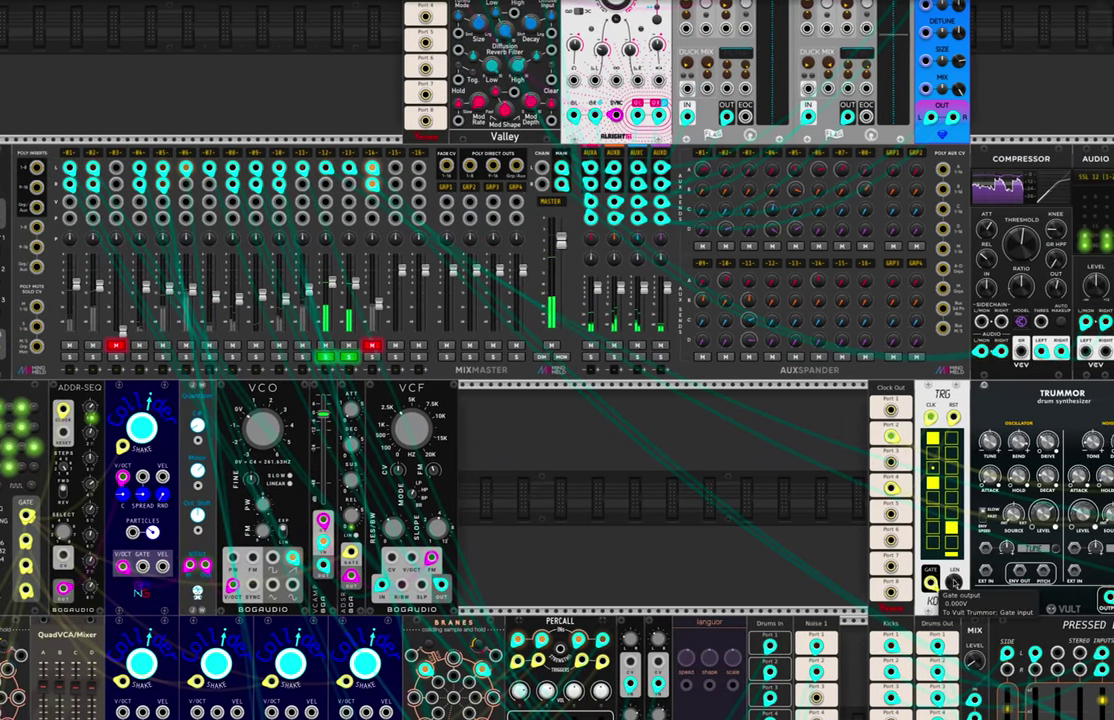
{"action": "scroll", "coordinate": [408, 362], "scroll_direction": "right", "scroll_amount": 4}
{"action": "scroll", "coordinate": [485, 313], "scroll_direction": "right", "scroll_amount": 2}
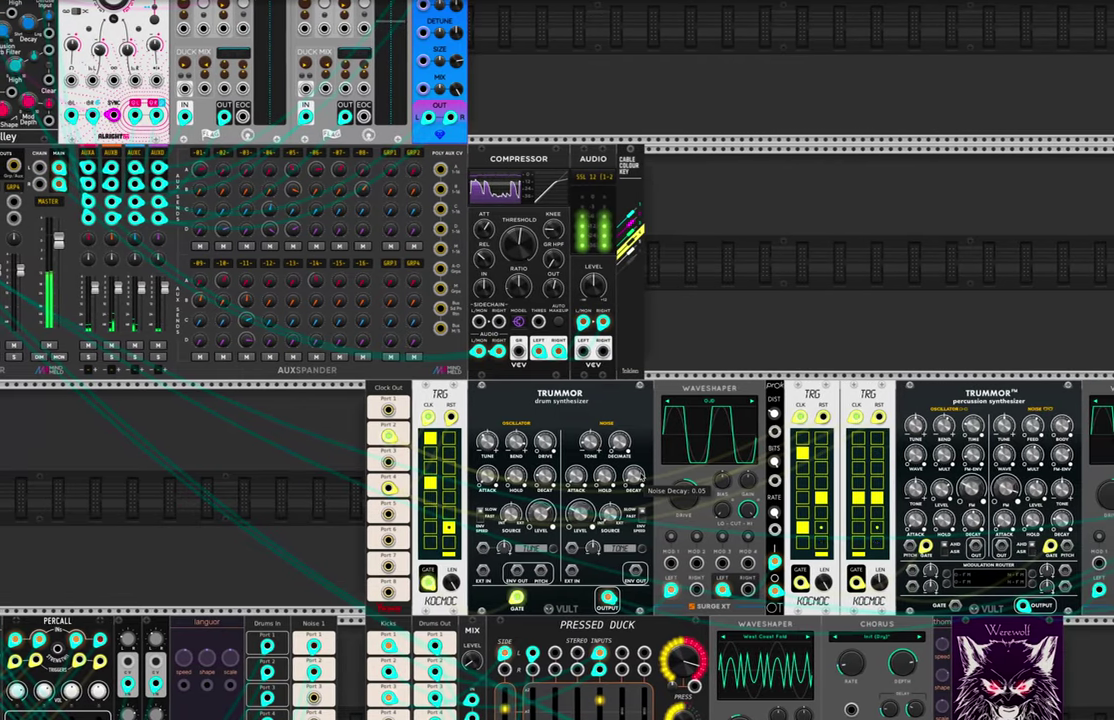
{"action": "scroll", "coordinate": [485, 313], "scroll_direction": "right", "scroll_amount": 1}
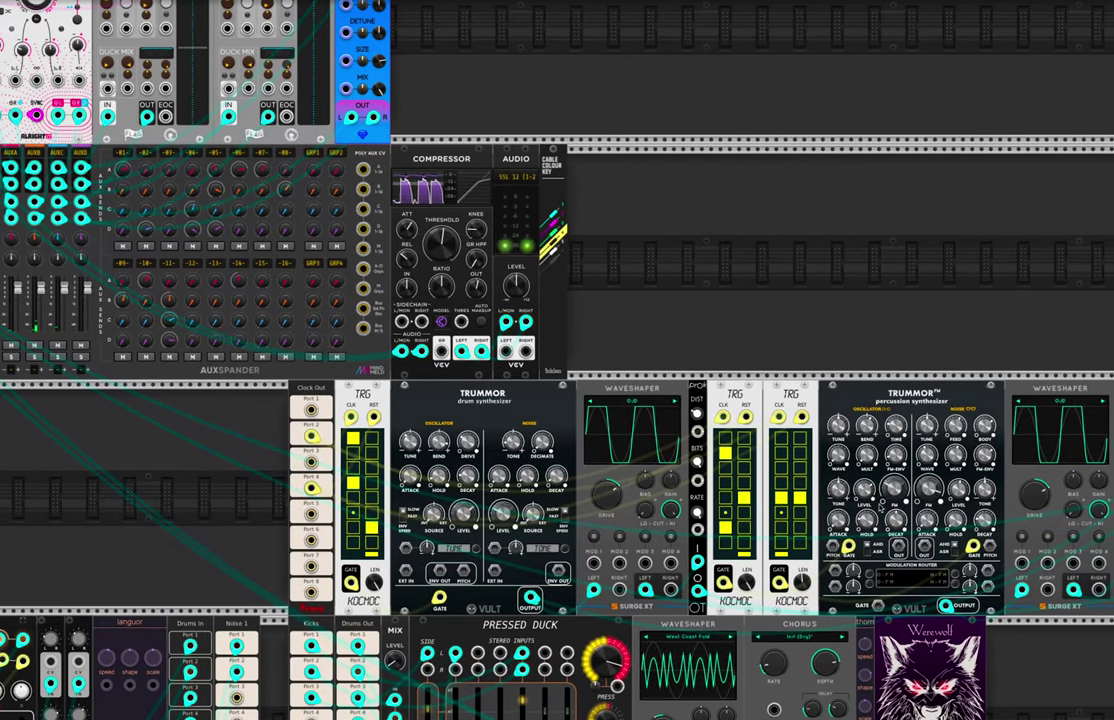
{"action": "scroll", "coordinate": [663, 487], "scroll_direction": "right", "scroll_amount": 2}
{"action": "scroll", "coordinate": [663, 487], "scroll_direction": "right", "scroll_amount": 2}
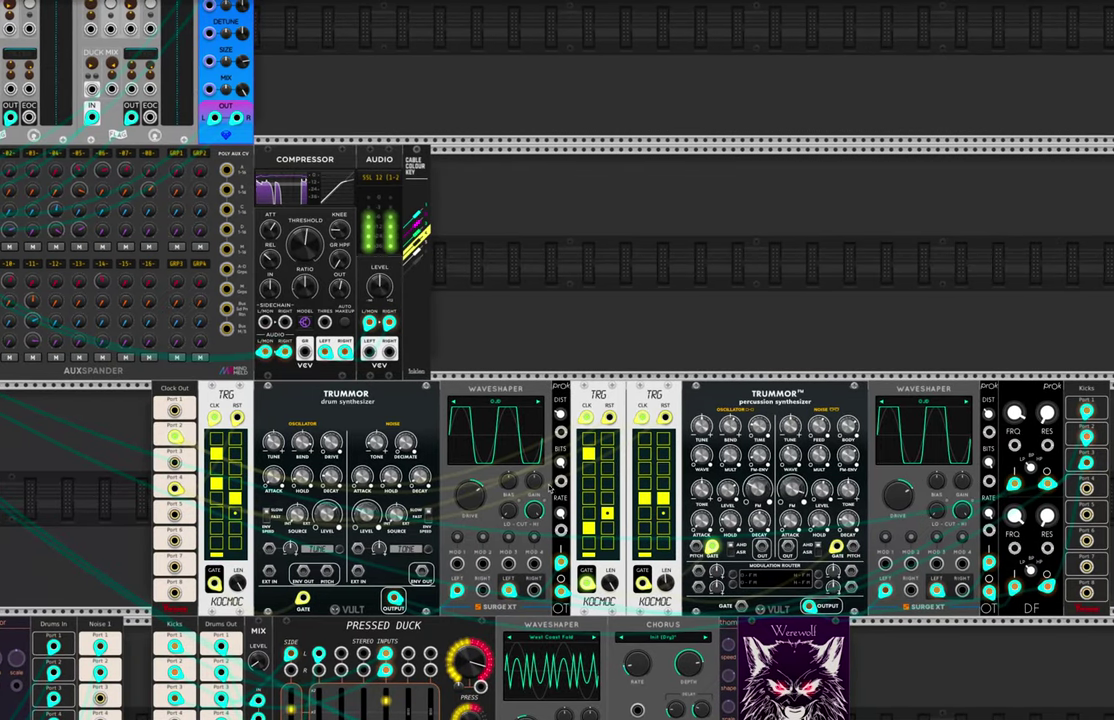
{"action": "scroll", "coordinate": [540, 492], "scroll_direction": "left", "scroll_amount": 1}
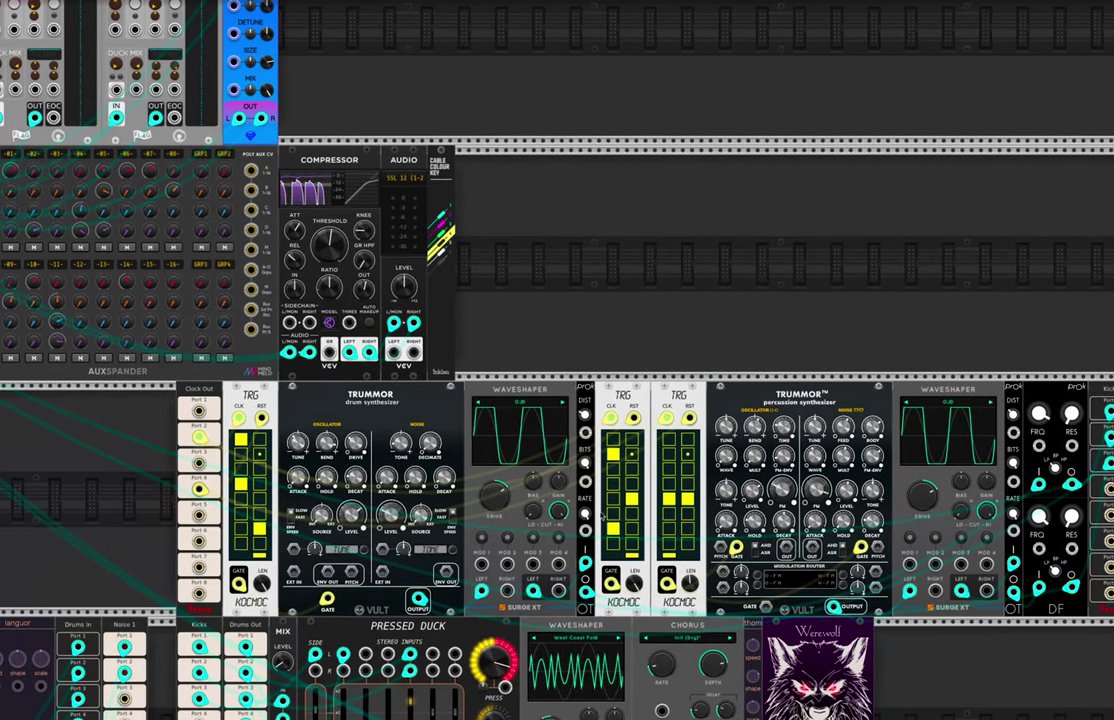
{"action": "scroll", "coordinate": [494, 516], "scroll_direction": "down", "scroll_amount": 1}
{"action": "scroll", "coordinate": [494, 516], "scroll_direction": "down", "scroll_amount": 3}
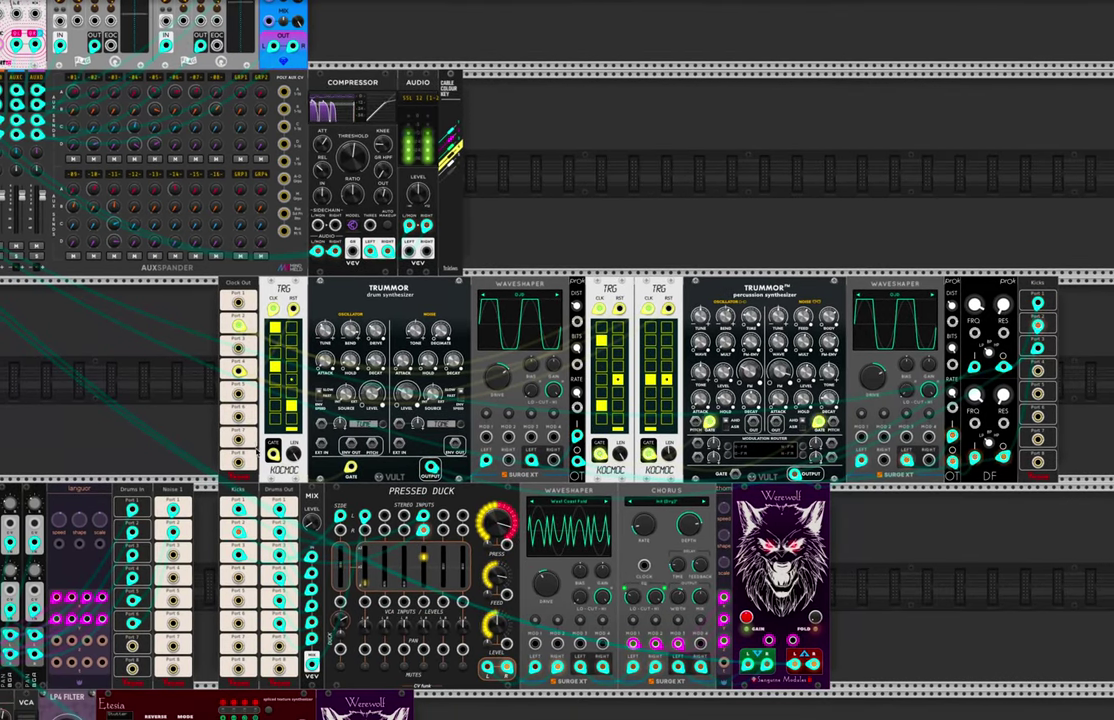
Solo MixMaster channels 10, 8, 9 and 13 to audition them.
{"action": "scroll", "coordinate": [293, 442], "scroll_direction": "left", "scroll_amount": 5}
{"action": "scroll", "coordinate": [293, 442], "scroll_direction": "left", "scroll_amount": 3}
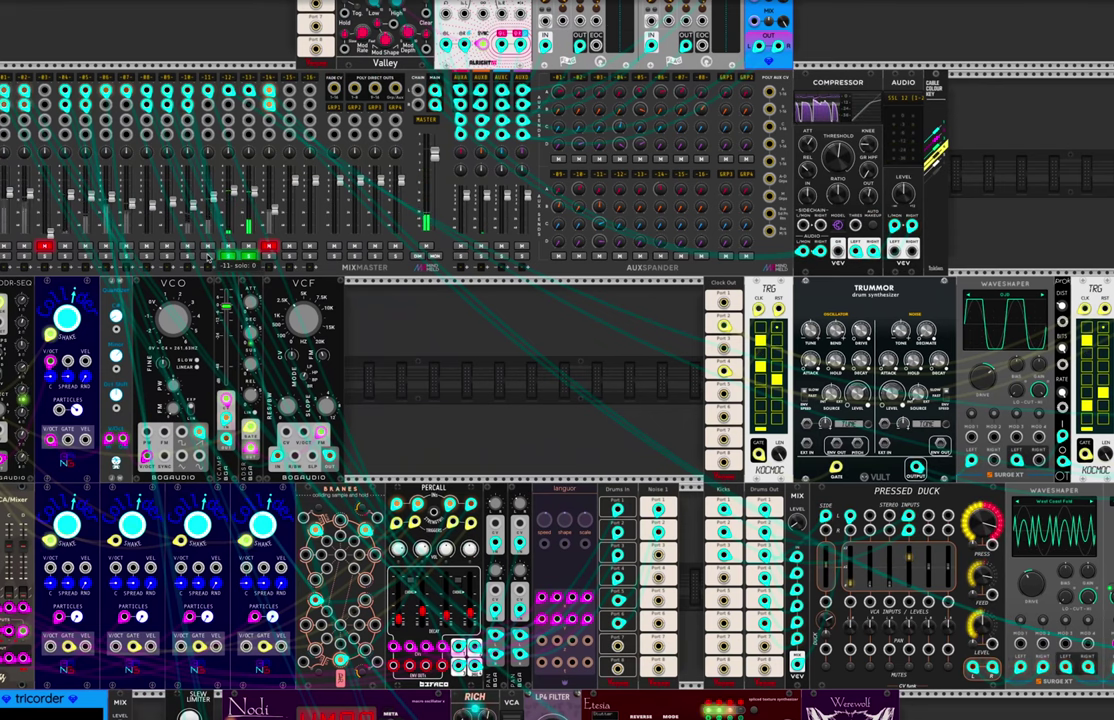
{"action": "left_click", "coordinate": [188, 256]}
{"action": "left_click", "coordinate": [147, 257]}
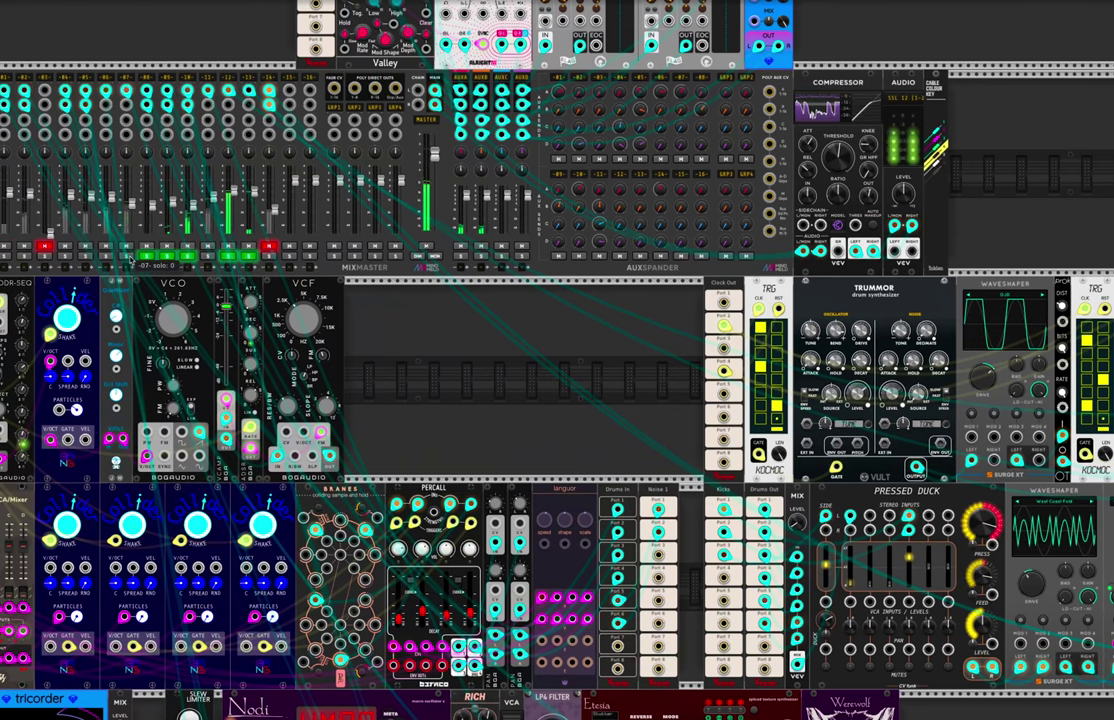
{"action": "left_click", "coordinate": [164, 257]}
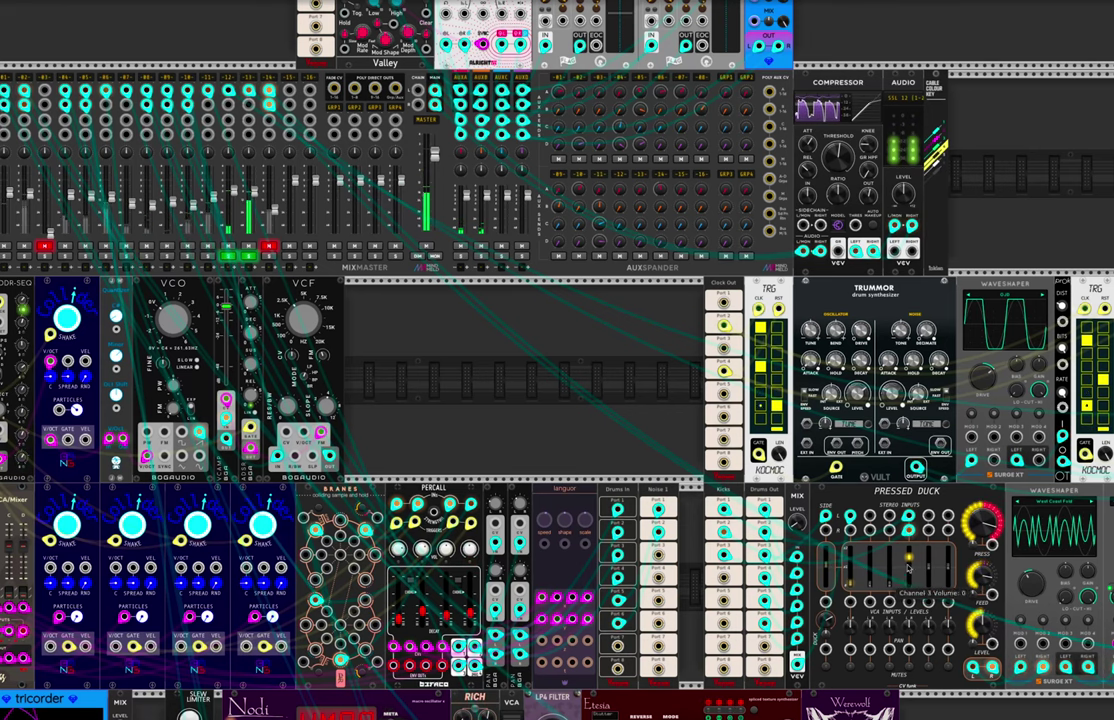
{"action": "left_click", "coordinate": [246, 256]}
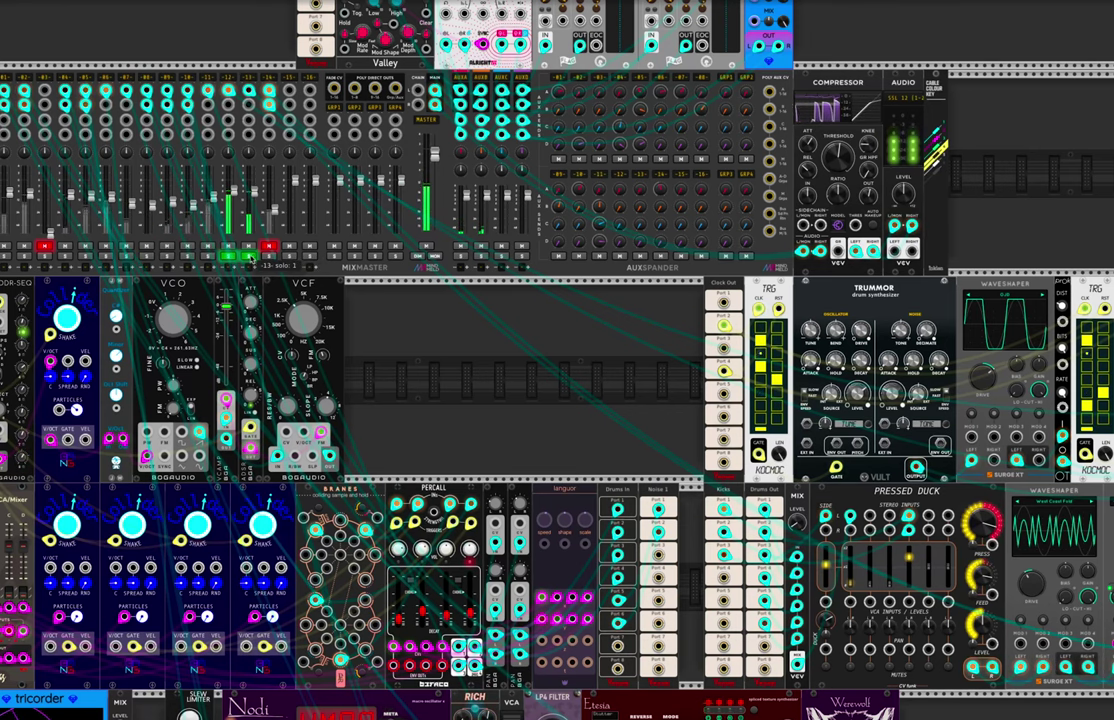
Clear the solos on channels 10, 9 and 8, then unmute channel 14.
{"action": "left_click", "coordinate": [187, 257]}
{"action": "left_click", "coordinate": [166, 257]}
{"action": "left_click", "coordinate": [145, 257]}
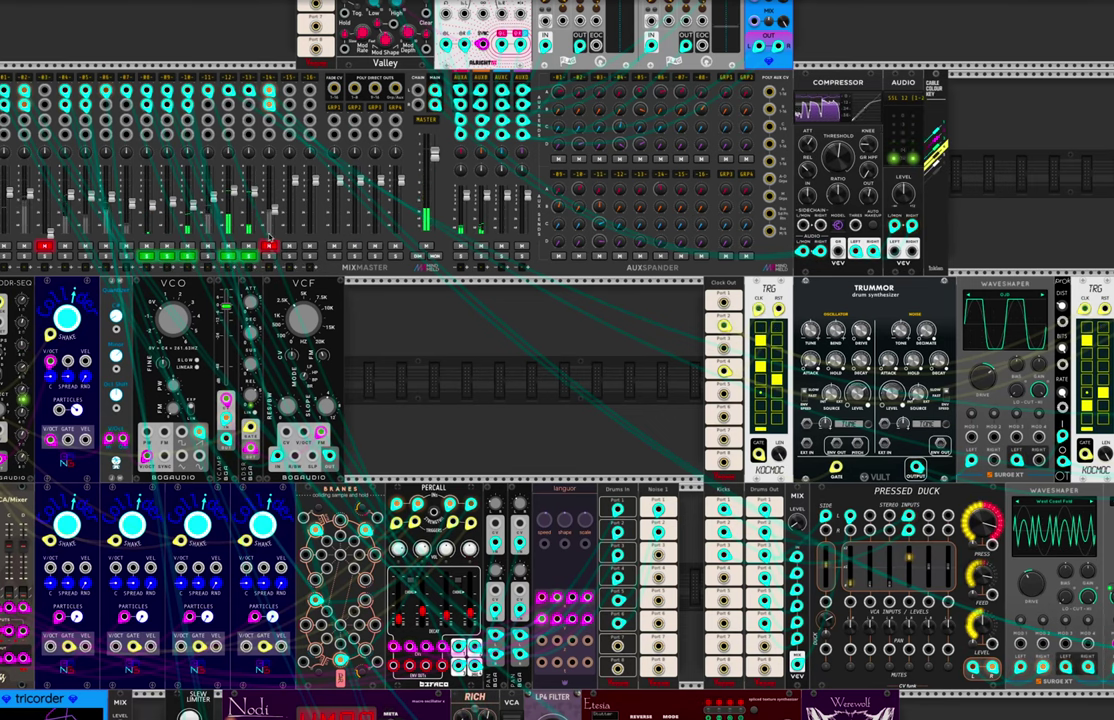
{"action": "left_click", "coordinate": [269, 246]}
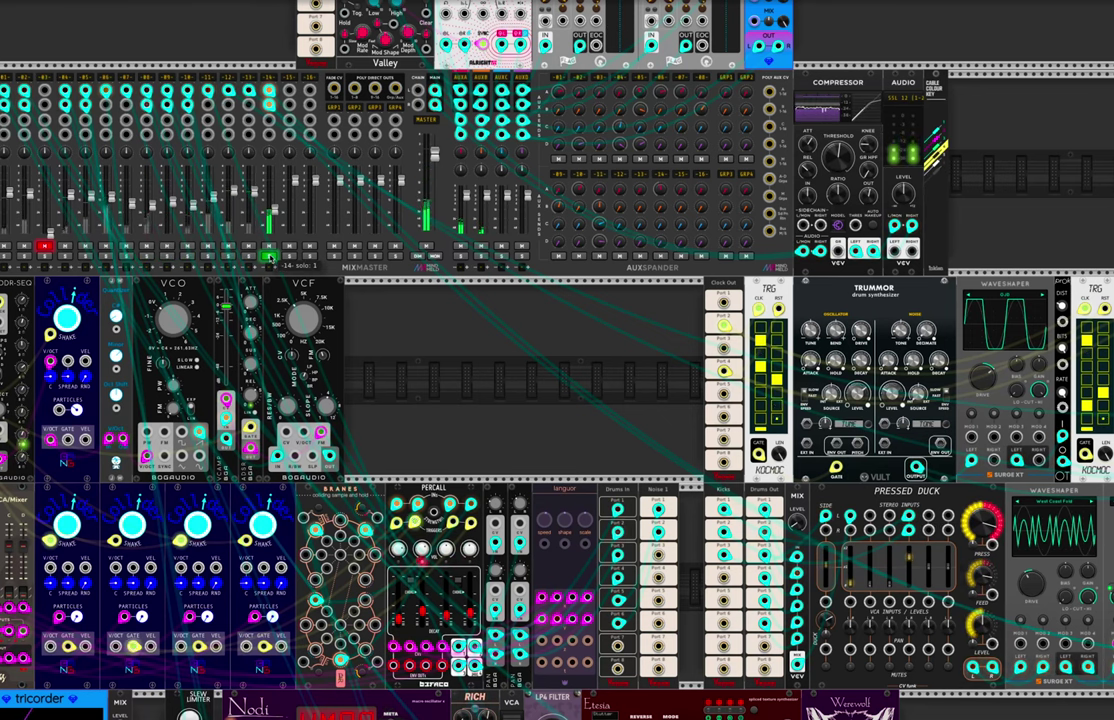
{"action": "scroll", "coordinate": [800, 565], "scroll_direction": "right", "scroll_amount": 2}
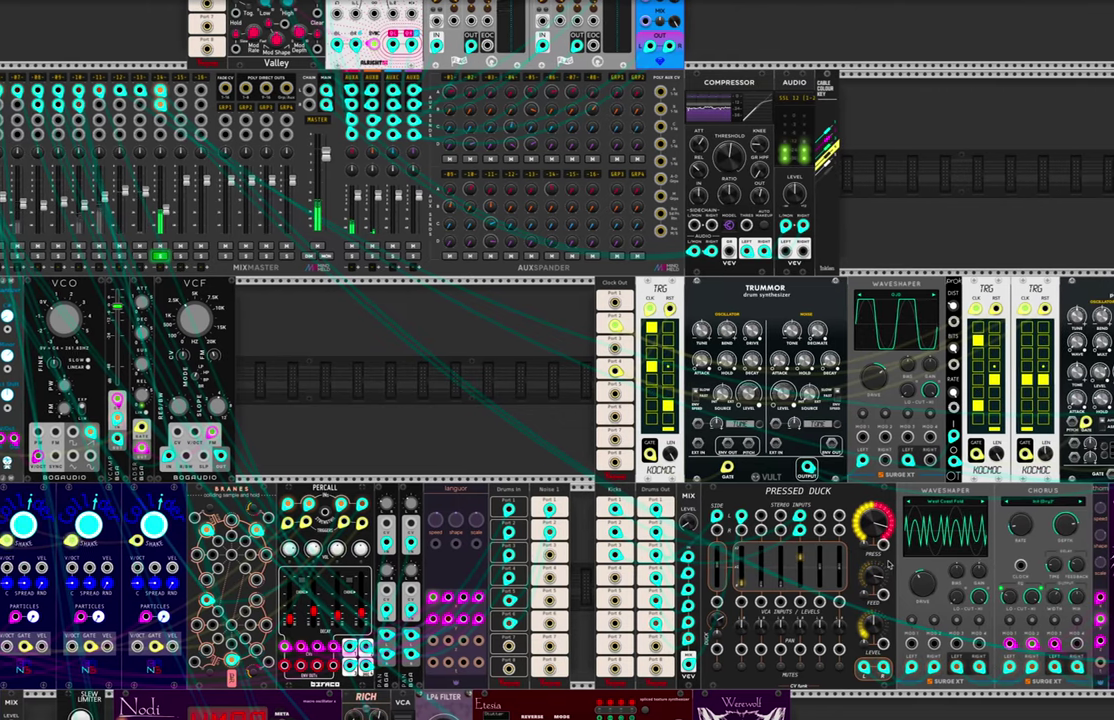
{"action": "scroll", "coordinate": [800, 565], "scroll_direction": "right", "scroll_amount": 3}
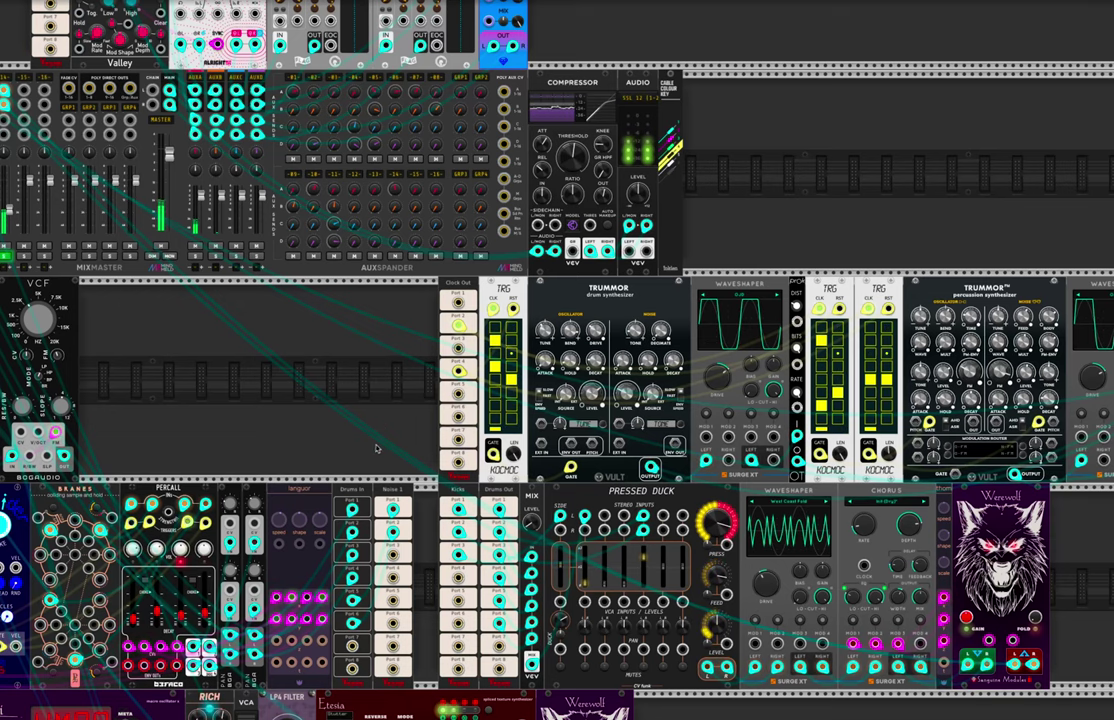
{"action": "scroll", "coordinate": [377, 449], "scroll_direction": "left", "scroll_amount": 5}
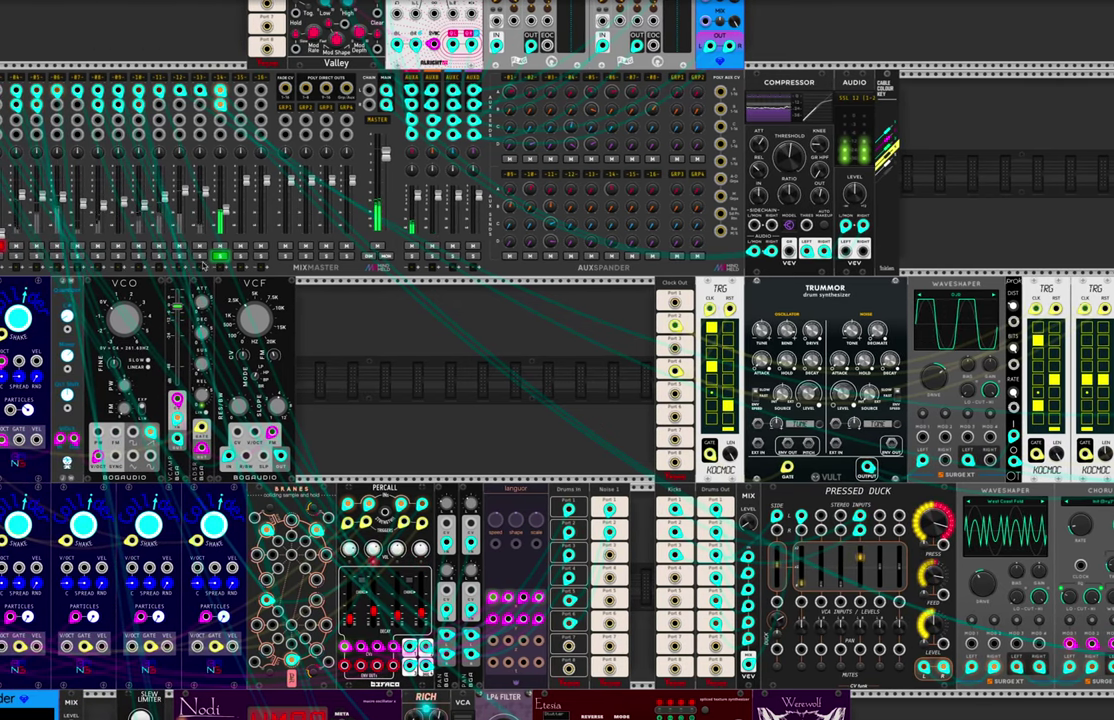
{"action": "scroll", "coordinate": [356, 349], "scroll_direction": "left", "scroll_amount": 1}
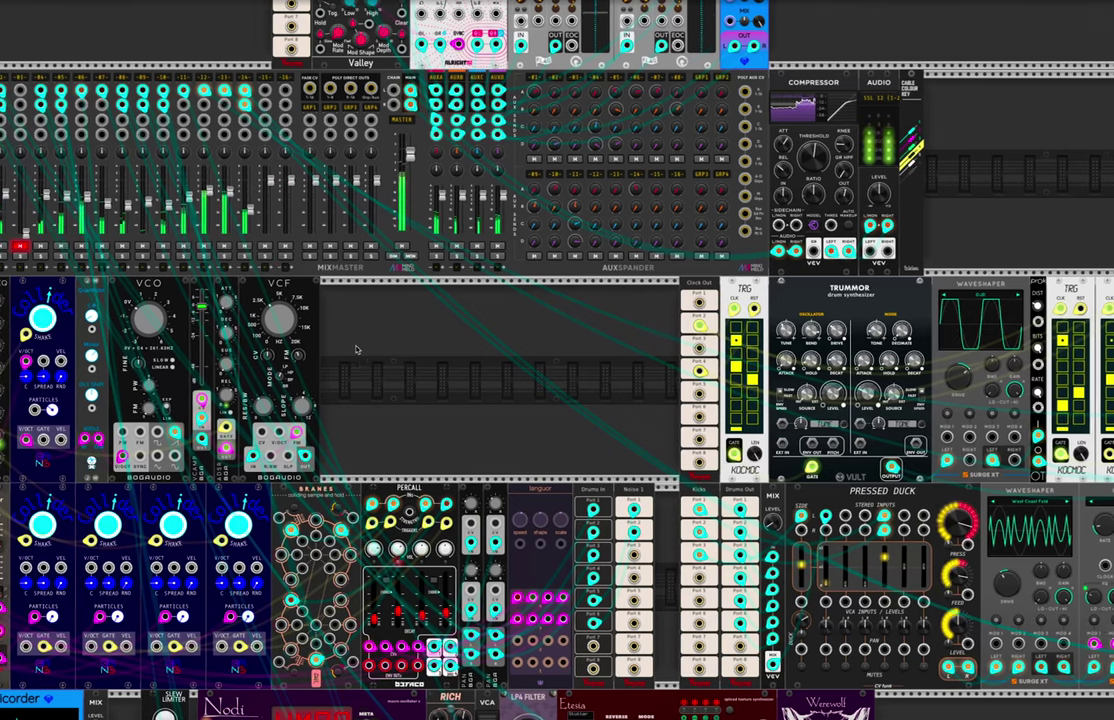
{"action": "scroll", "coordinate": [508, 368], "scroll_direction": "down", "scroll_amount": 2}
{"action": "scroll", "coordinate": [510, 368], "scroll_direction": "down", "scroll_amount": 2}
{"action": "scroll", "coordinate": [517, 385], "scroll_direction": "down", "scroll_amount": 1}
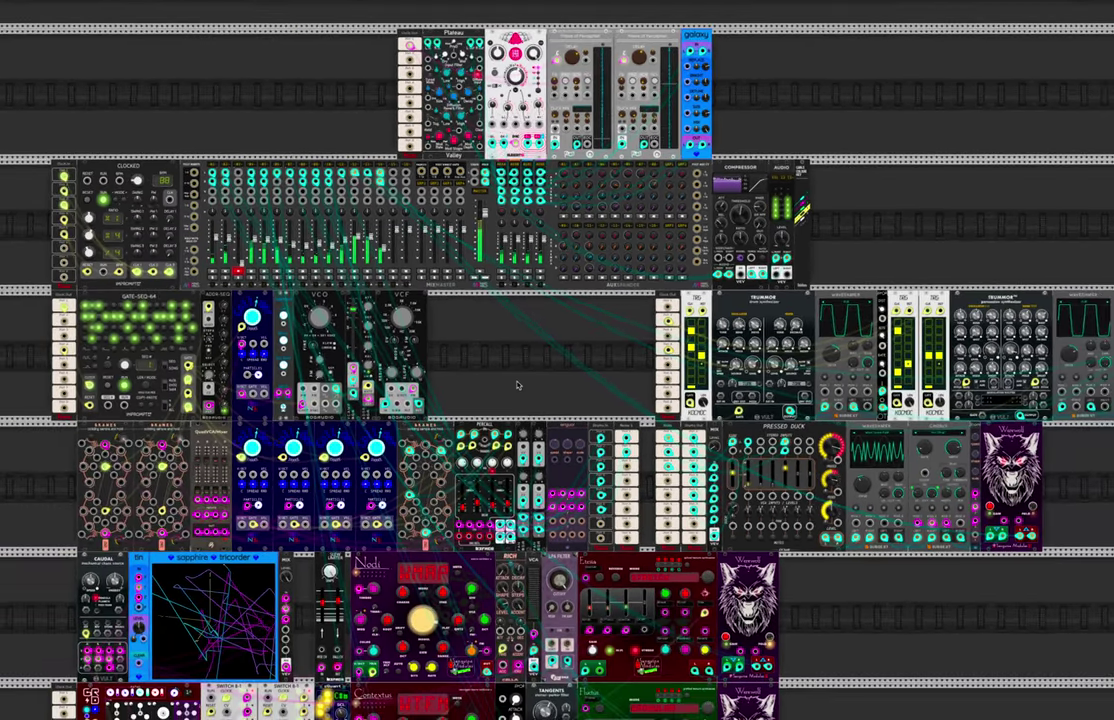
{"action": "scroll", "coordinate": [517, 385], "scroll_direction": "down", "scroll_amount": 3}
{"action": "scroll", "coordinate": [517, 385], "scroll_direction": "down", "scroll_amount": 1}
{"action": "scroll", "coordinate": [517, 385], "scroll_direction": "down", "scroll_amount": 3}
{"action": "scroll", "coordinate": [517, 385], "scroll_direction": "down", "scroll_amount": 1}
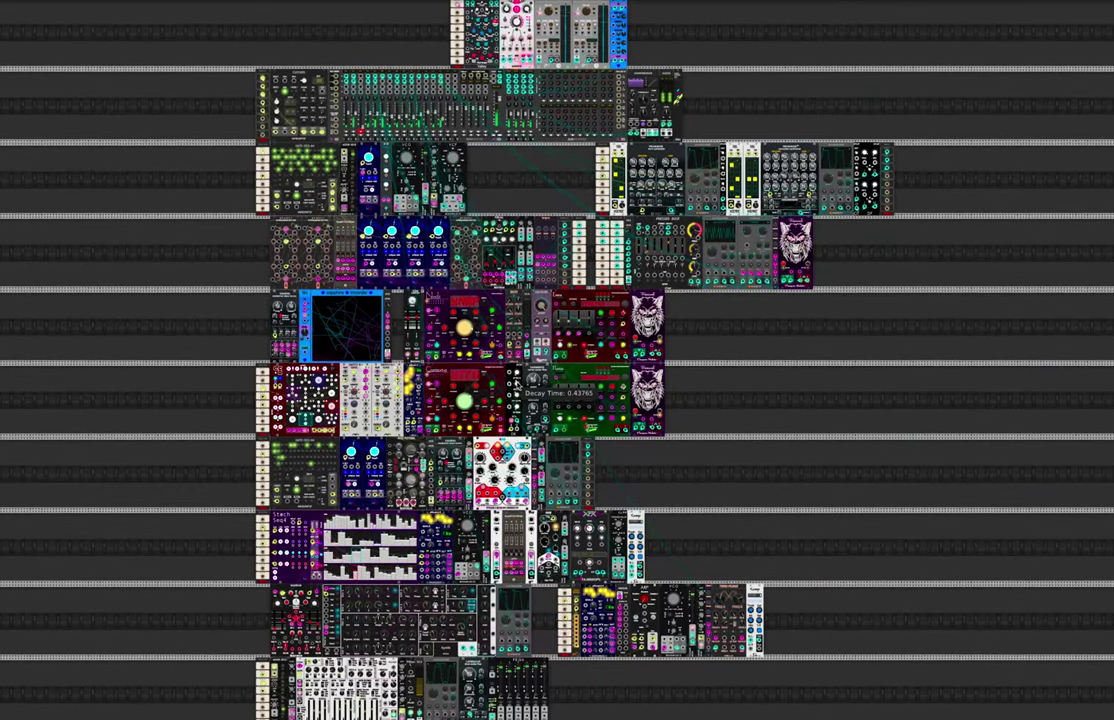
{"action": "scroll", "coordinate": [517, 385], "scroll_direction": "up", "scroll_amount": 3}
{"action": "scroll", "coordinate": [520, 212], "scroll_direction": "up", "scroll_amount": 4}
{"action": "scroll", "coordinate": [520, 212], "scroll_direction": "up", "scroll_amount": 2}
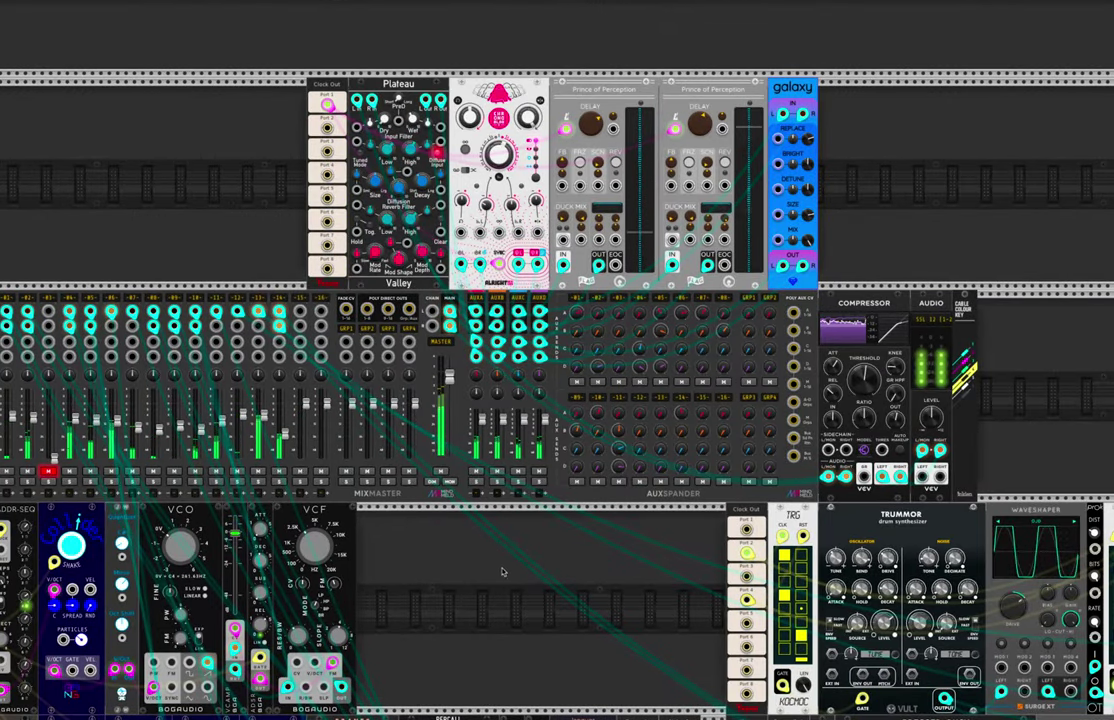
{"action": "scroll", "coordinate": [502, 572], "scroll_direction": "down", "scroll_amount": 2}
{"action": "scroll", "coordinate": [510, 572], "scroll_direction": "down", "scroll_amount": 3}
{"action": "scroll", "coordinate": [512, 572], "scroll_direction": "down", "scroll_amount": 3}
{"action": "scroll", "coordinate": [514, 571], "scroll_direction": "down", "scroll_amount": 5}
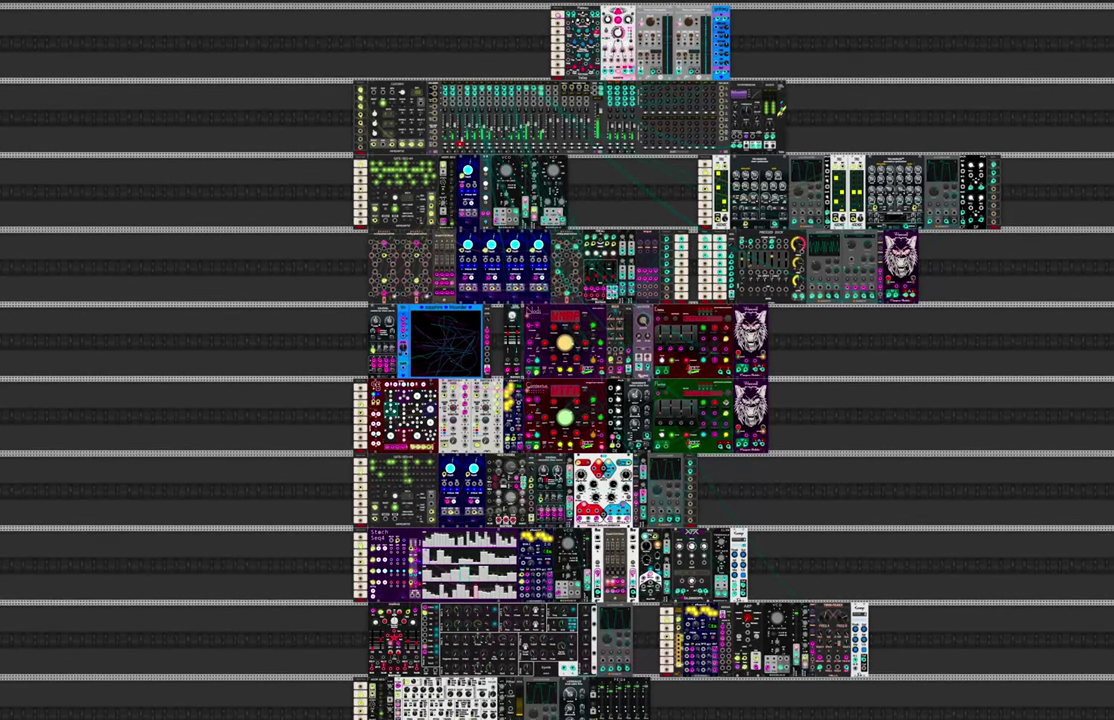
{"action": "scroll", "coordinate": [557, 360], "scroll_direction": "right", "scroll_amount": 1}
{"action": "scroll", "coordinate": [557, 360], "scroll_direction": "down", "scroll_amount": 1}
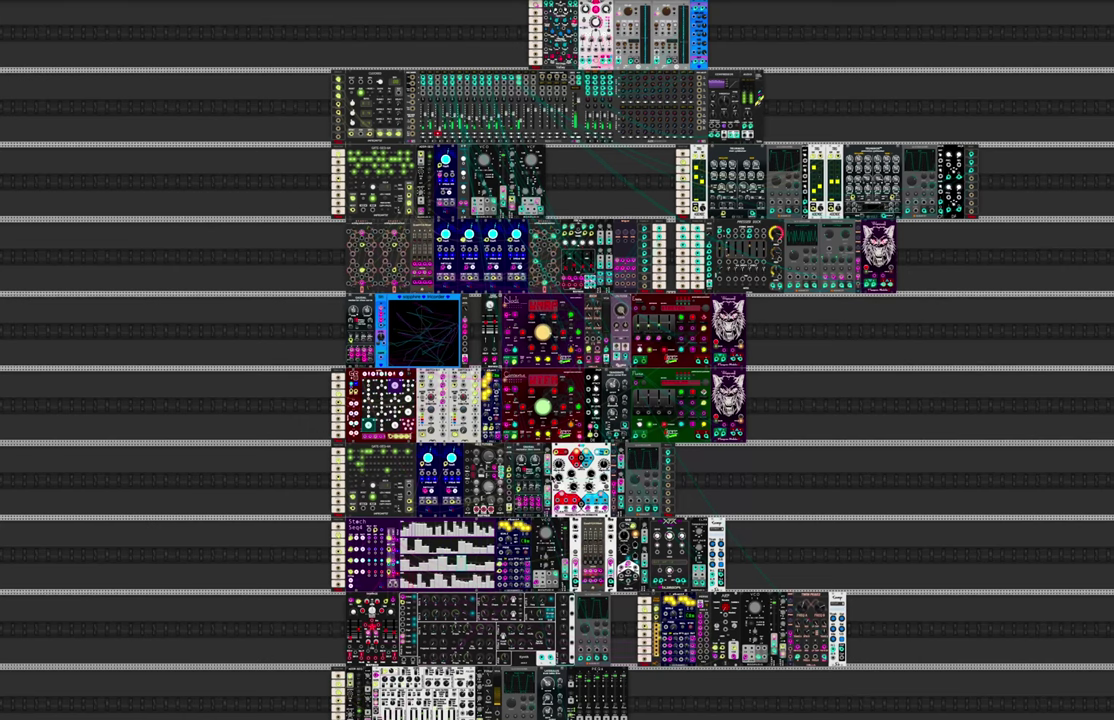